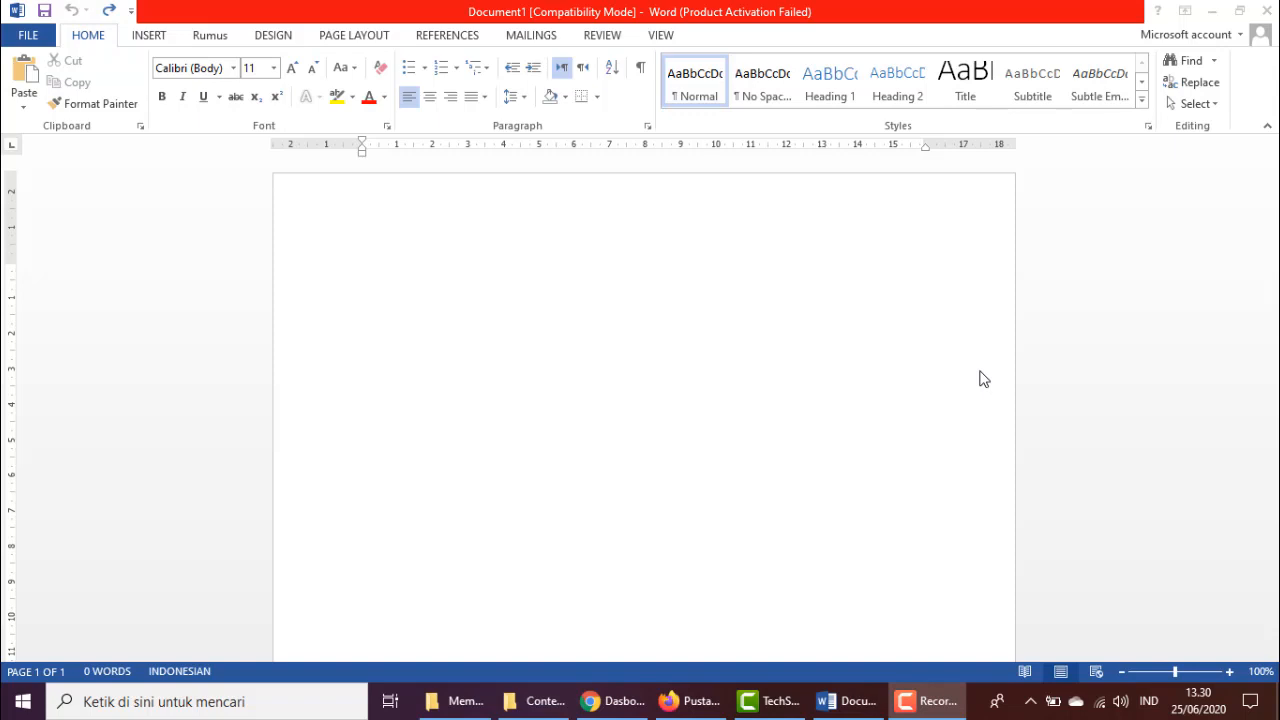
Check that the ruler display option is enabled and look over the blank page.
{"action": "left_click", "coordinate": [980, 377]}
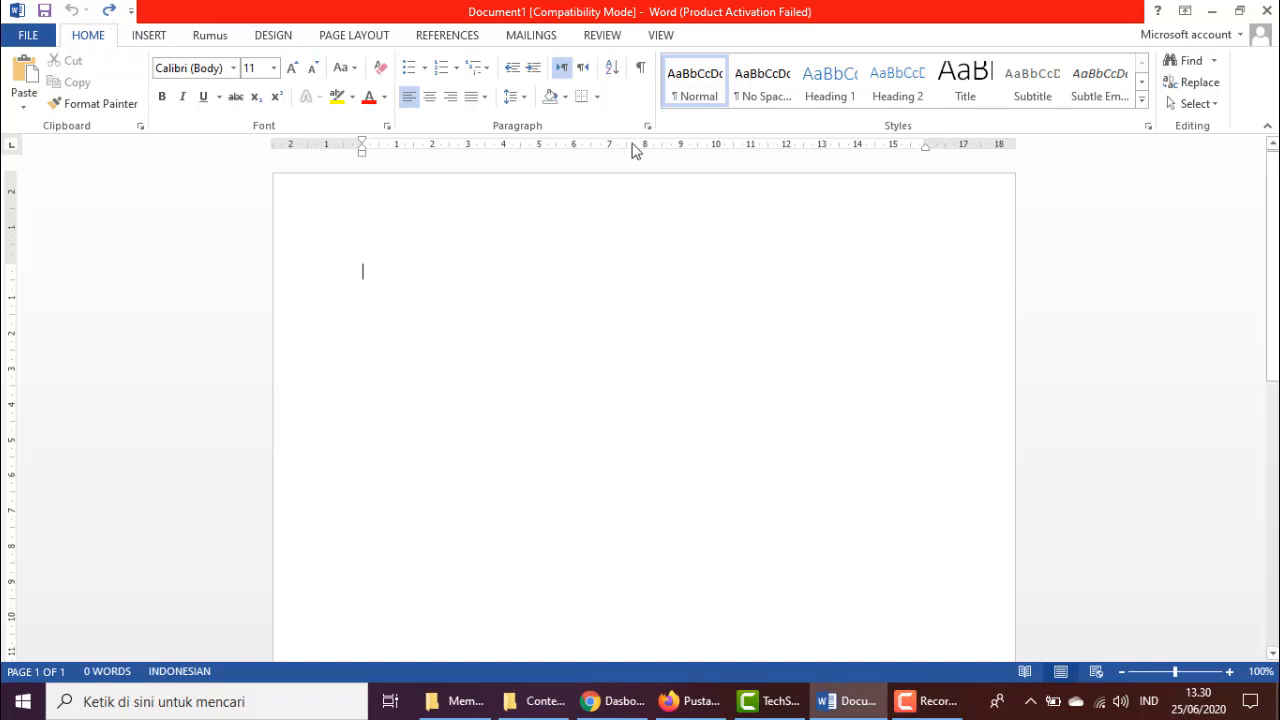
{"action": "left_click", "coordinate": [665, 37]}
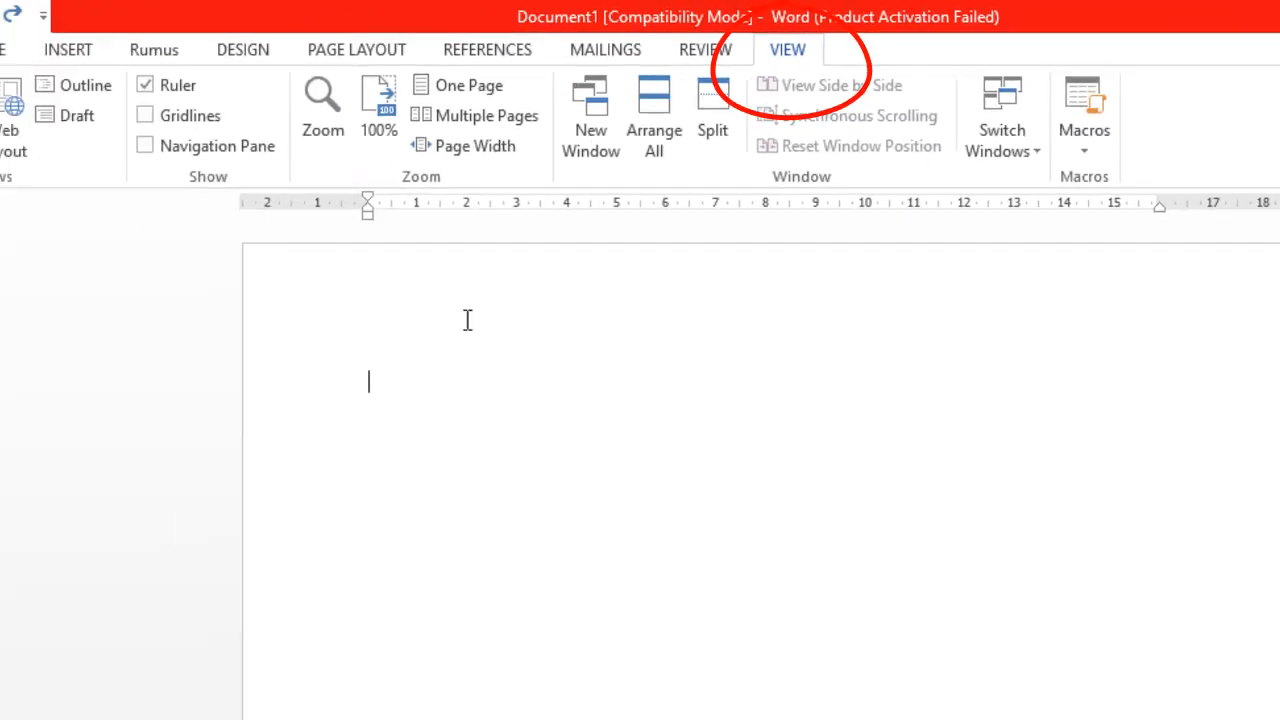
{"action": "left_click", "coordinate": [60, 50]}
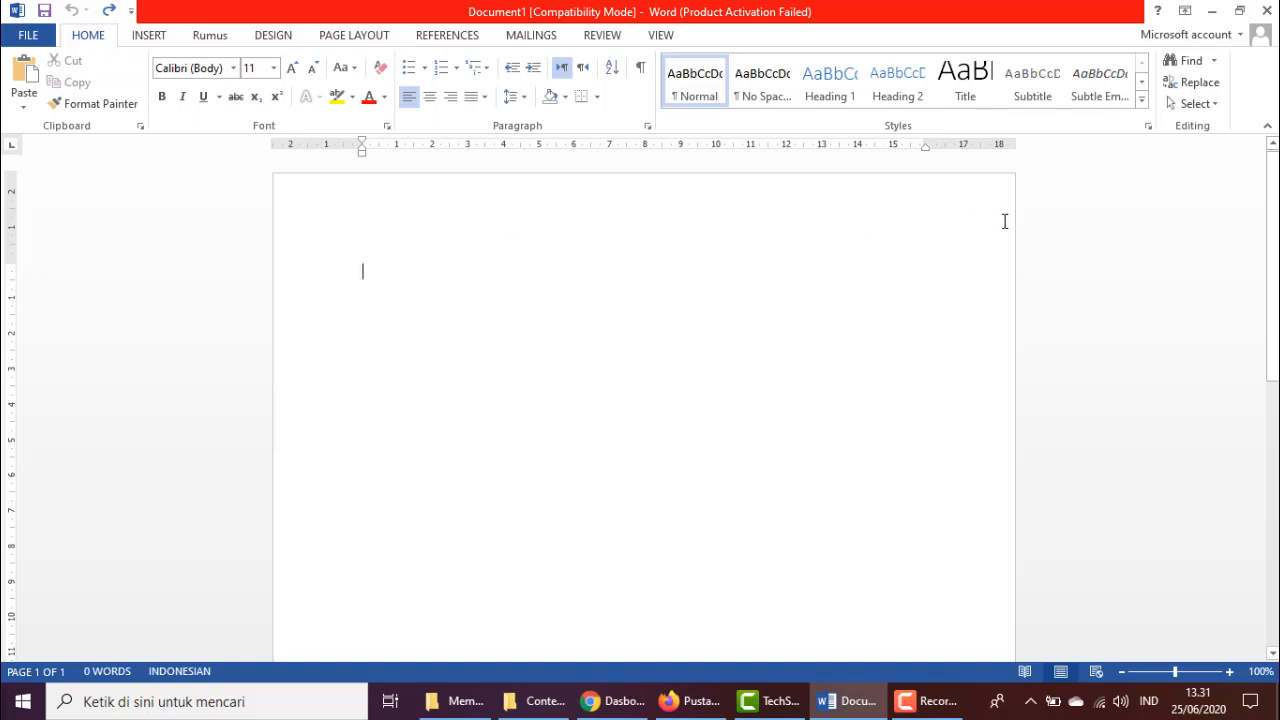
{"action": "scroll", "coordinate": [962, 246], "scroll_direction": "down", "scroll_amount": 5}
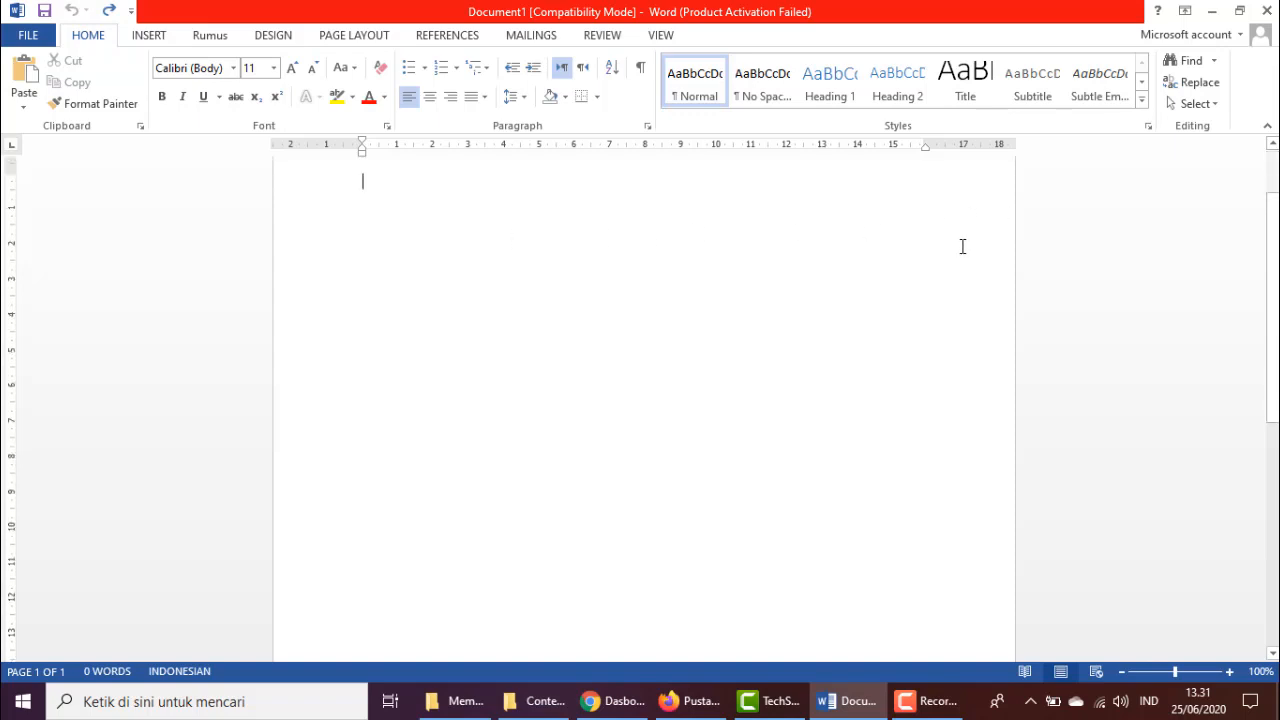
{"action": "scroll", "coordinate": [962, 246], "scroll_direction": "down", "scroll_amount": 5}
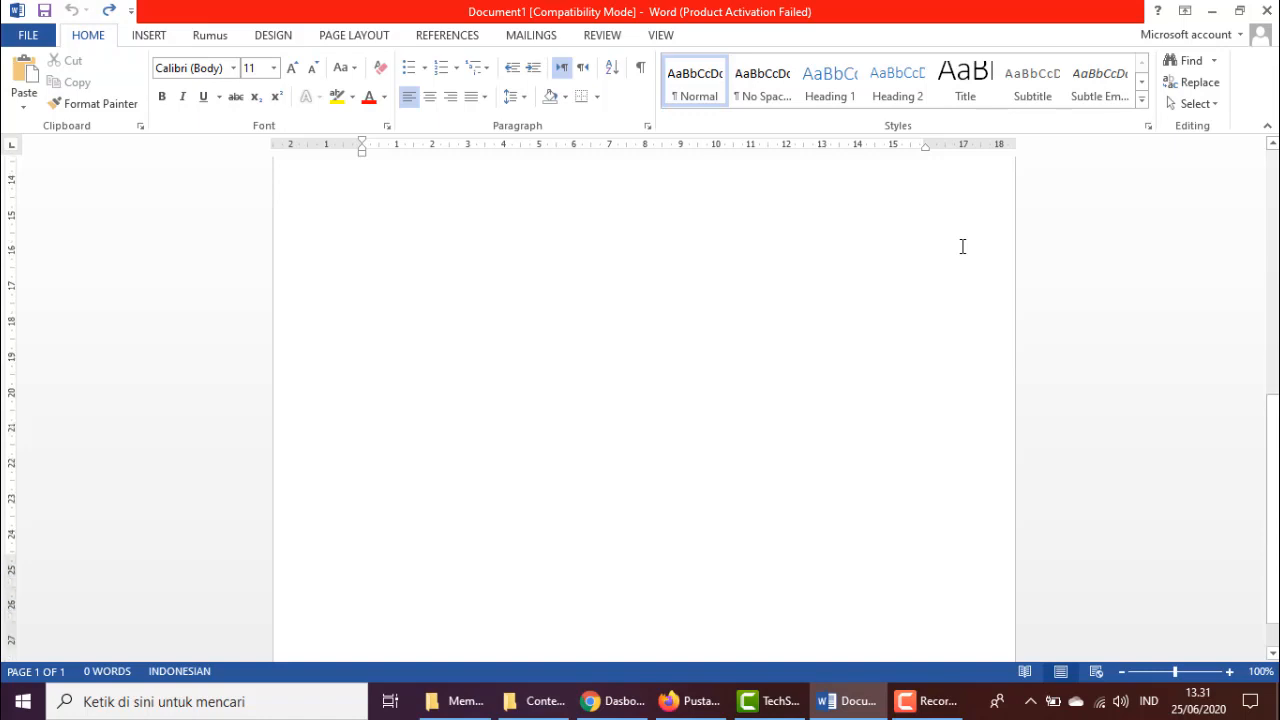
{"action": "scroll", "coordinate": [962, 246], "scroll_direction": "up", "scroll_amount": 7}
{"action": "scroll", "coordinate": [962, 246], "scroll_direction": "up", "scroll_amount": 4}
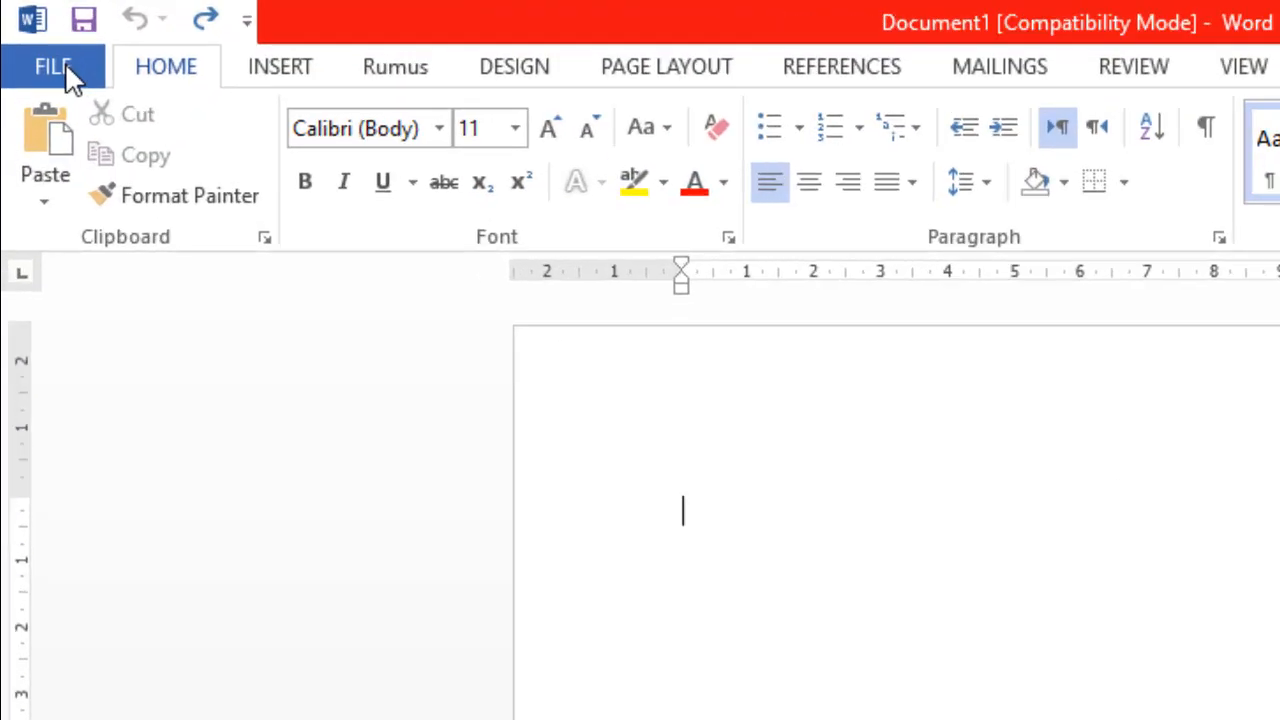
Turn on Show text boundaries under the document content settings in the advanced Word options.
{"action": "left_click", "coordinate": [65, 62]}
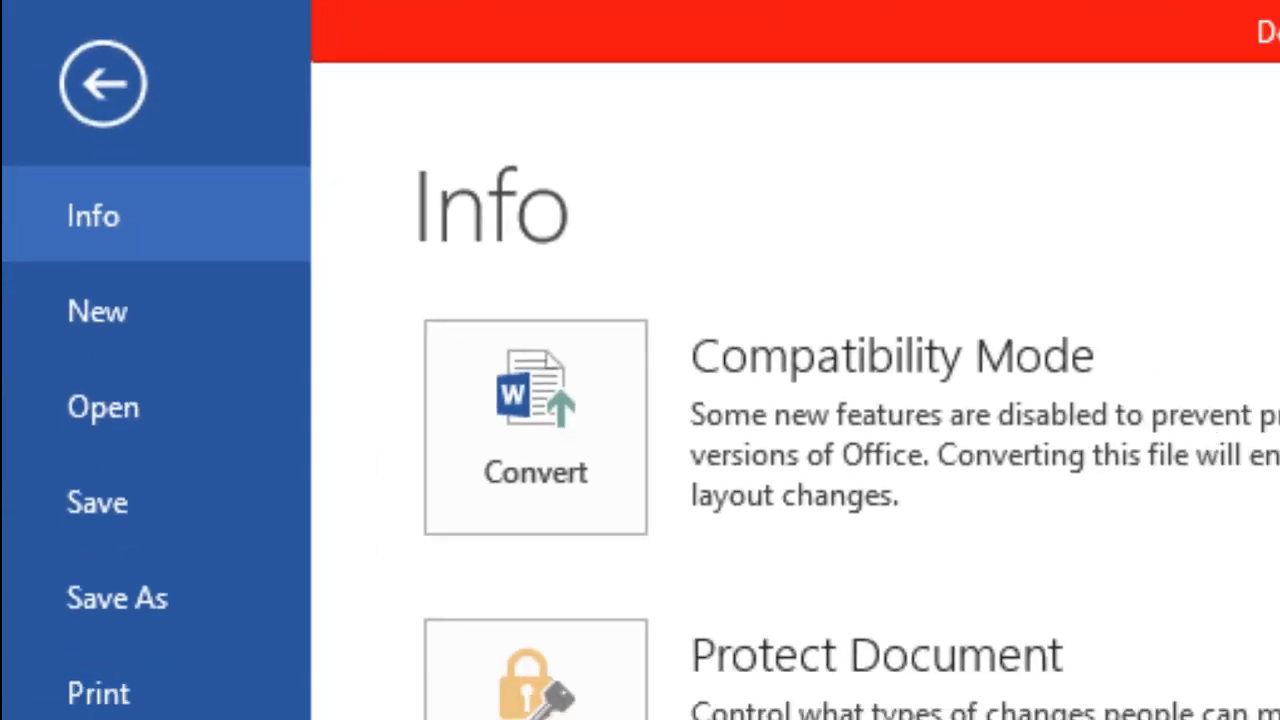
{"action": "left_click", "coordinate": [60, 680]}
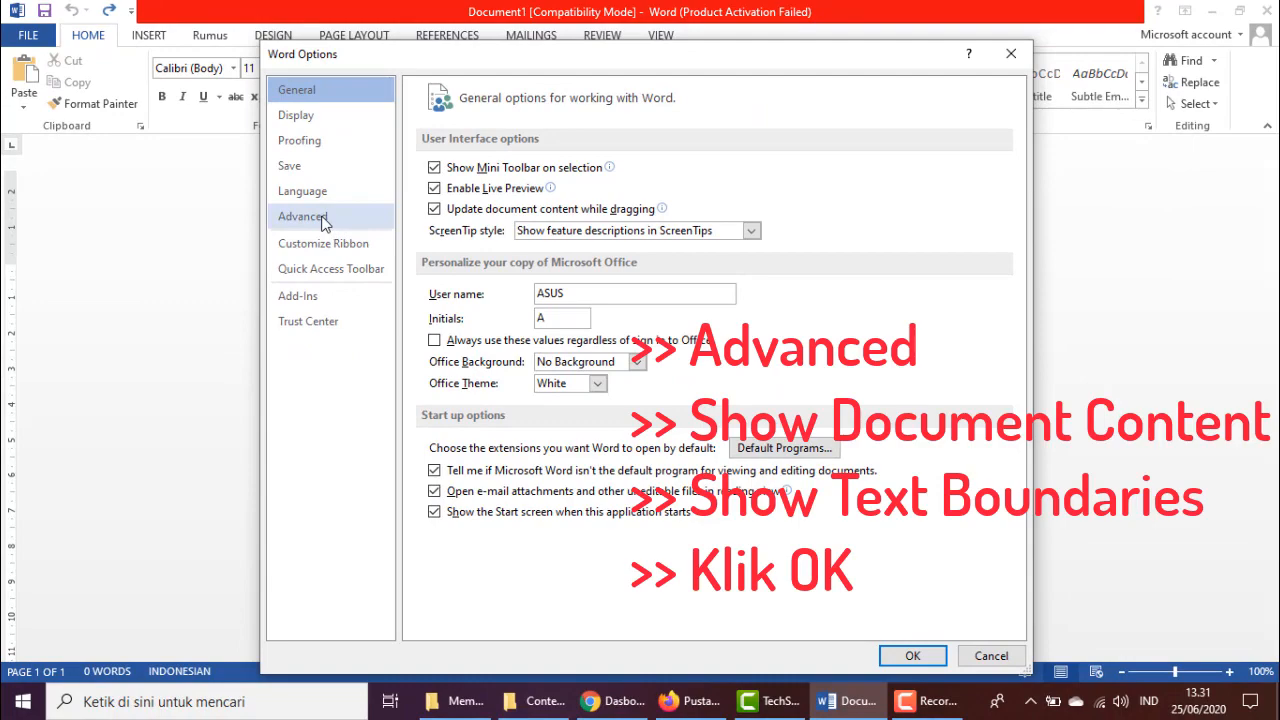
{"action": "left_click", "coordinate": [322, 220]}
{"action": "left_click", "coordinate": [1018, 160]}
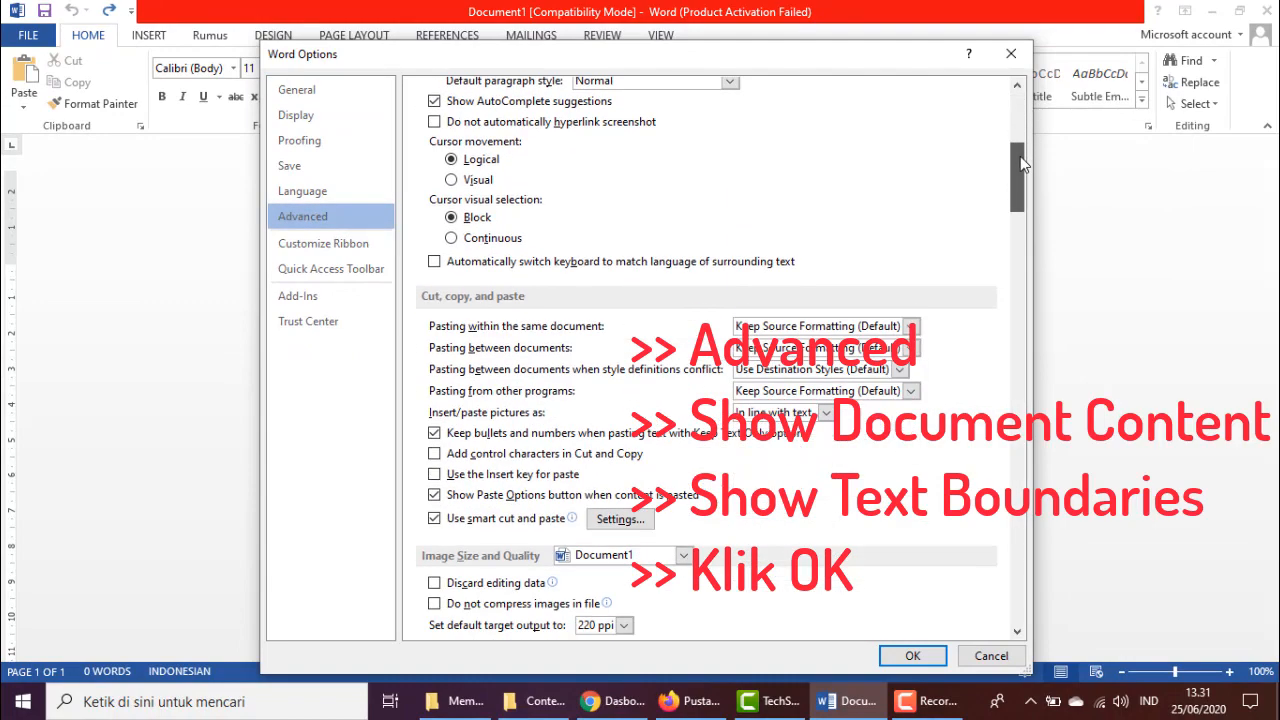
{"action": "left_click_drag", "start_coordinate": [1021, 160], "coordinate": [1011, 198]}
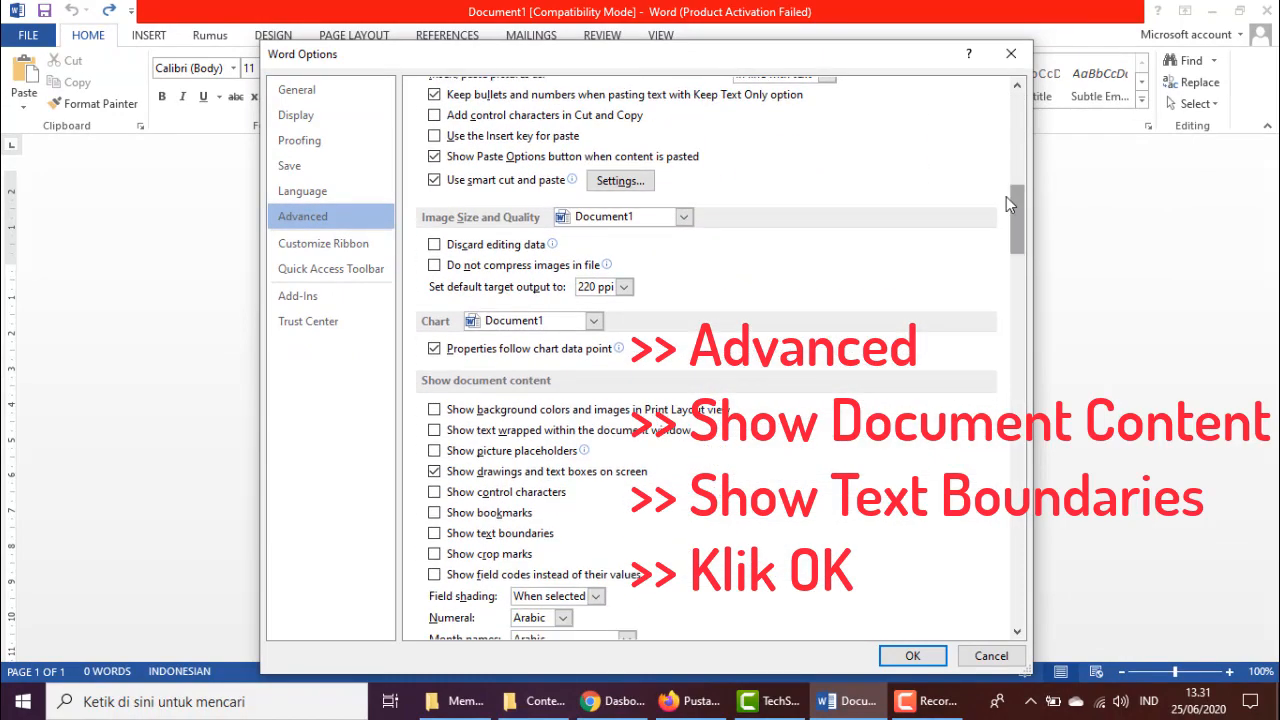
{"action": "scroll", "coordinate": [1020, 235], "scroll_direction": "down", "scroll_amount": 4}
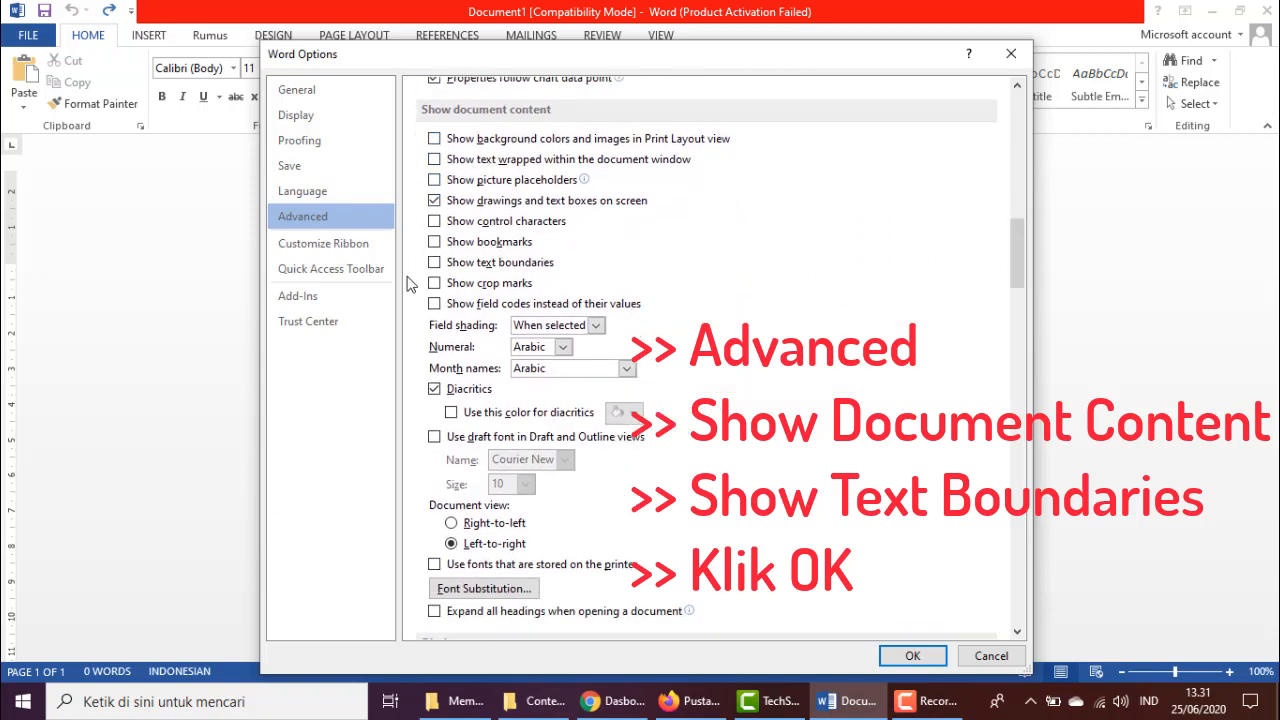
{"action": "left_click", "coordinate": [435, 263]}
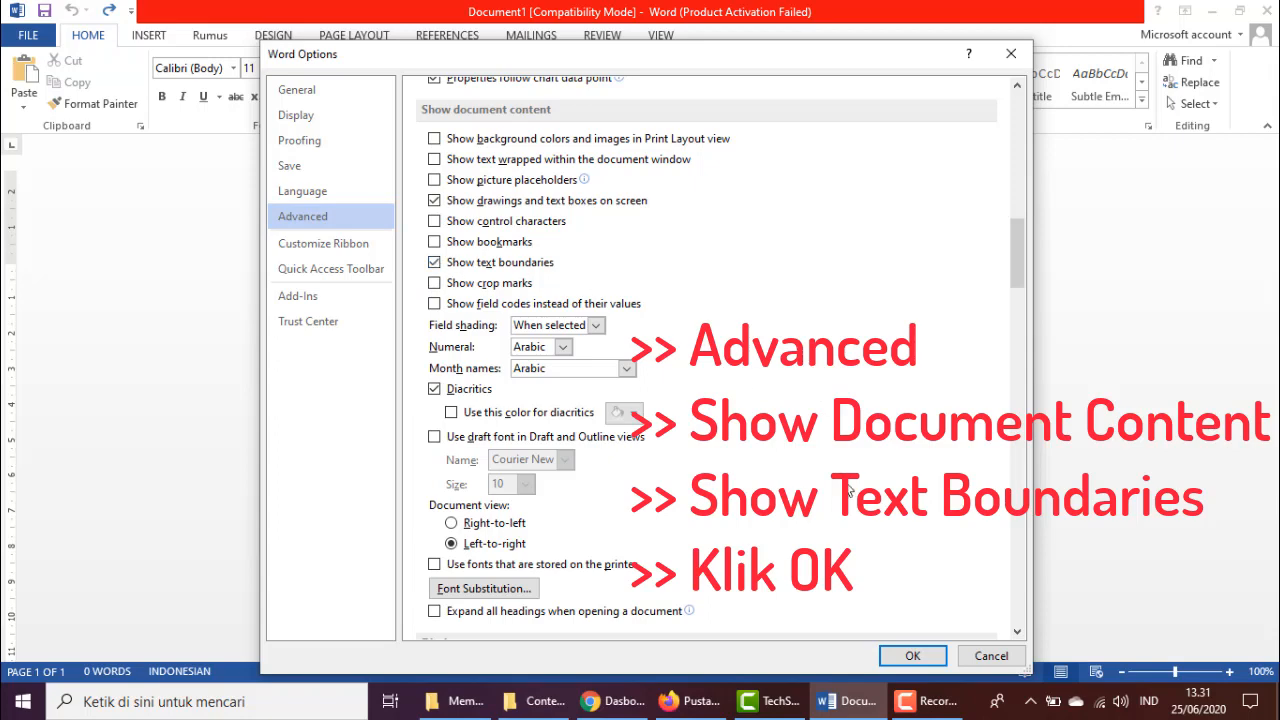
{"action": "left_click", "coordinate": [897, 658]}
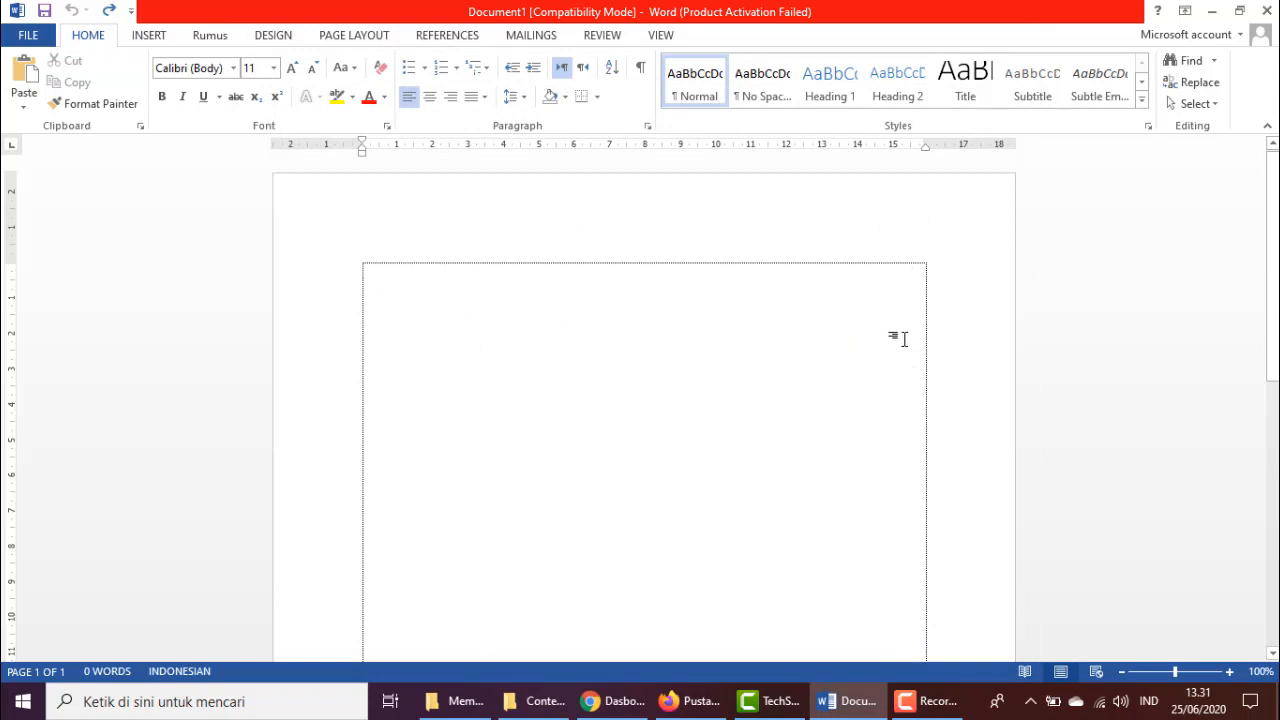
{"action": "scroll", "coordinate": [894, 409], "scroll_direction": "down", "scroll_amount": 3}
{"action": "scroll", "coordinate": [892, 408], "scroll_direction": "up", "scroll_amount": 3}
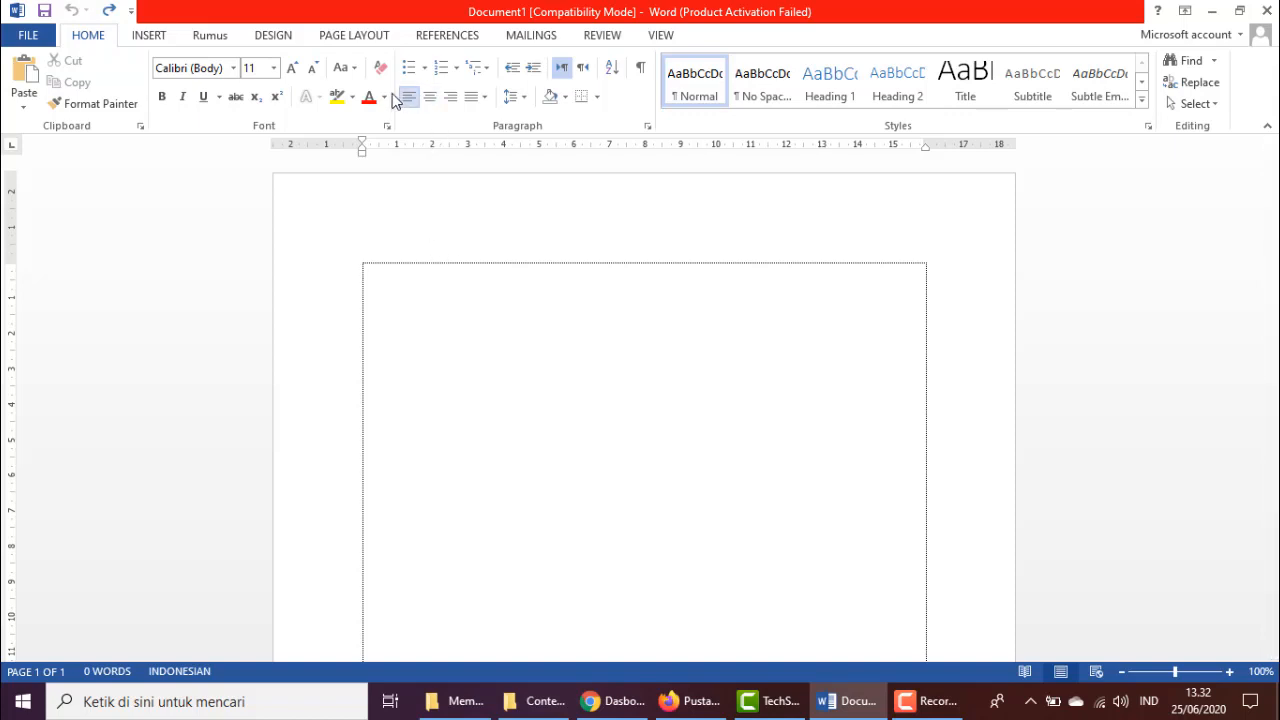
Set the text font to Times New Roman at size 12.
{"action": "left_click", "coordinate": [234, 68]}
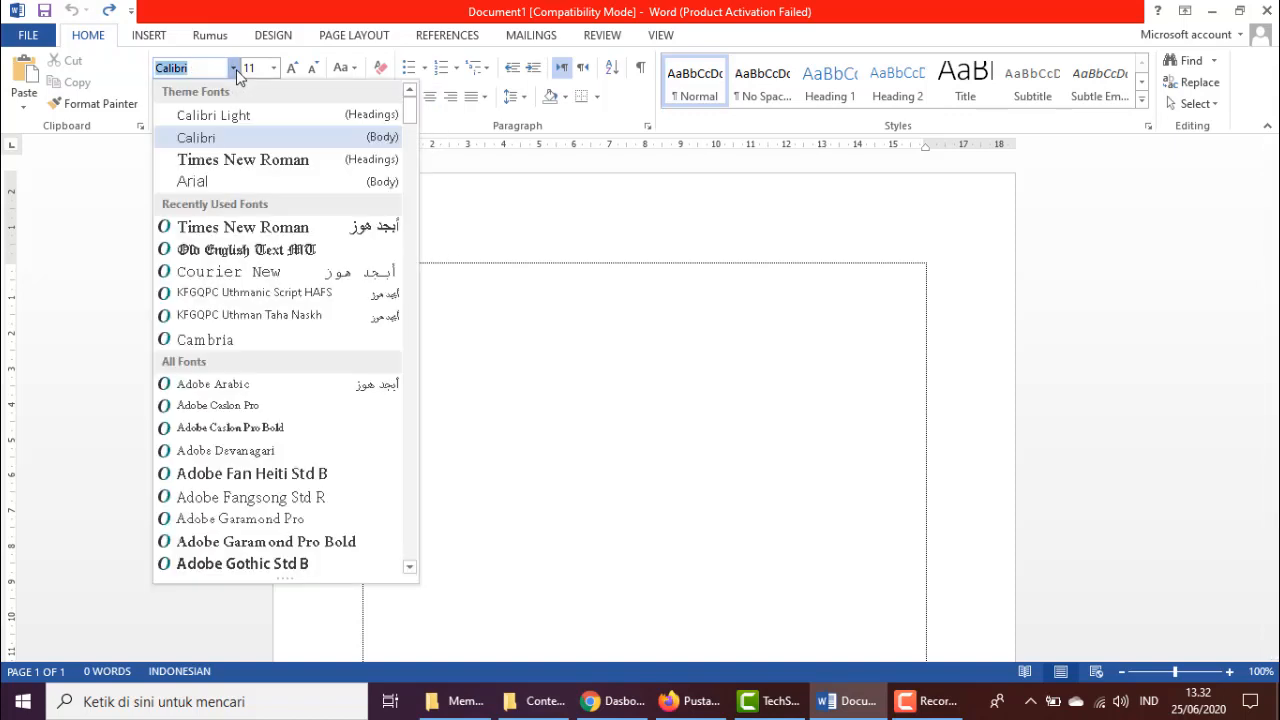
{"action": "left_click", "coordinate": [228, 160]}
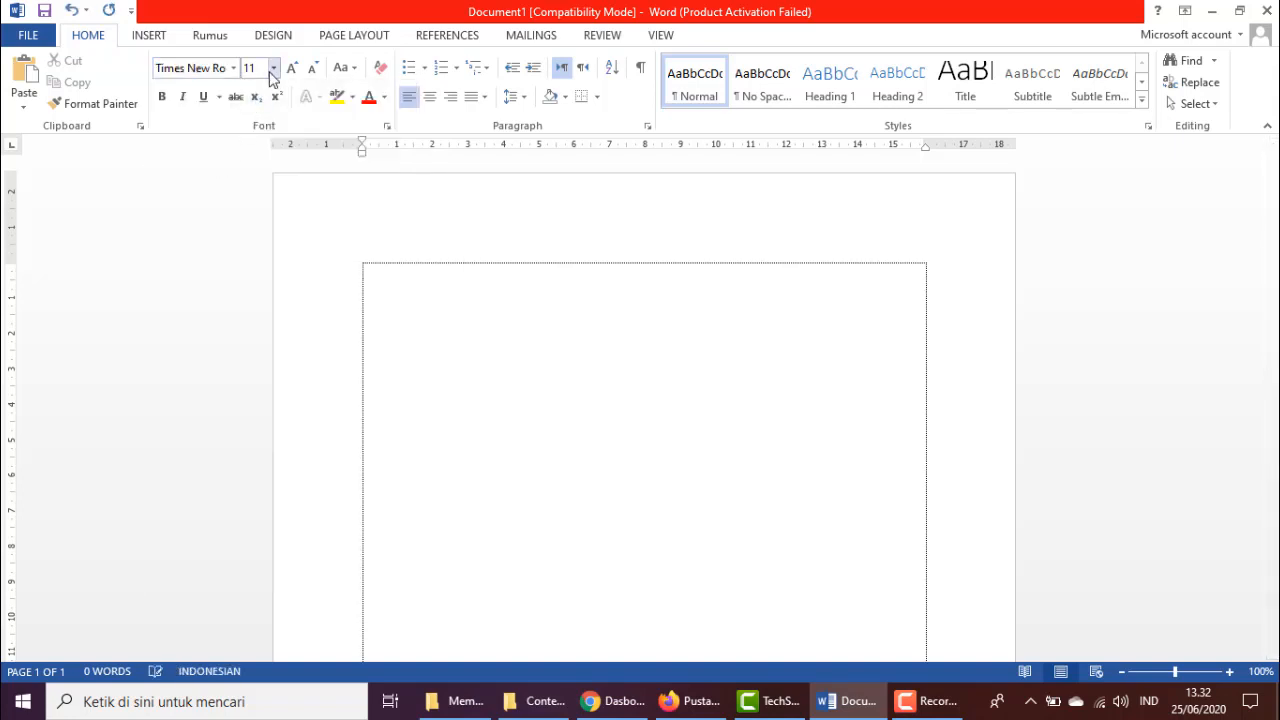
{"action": "left_click", "coordinate": [272, 70]}
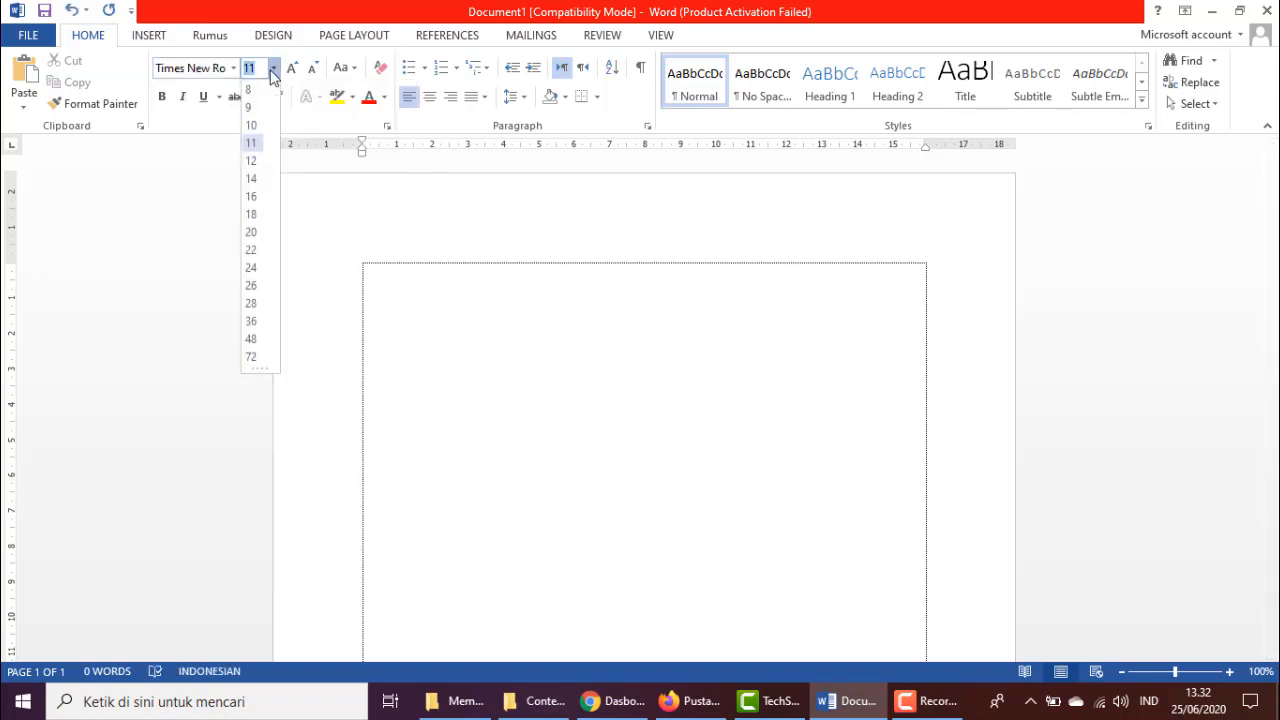
{"action": "left_click", "coordinate": [250, 161]}
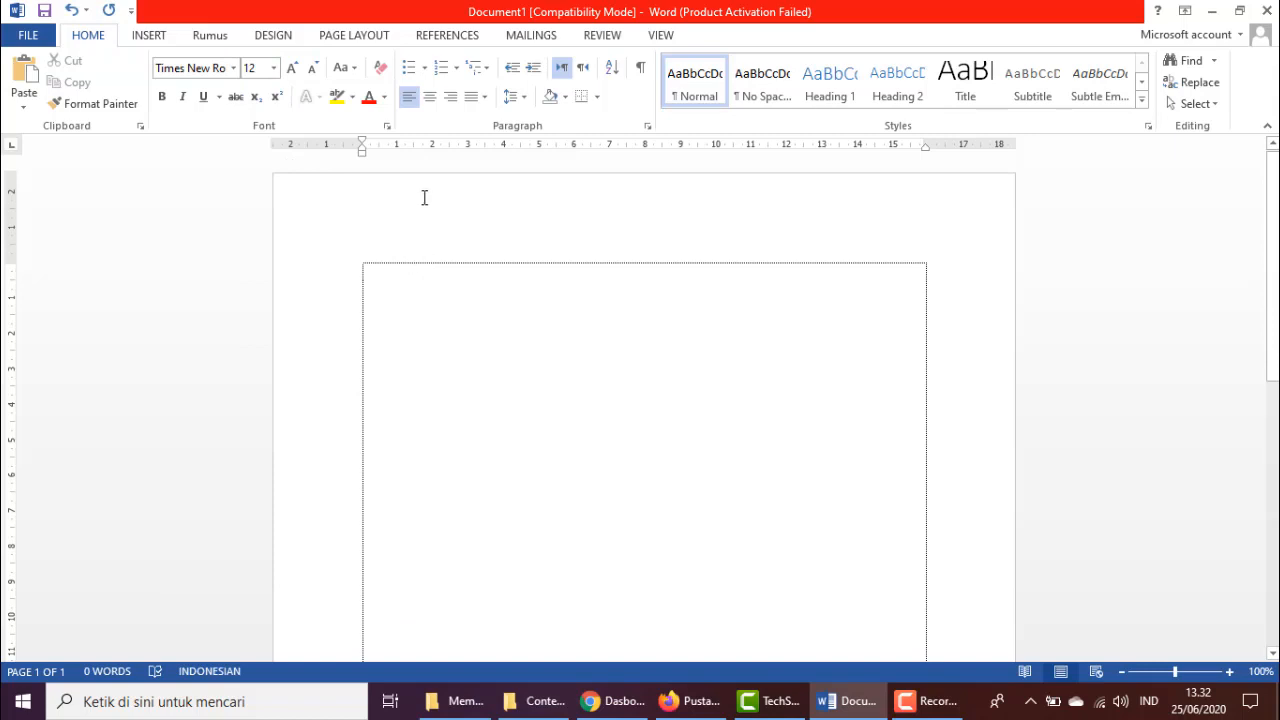
Add the centered title "DAFTAR ISI" on the first line and dismiss the missing proofing tools notice.
{"action": "left_click", "coordinate": [428, 100]}
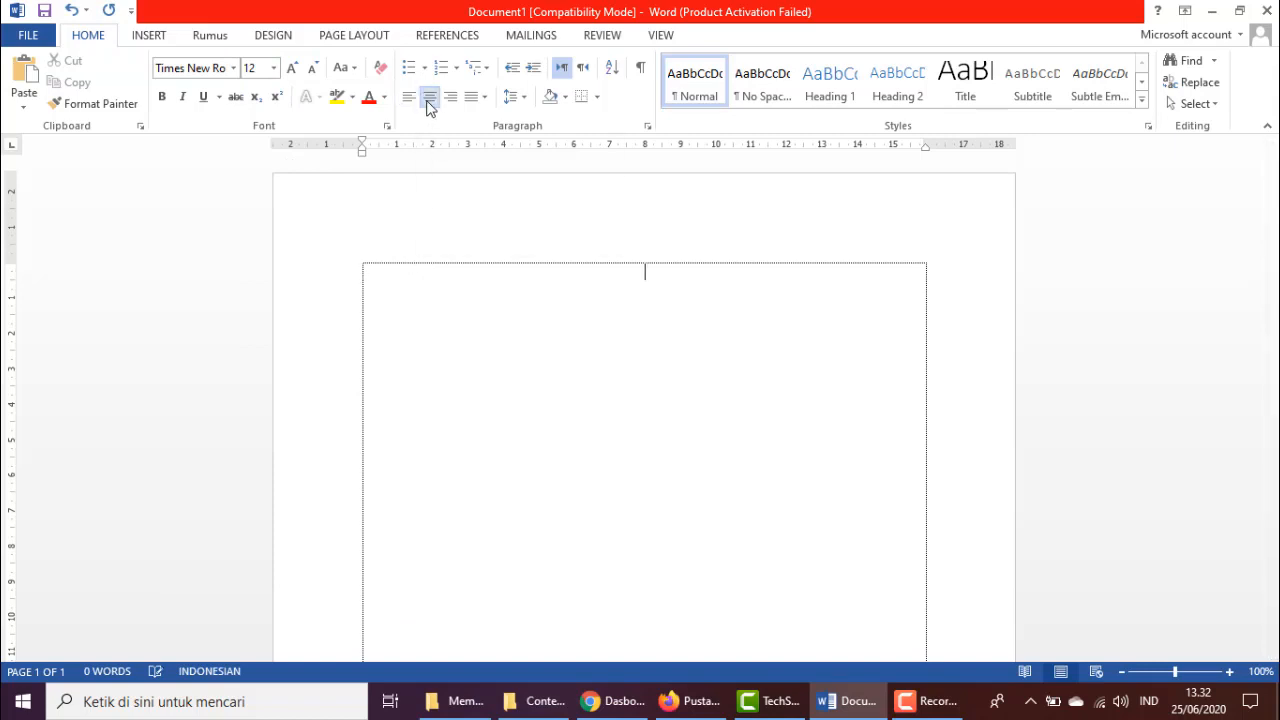
{"action": "type", "text": "DAFTAR ISI"}
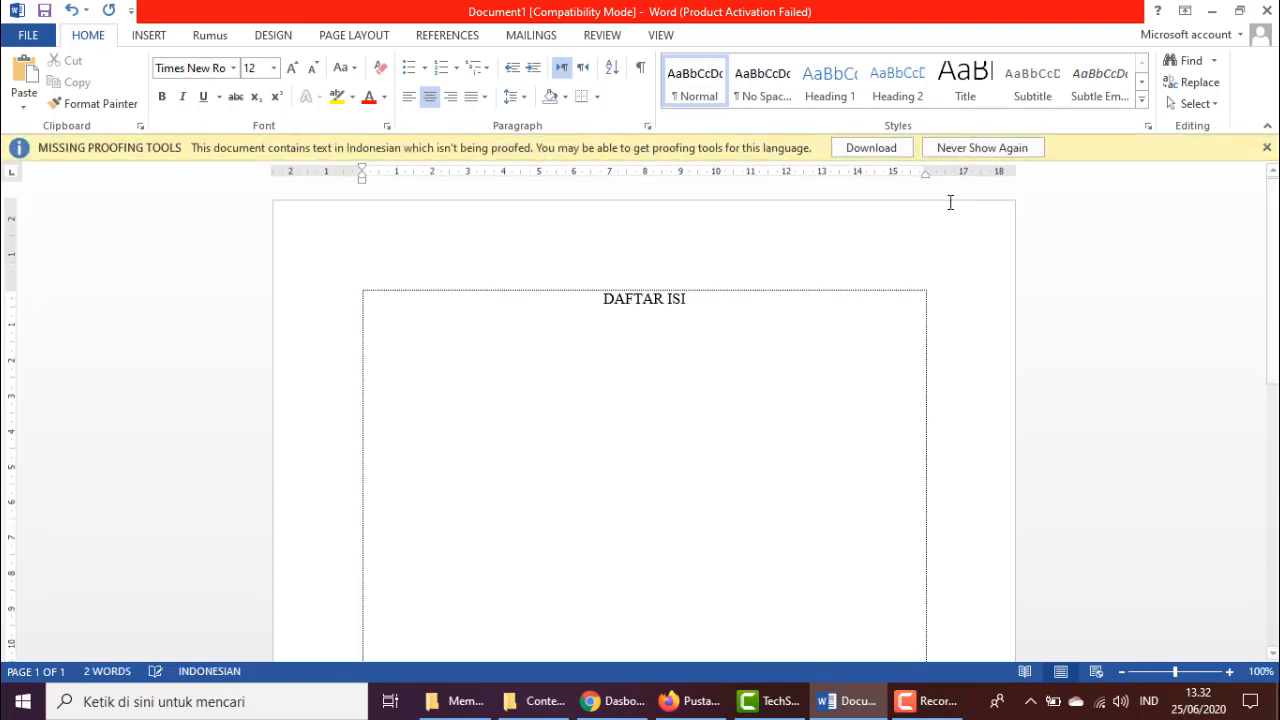
{"action": "left_click", "coordinate": [1267, 148]}
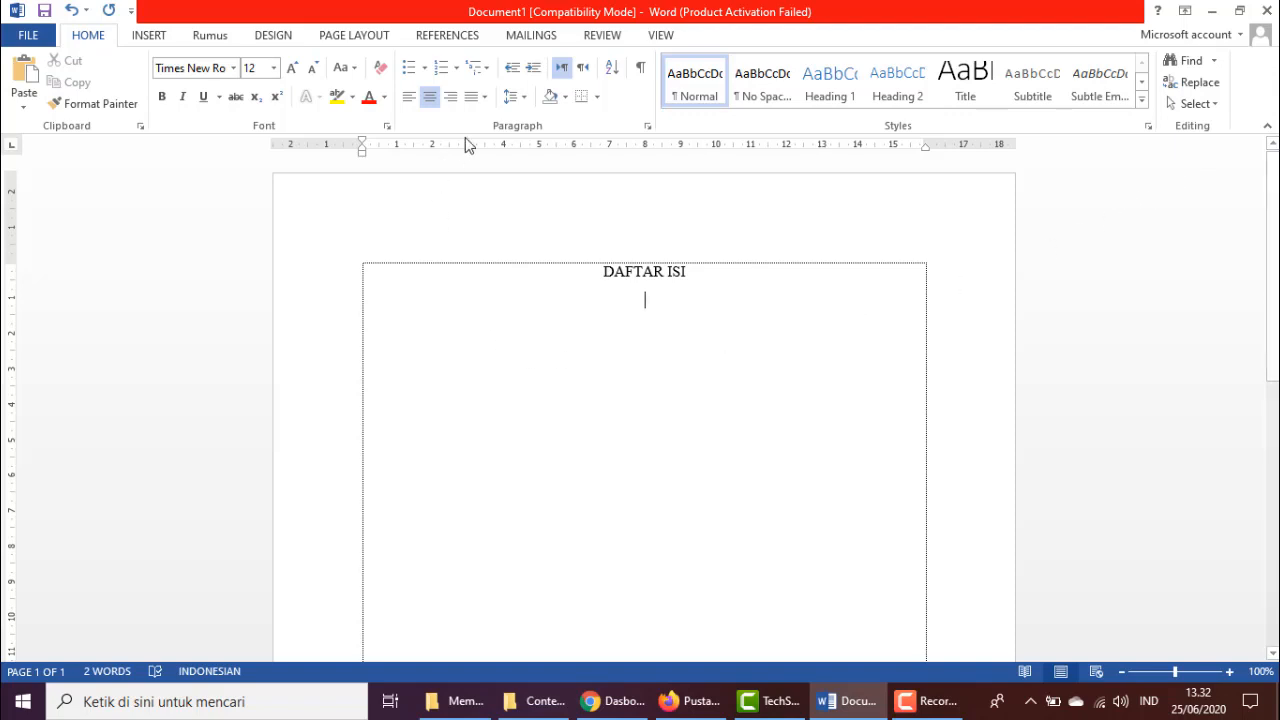
Justify the line below the title and enter "Bab 1" on it.
{"action": "left_click", "coordinate": [486, 104]}
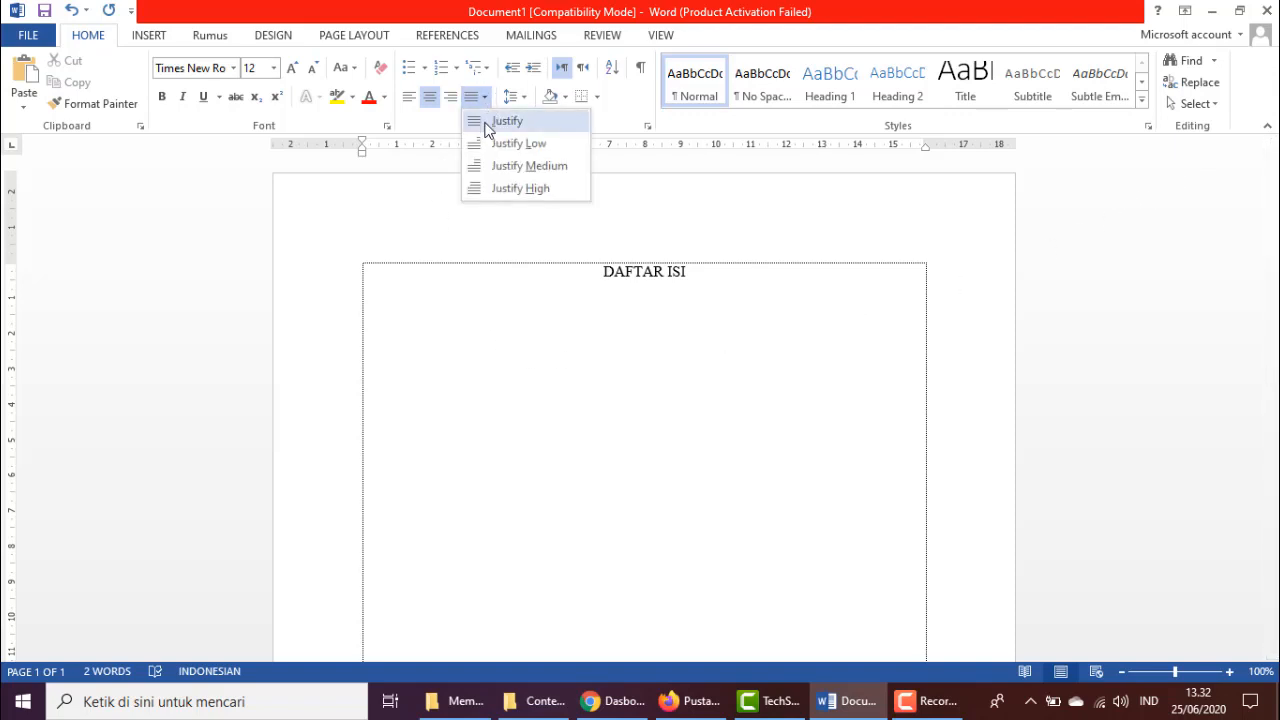
{"action": "left_click", "coordinate": [506, 121]}
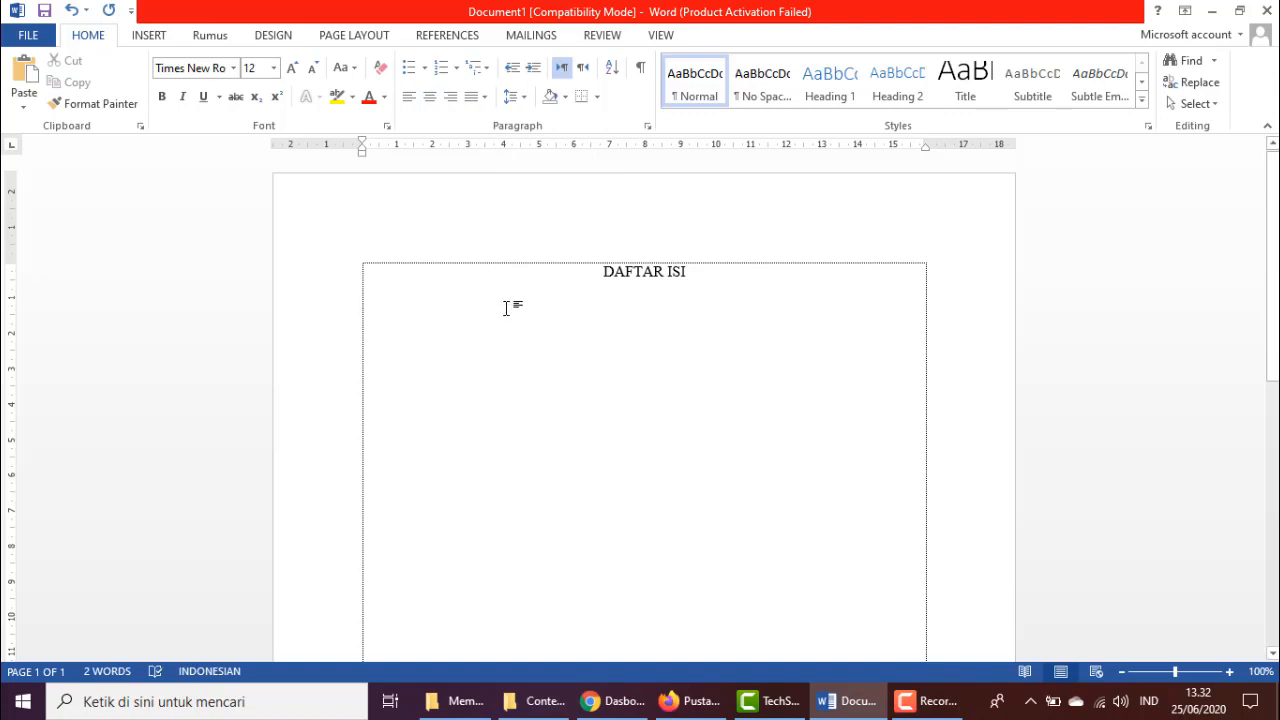
{"action": "type", "text": "Bab"}
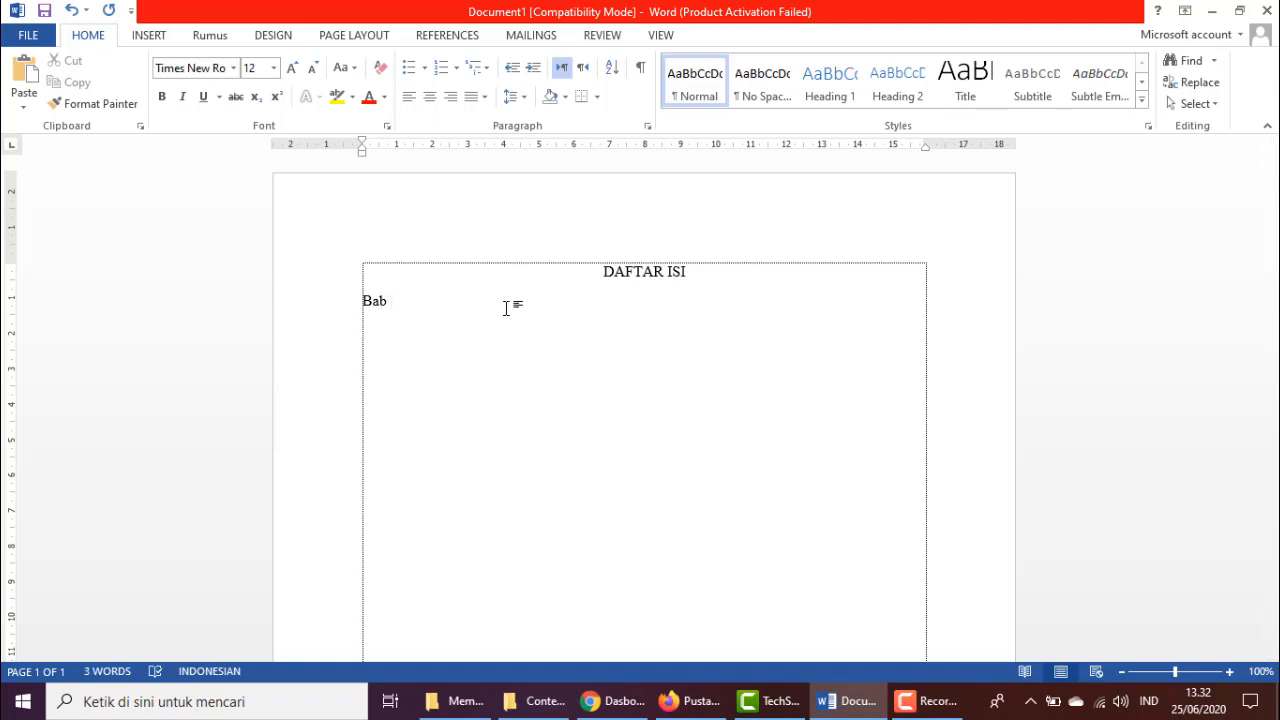
{"action": "type", "text": " 1"}
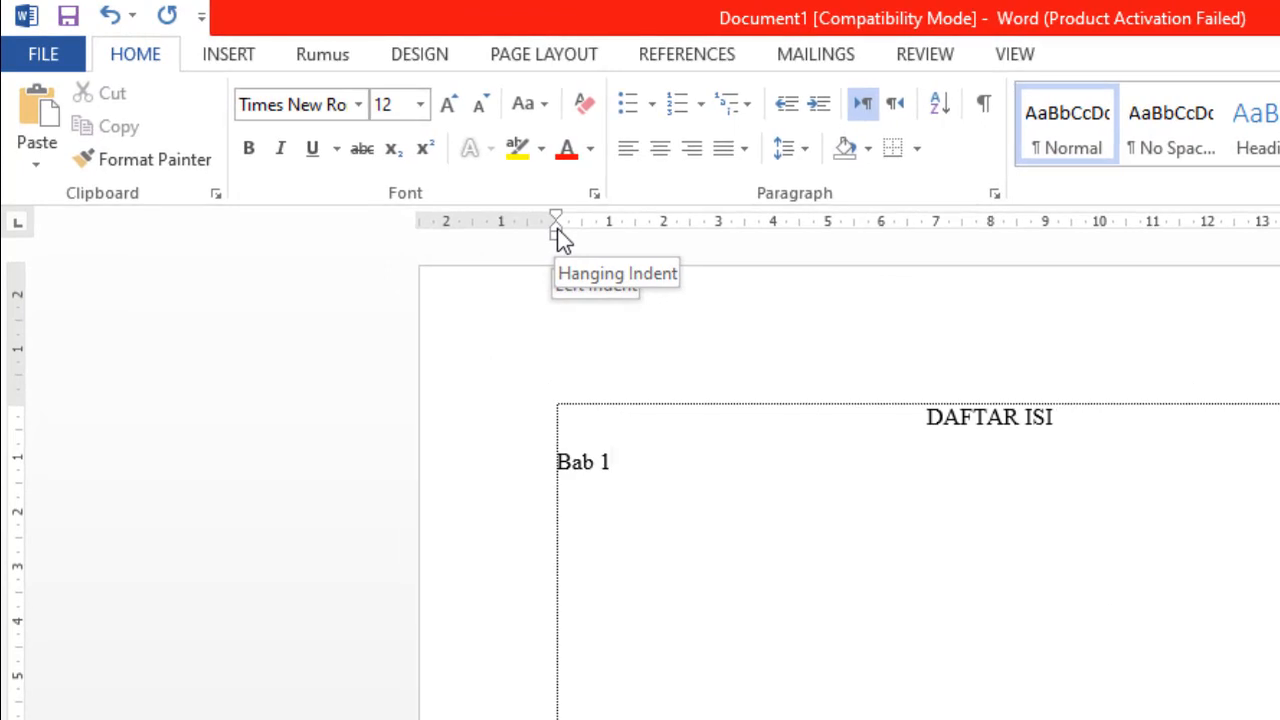
Set a hanging indent of about 1.5 cm for the "Bab 1" line and add the tabbed chapter title "Mengenal Iternet.".
{"action": "left_click_drag", "start_coordinate": [557, 225], "coordinate": [642, 227]}
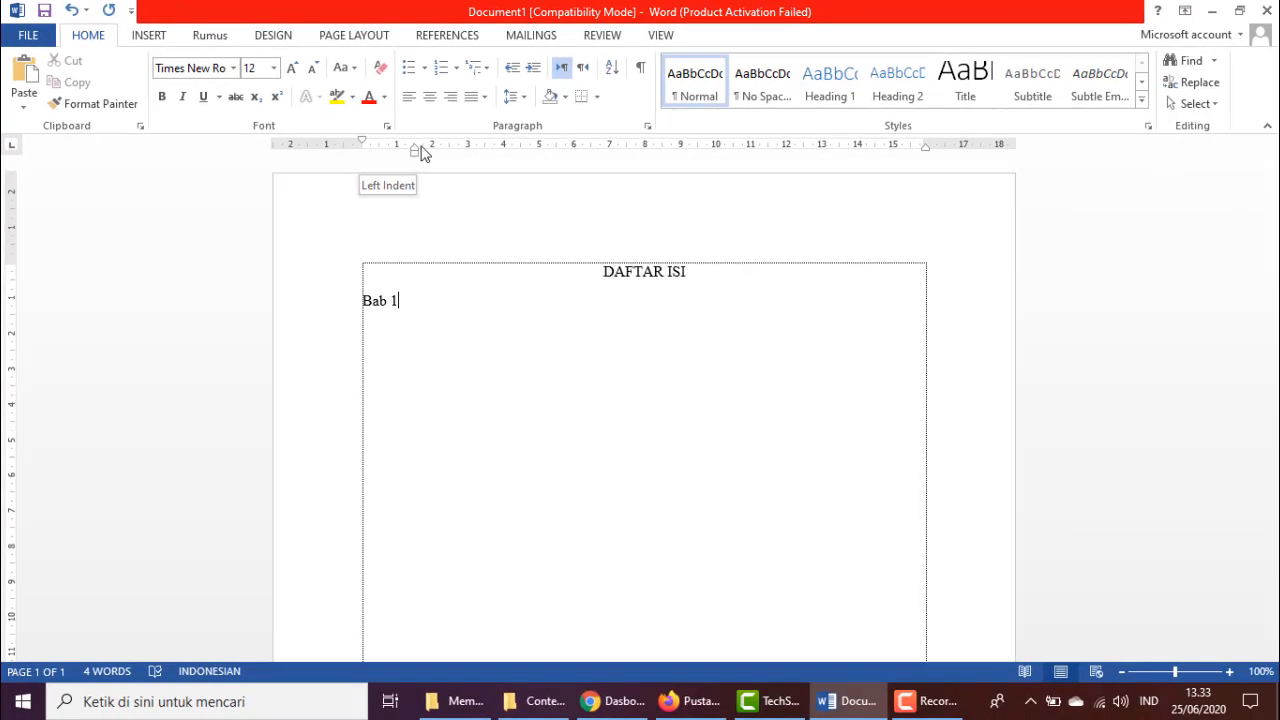
{"action": "left_click_drag", "start_coordinate": [431, 154], "coordinate": [414, 157]}
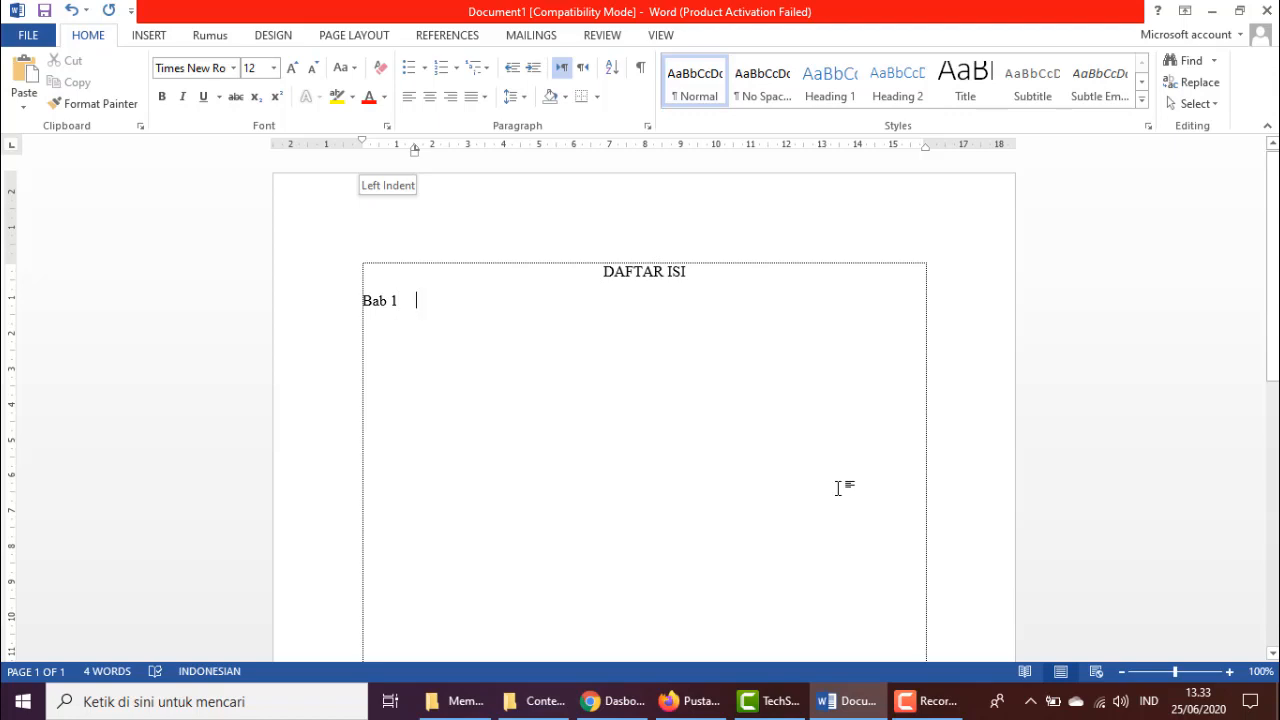
{"action": "key", "text": "Tab"}
{"action": "type", "text": "Apa"}
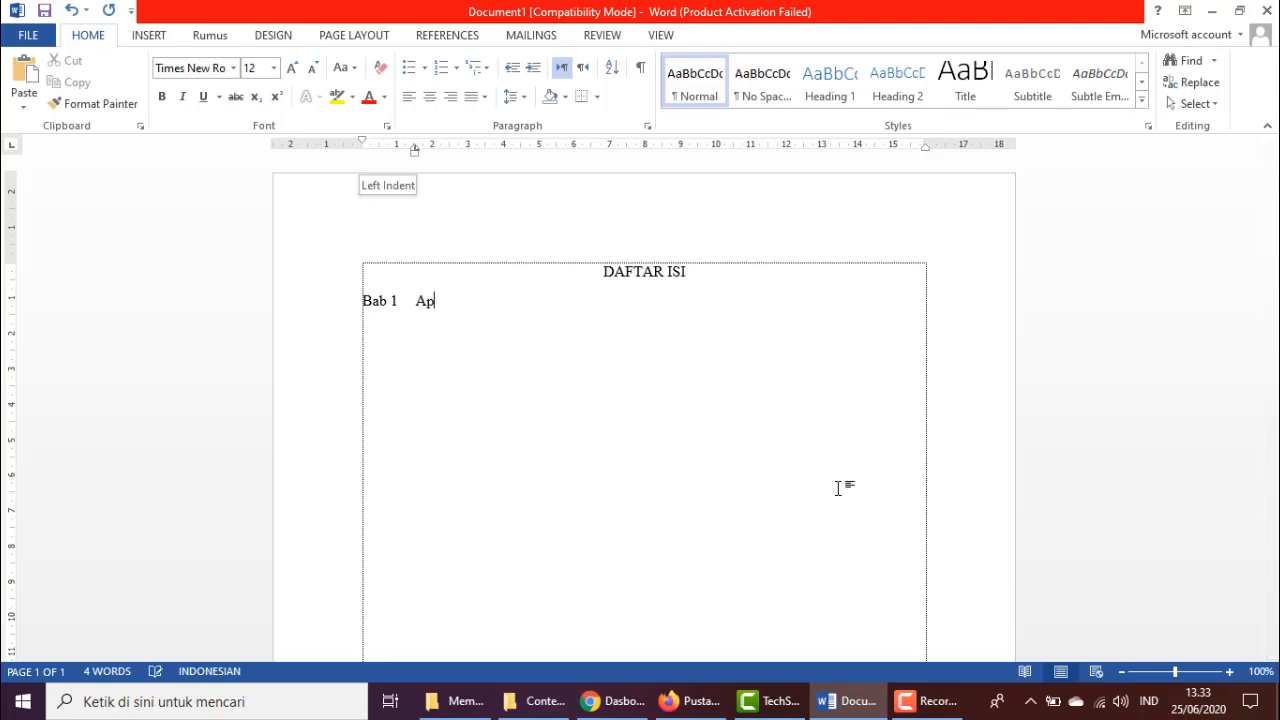
{"action": "key", "text": "BackSpace"}
{"action": "key", "text": "BackSpace"}
{"action": "key", "text": "BackSpace"}
{"action": "type", "text": "Mengenal Iternet."}
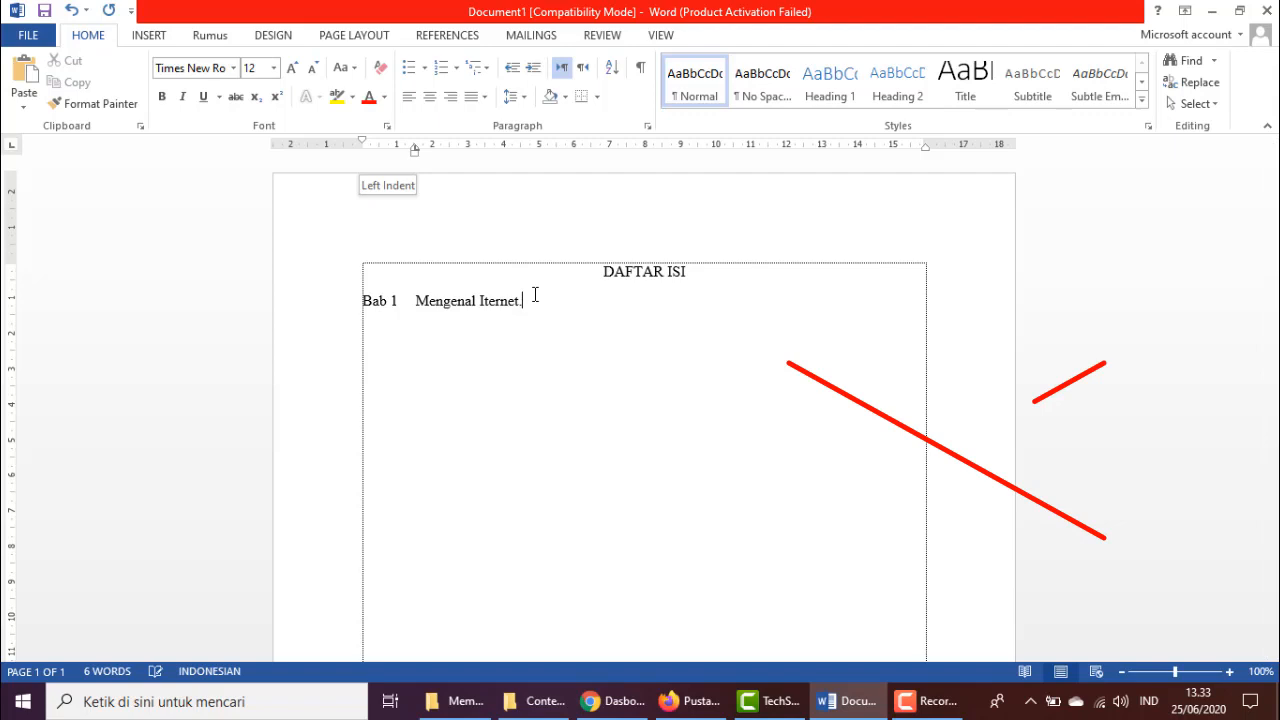
Fill the rest of the "Bab 1" line with manual dots and page number 1, and delete the dots while keeping the number.
{"action": "key", "text": "Tab"}
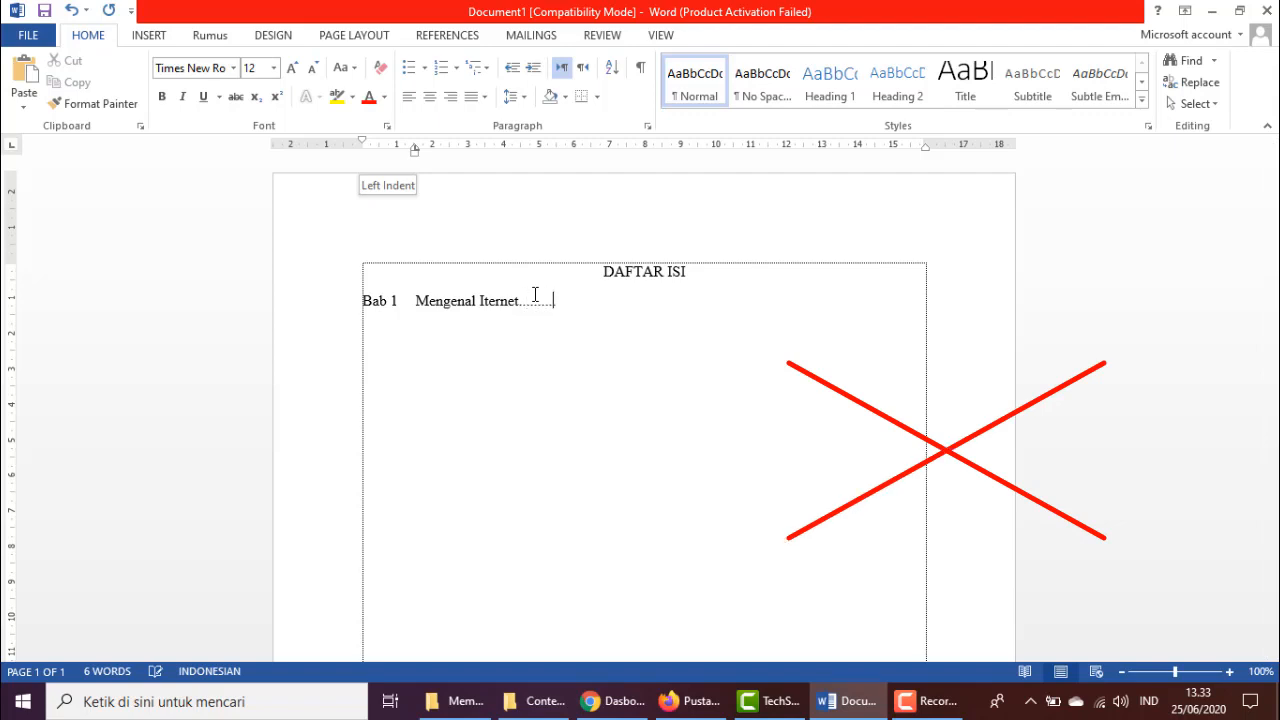
{"action": "type", "text": "..................................................................................................."}
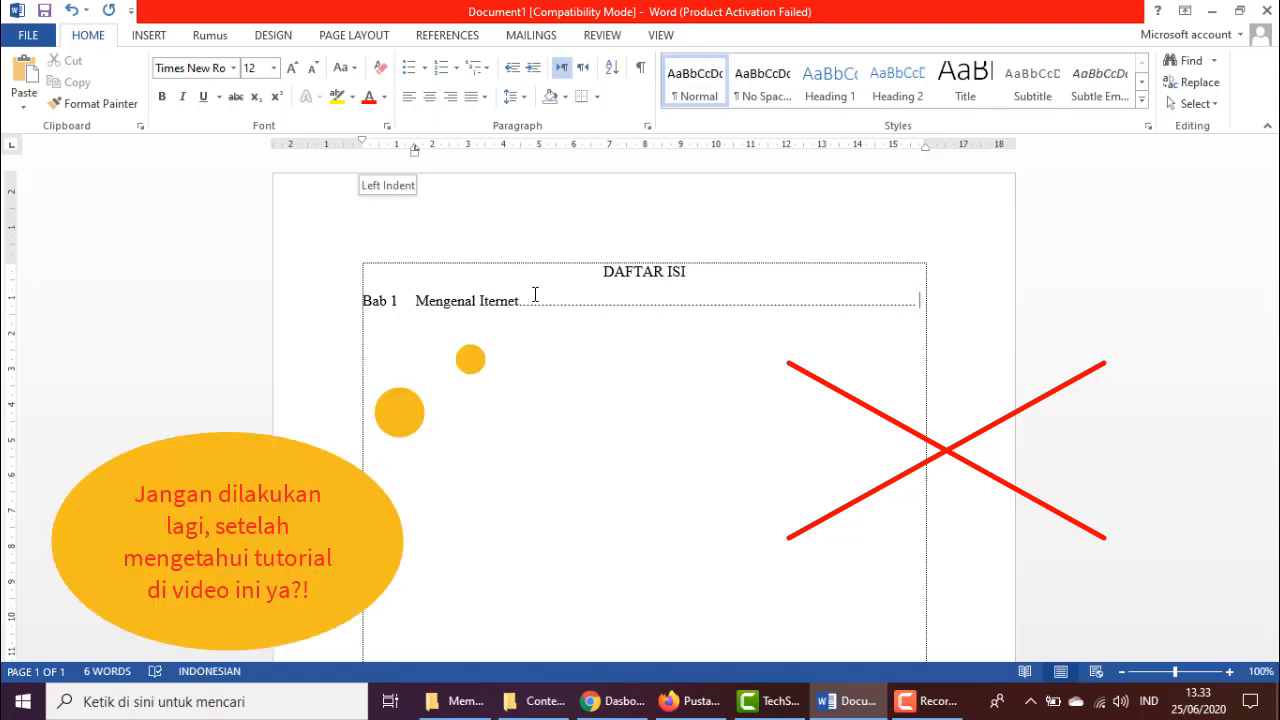
{"action": "type", "text": "1"}
{"action": "key", "text": "BackSpace"}
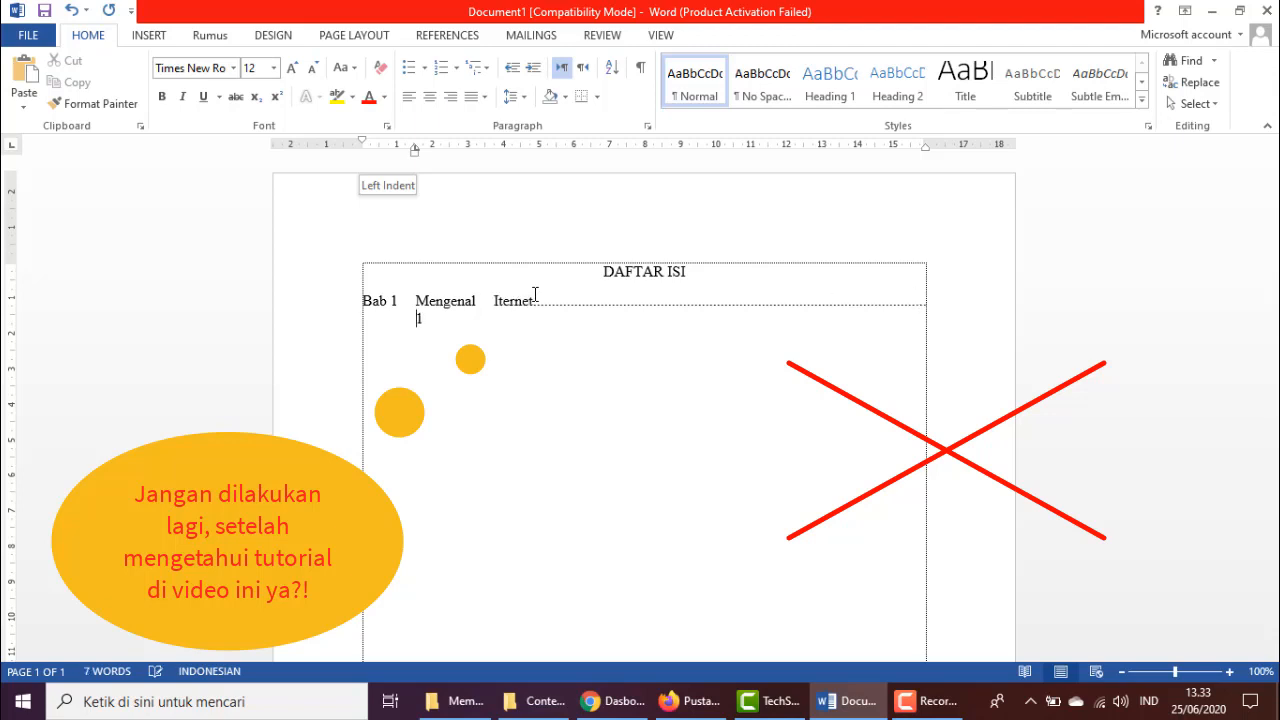
{"action": "key", "text": "BackSpace"}
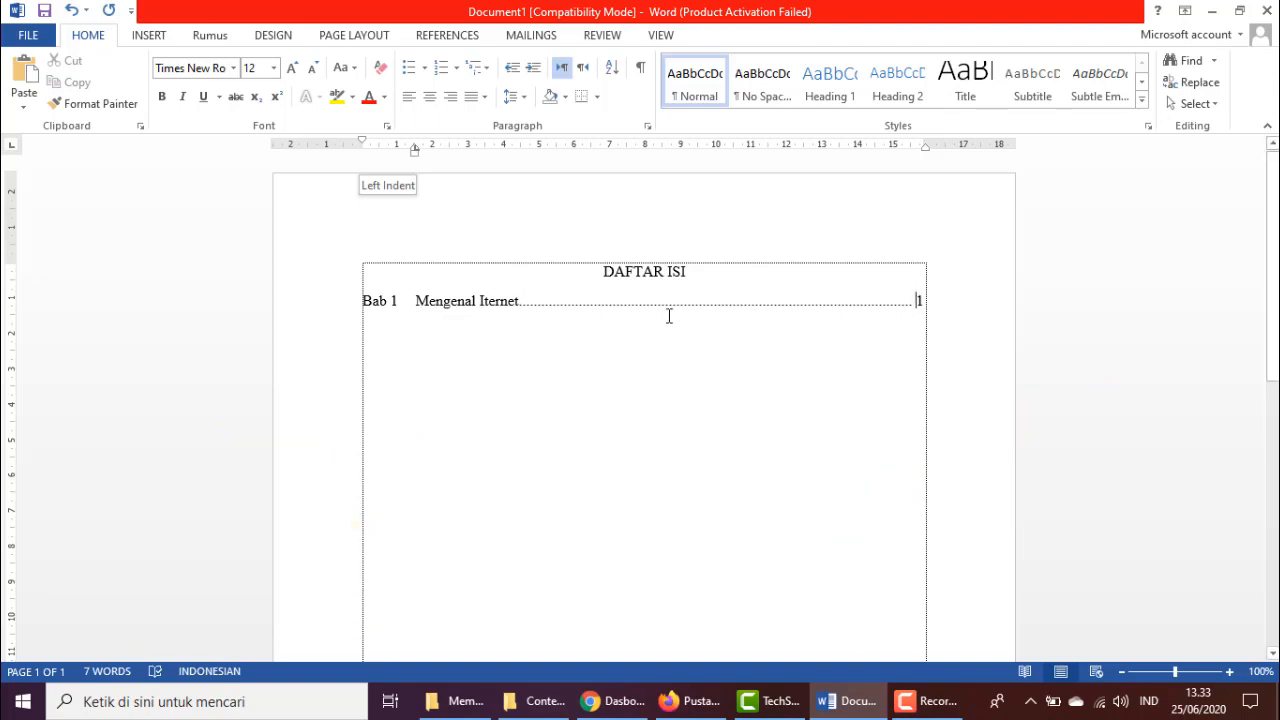
{"action": "left_click_drag", "start_coordinate": [906, 300], "coordinate": [520, 320]}
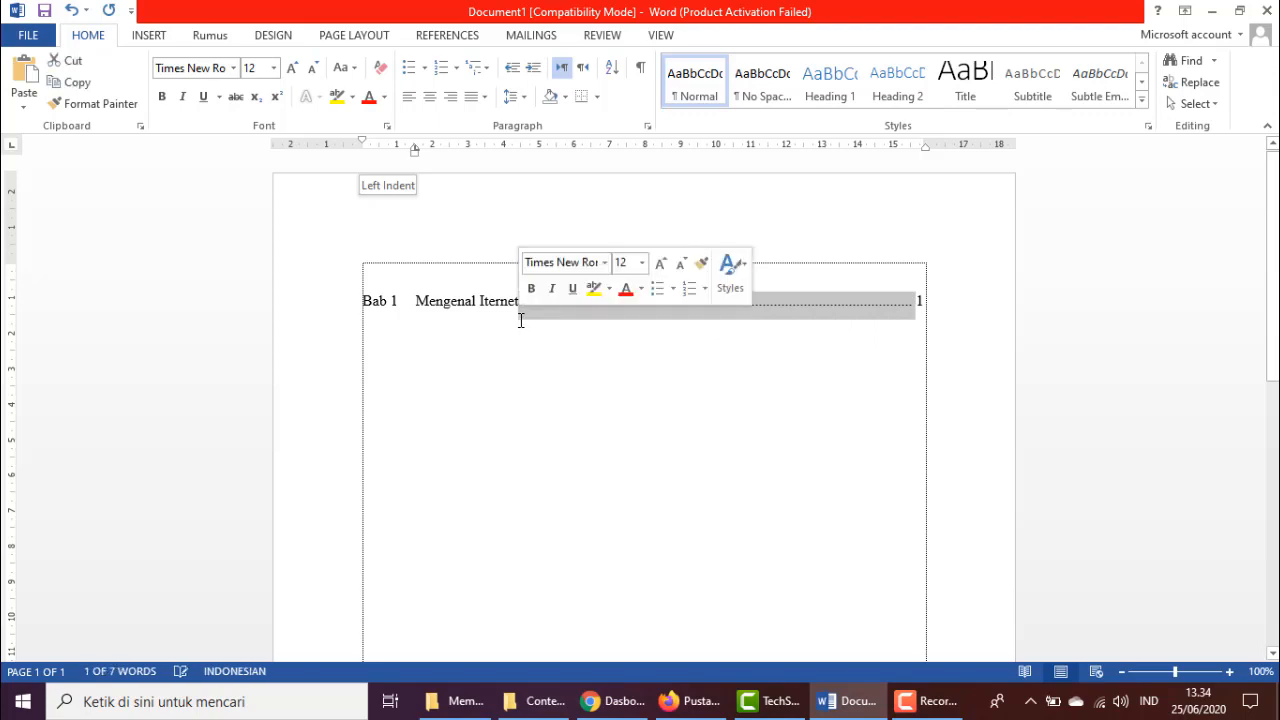
{"action": "key", "text": "Delete"}
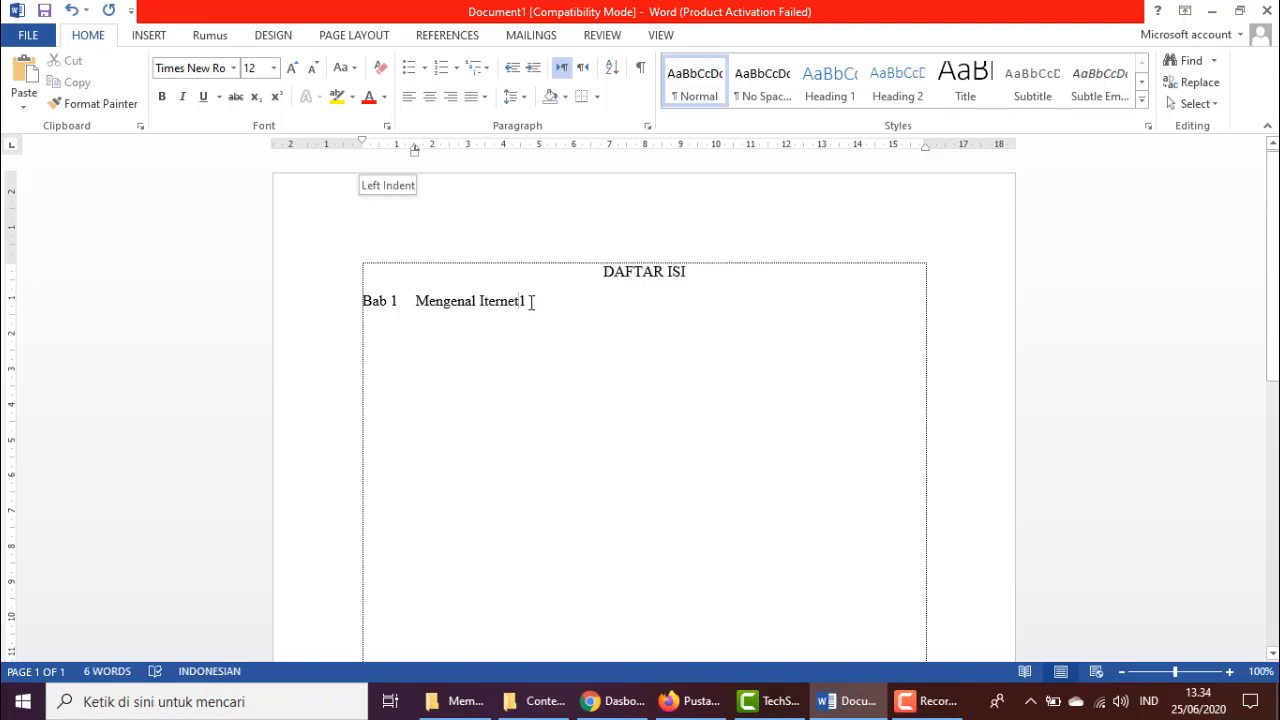
Delete the page number and trailing tabs after "Mengenal Iternet" on the "Bab 1" line.
{"action": "key", "text": "BackSpace"}
{"action": "key", "text": "Tab"}
{"action": "key", "text": "Tab"}
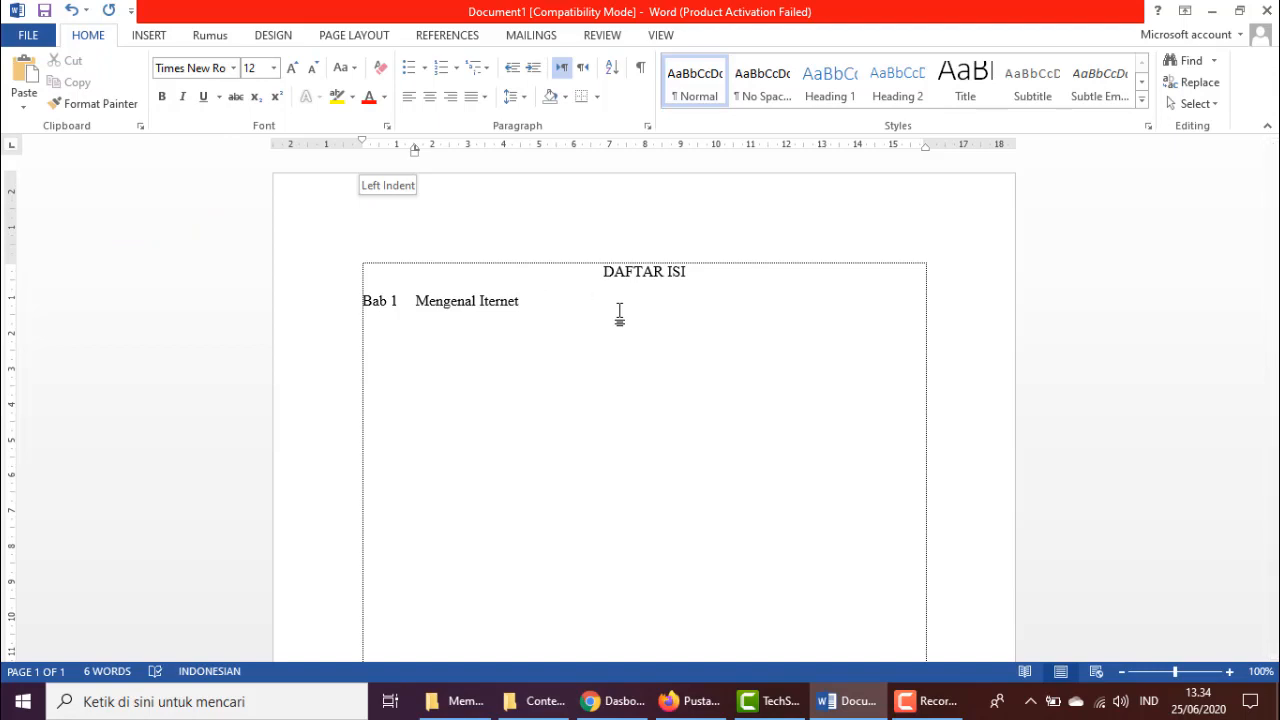
{"action": "key", "text": "BackSpace"}
{"action": "key", "text": "BackSpace"}
{"action": "key", "text": "BackSpace"}
Add a left-aligned tab stop at 14 cm to the "Bab 1" line and give it the dotted leader, style 2.
{"action": "left_click", "coordinate": [856, 150]}
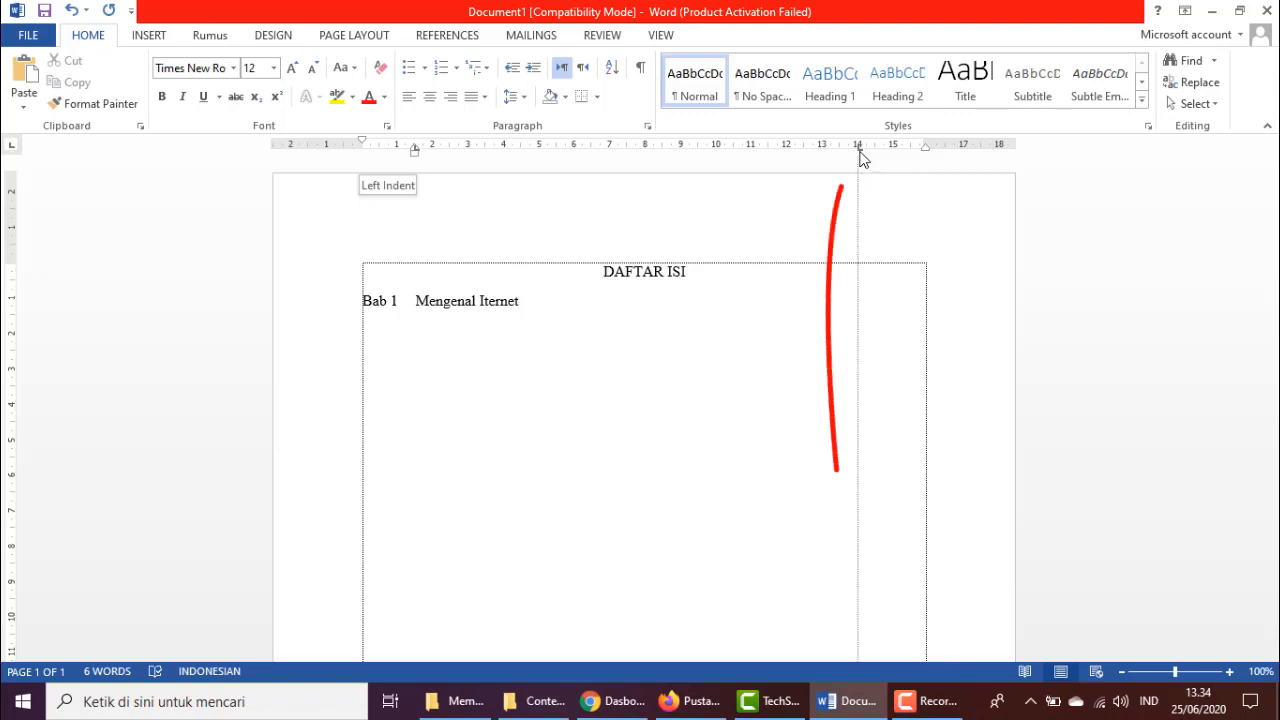
{"action": "double_click", "coordinate": [858, 147]}
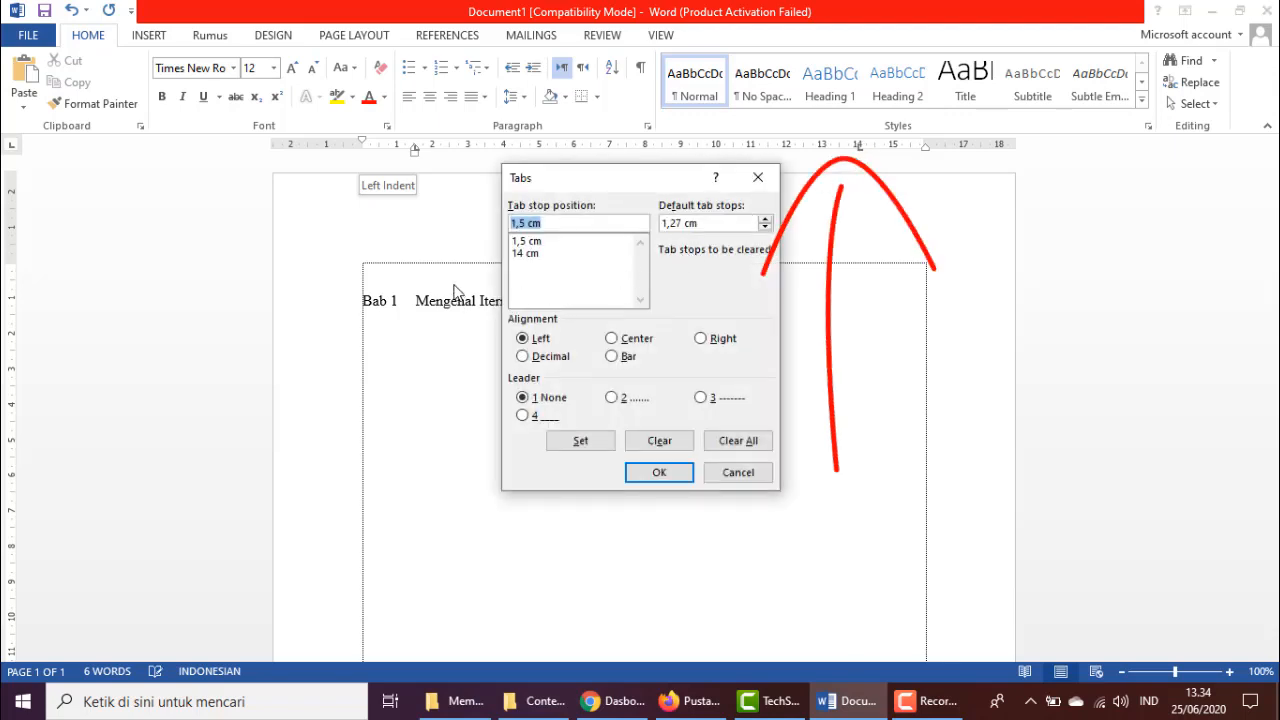
{"action": "left_click_drag", "start_coordinate": [588, 184], "coordinate": [848, 248]}
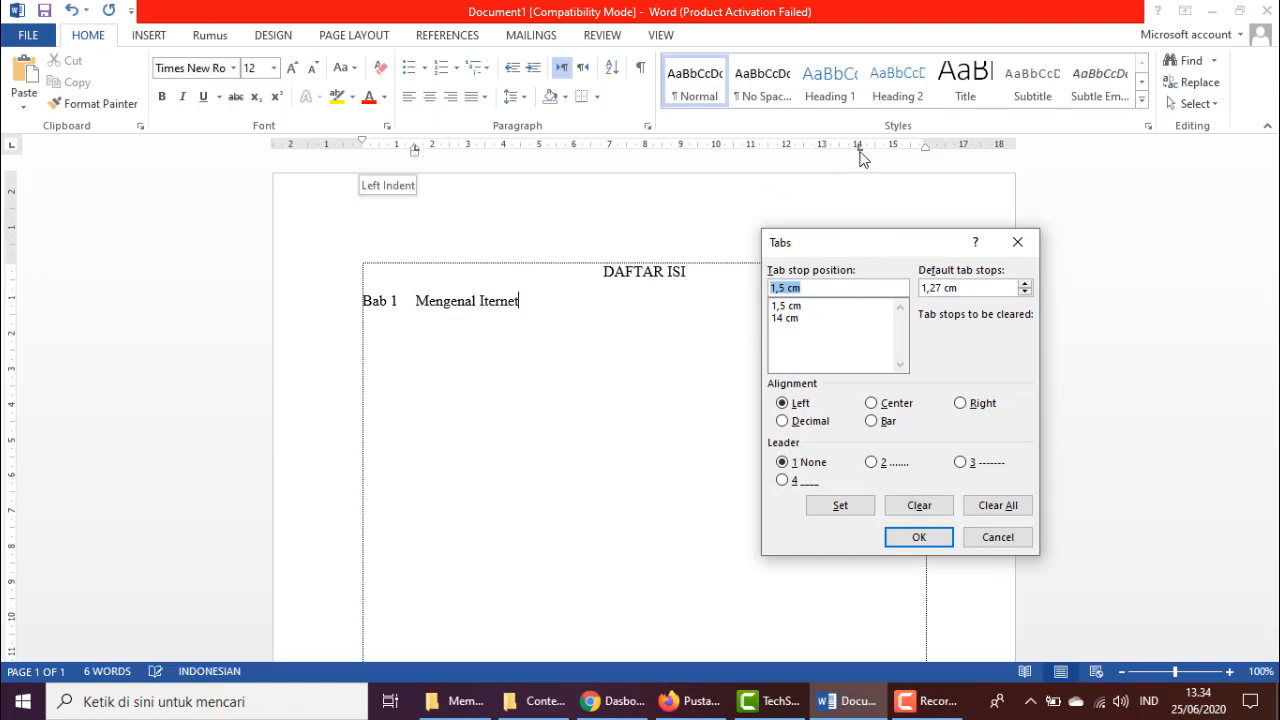
{"action": "left_click", "coordinate": [797, 320]}
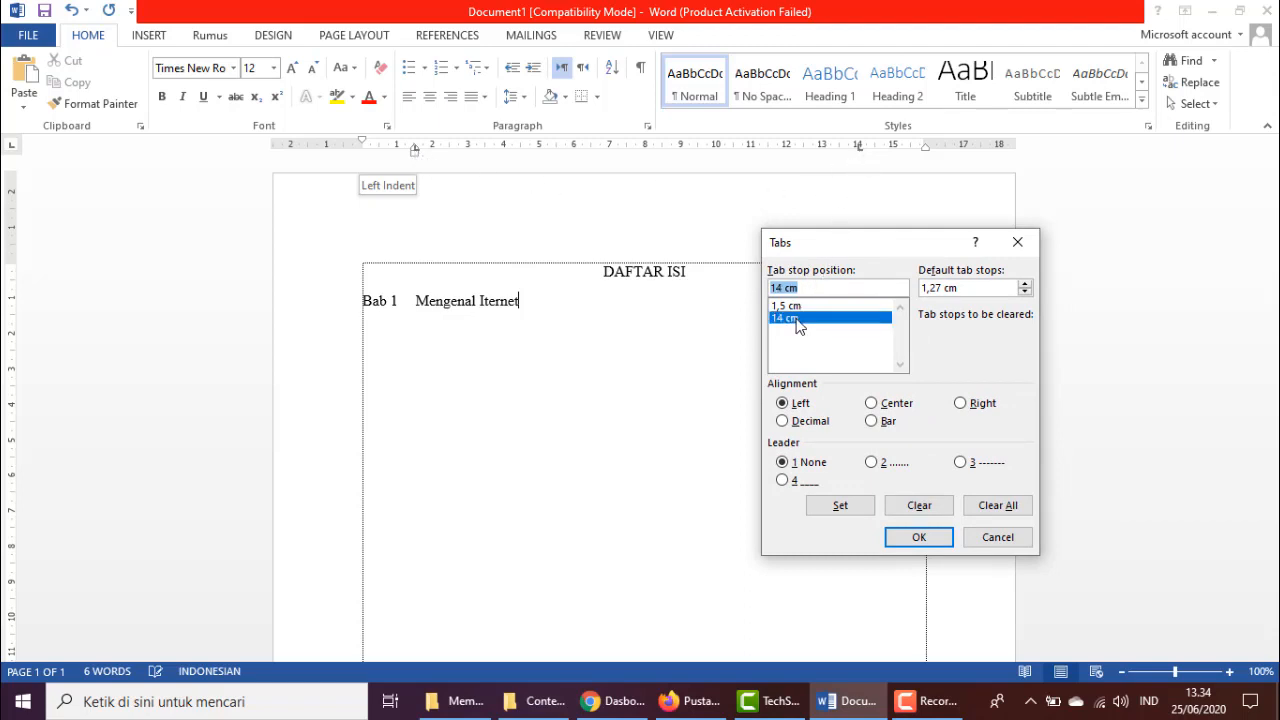
{"action": "left_click", "coordinate": [782, 403]}
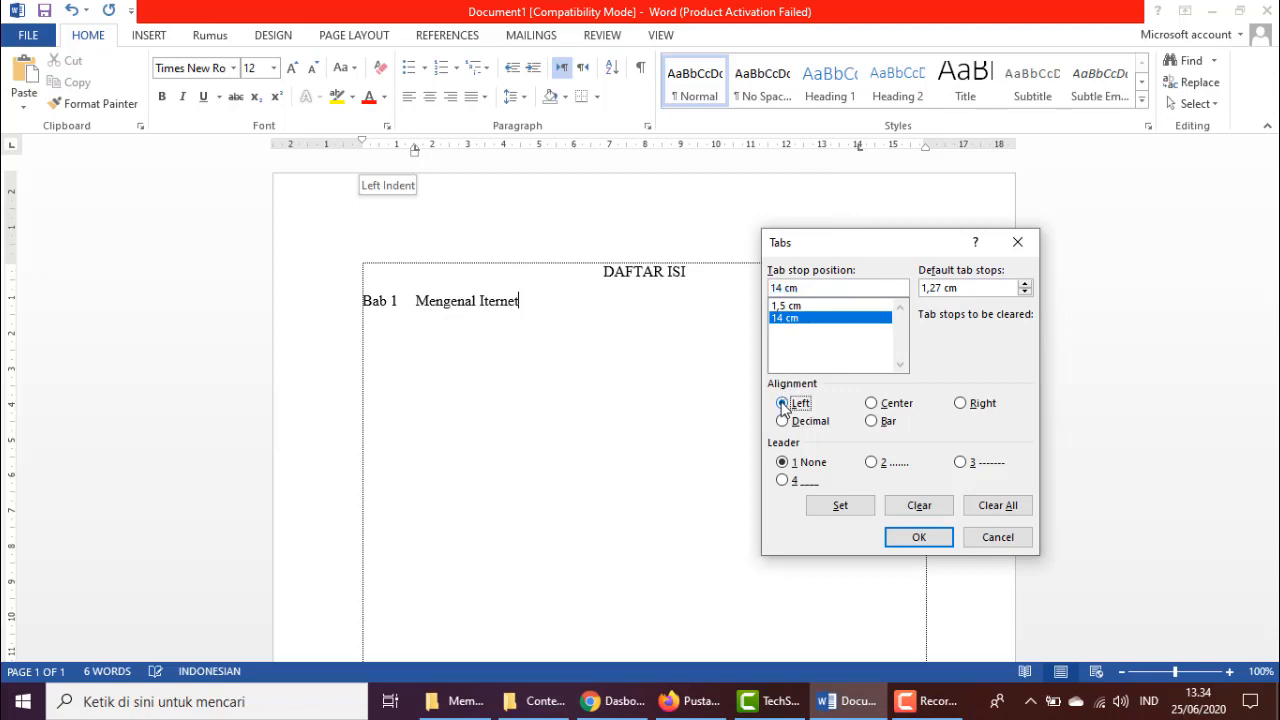
{"action": "left_click", "coordinate": [872, 463]}
{"action": "left_click", "coordinate": [847, 507]}
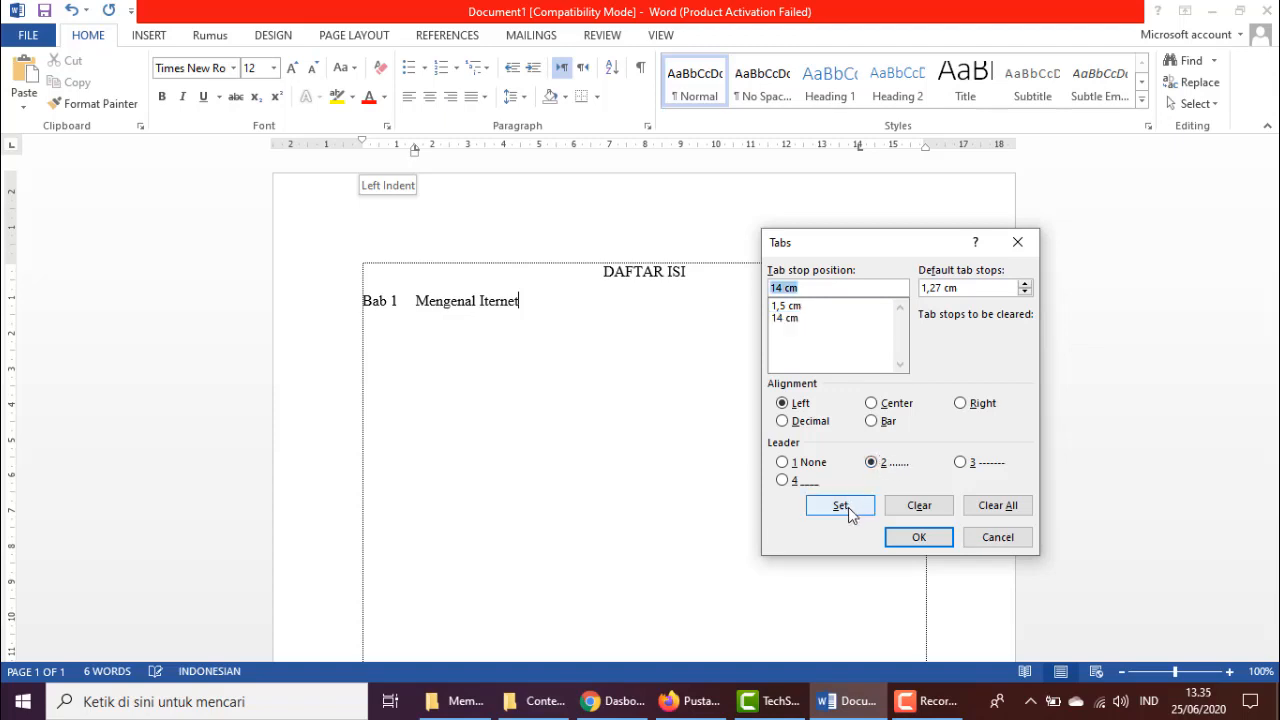
{"action": "left_click", "coordinate": [918, 538]}
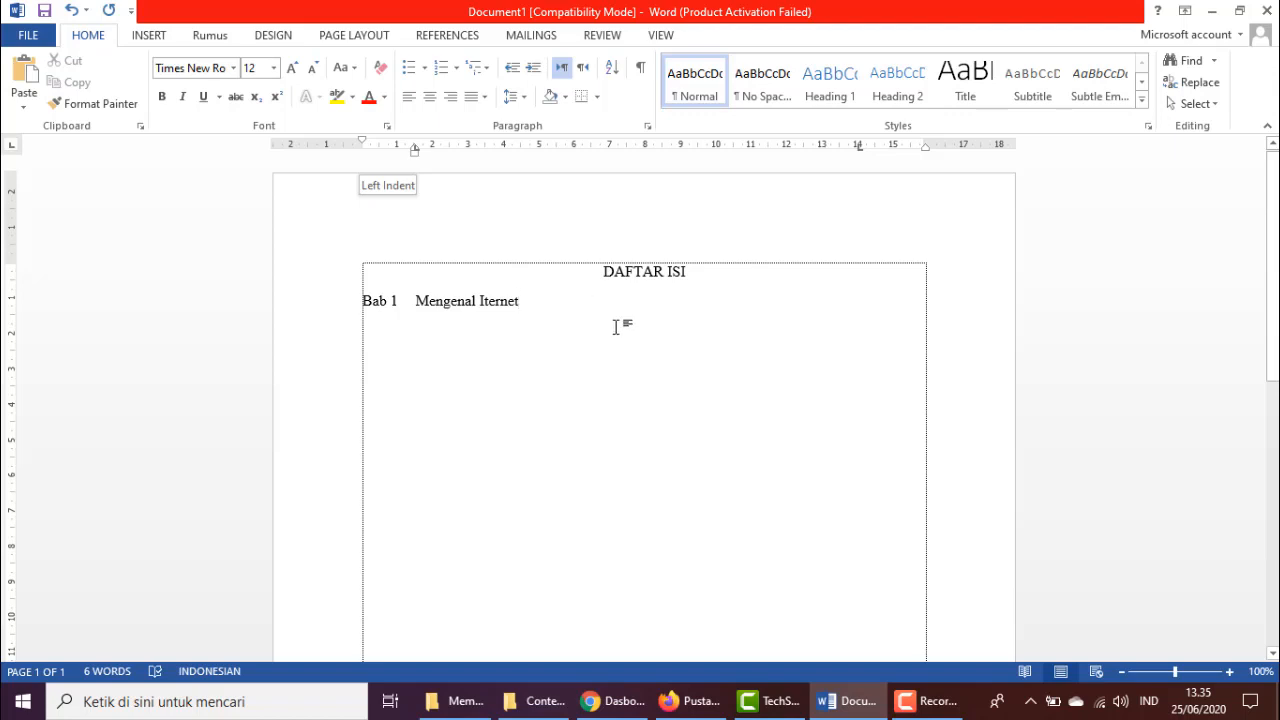
Insert a tab after "Mengenal Iternet" to generate the dot leader, and select the tab to check it.
{"action": "key", "text": "Tab"}
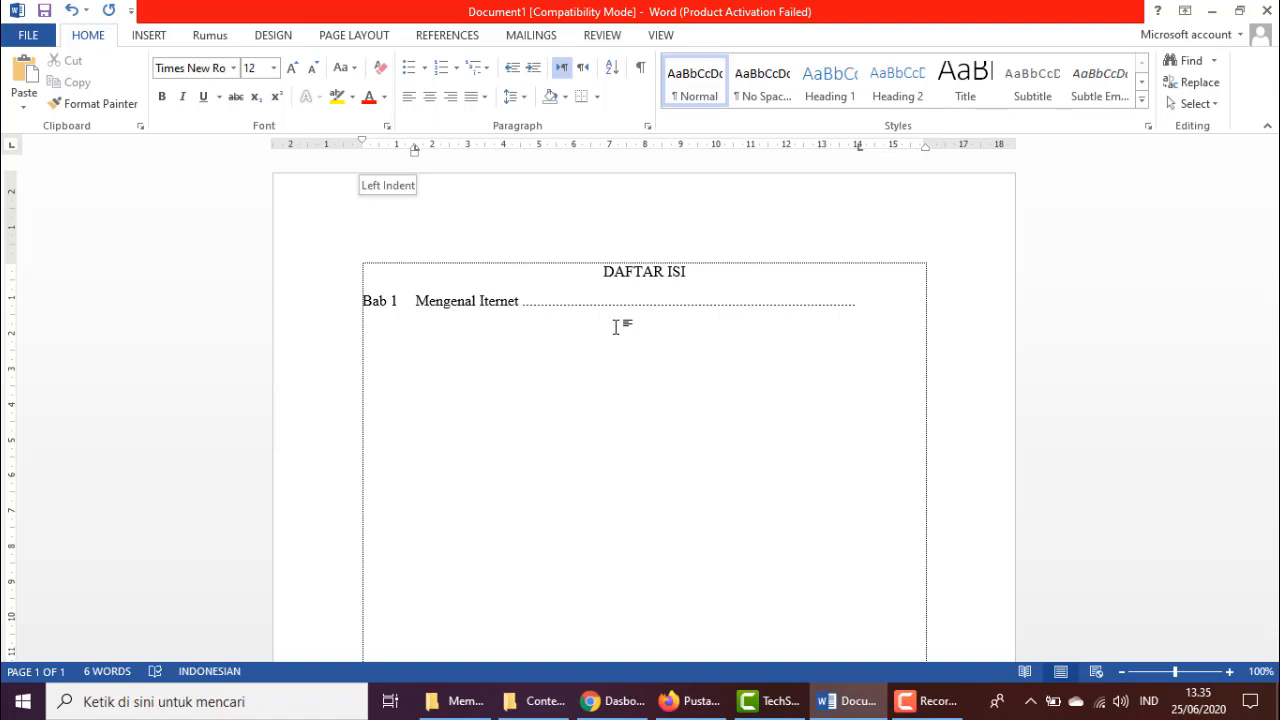
{"action": "double_click", "coordinate": [521, 301]}
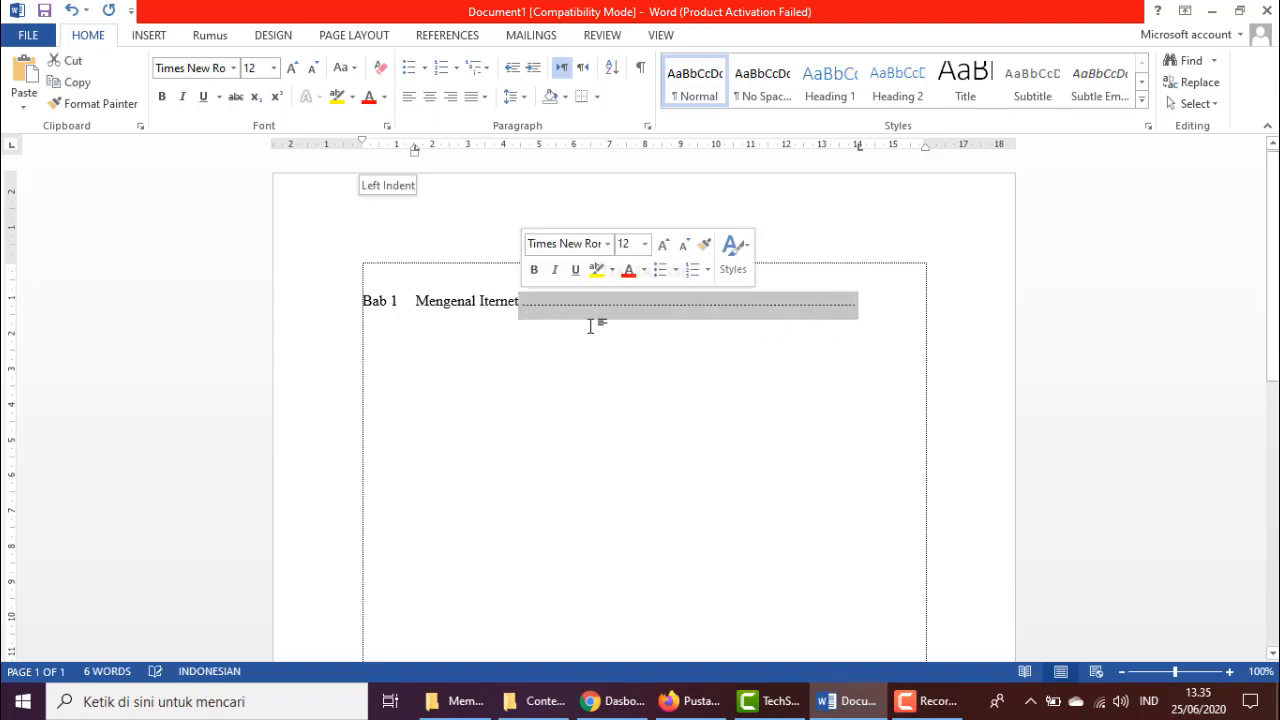
{"action": "left_click", "coordinate": [757, 364]}
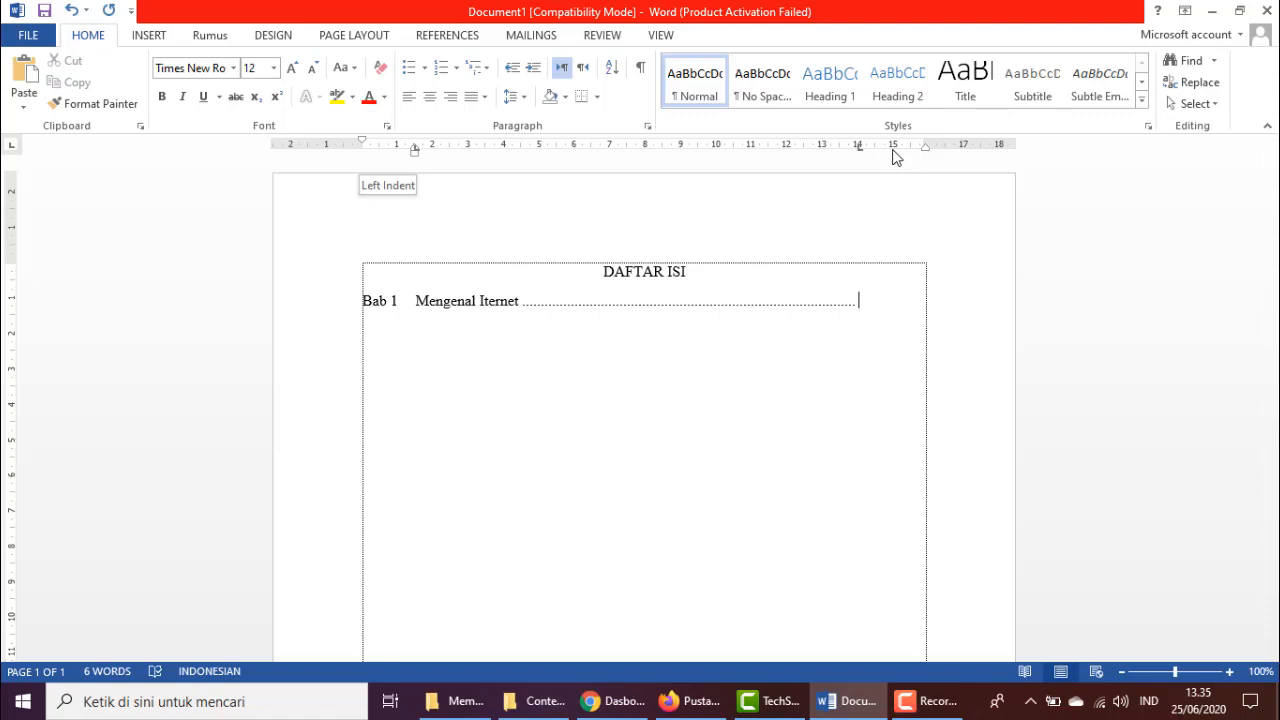
Switch the tab type to Right Tab and place a tab stop at 15 cm for the page numbers.
{"action": "left_click", "coordinate": [13, 151]}
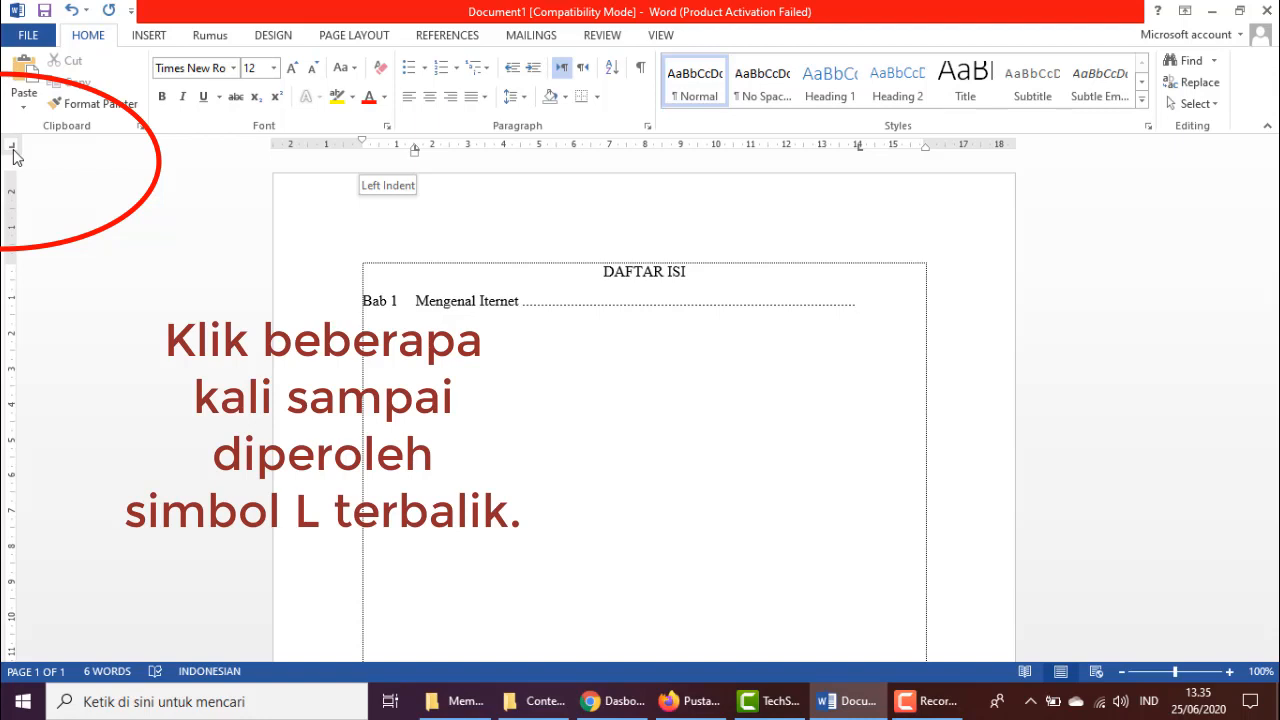
{"action": "left_click", "coordinate": [13, 151]}
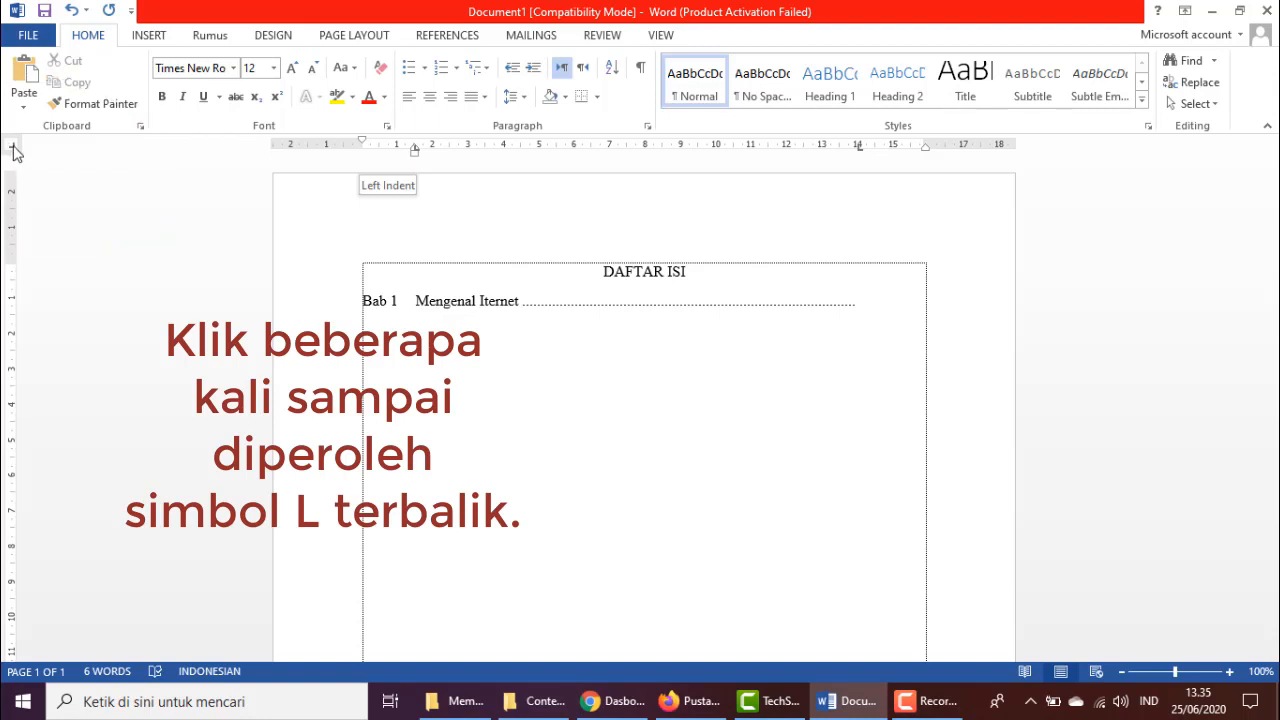
{"action": "left_click", "coordinate": [13, 151]}
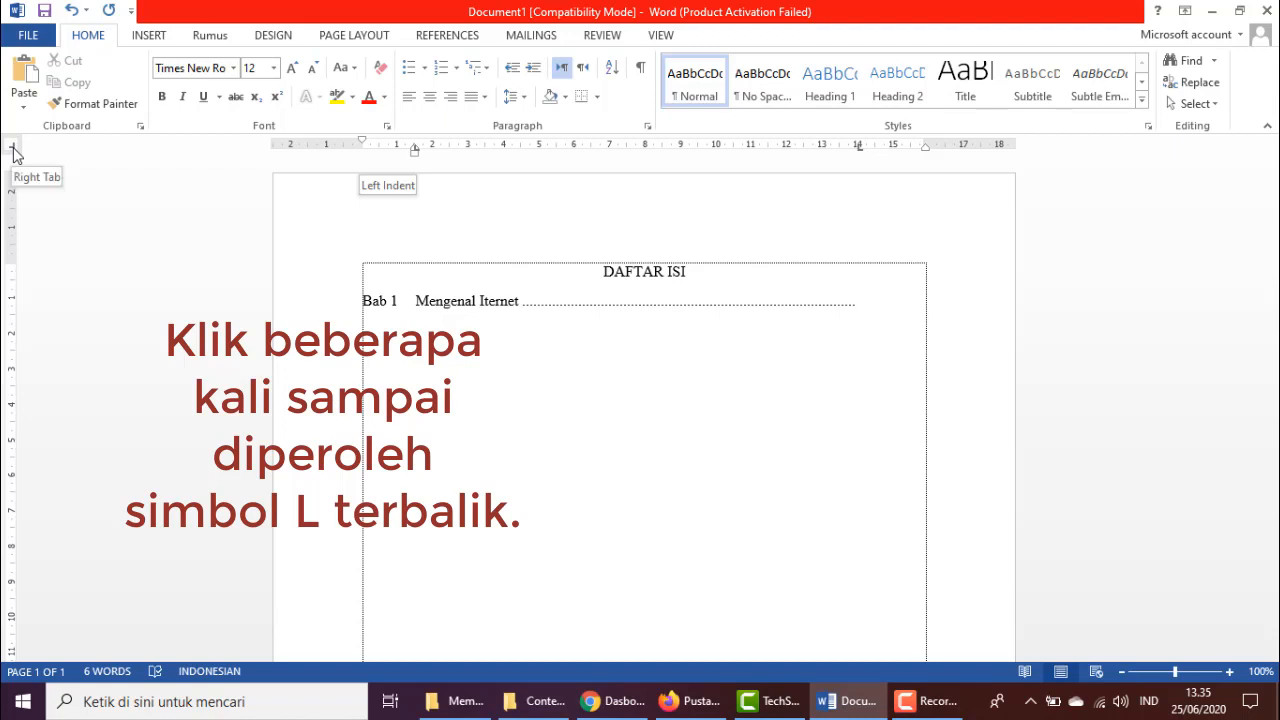
{"action": "left_click", "coordinate": [892, 149]}
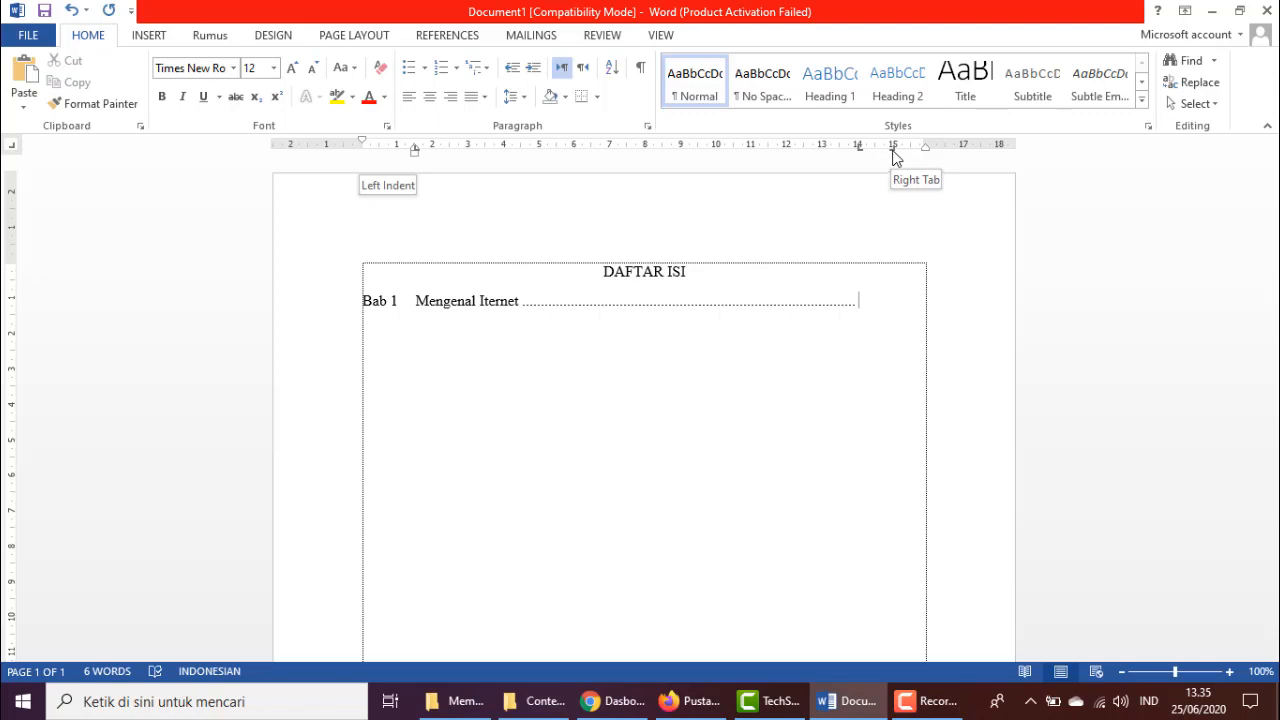
Set the 15 cm tab stop to right alignment with leader 1 None and apply the tab settings.
{"action": "double_click", "coordinate": [893, 149]}
{"action": "left_click", "coordinate": [812, 329]}
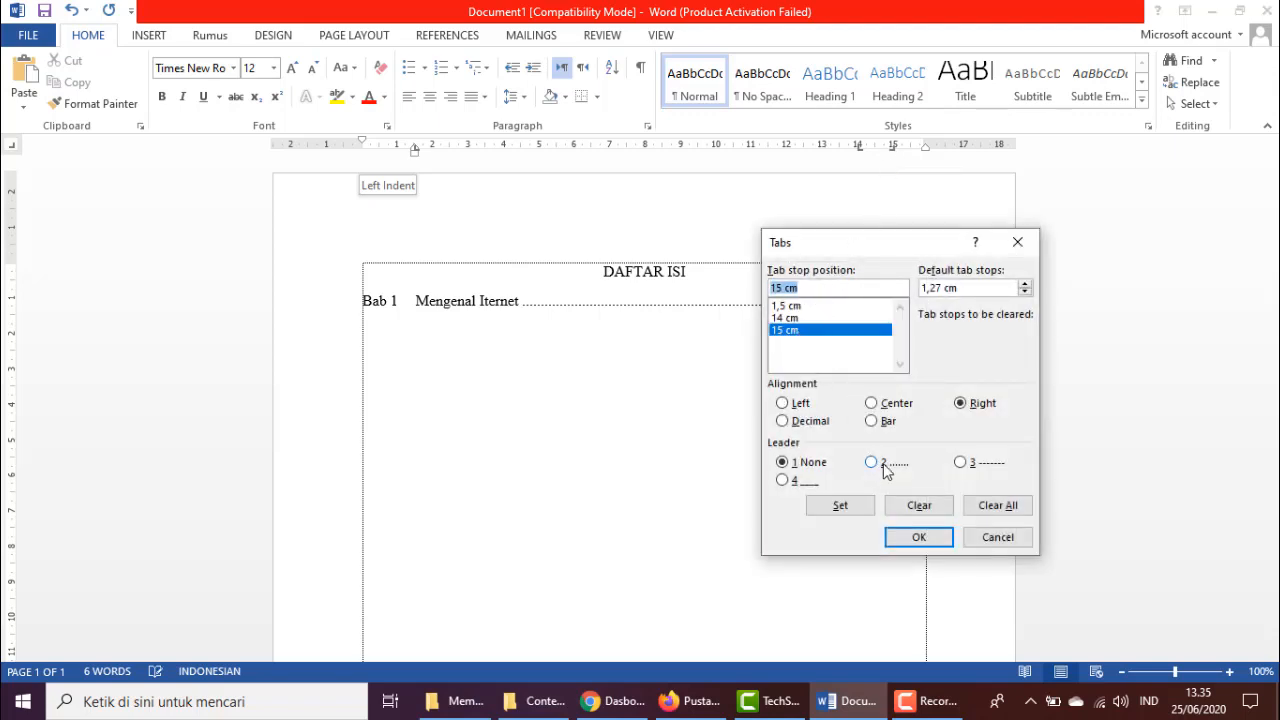
{"action": "left_click", "coordinate": [785, 464]}
{"action": "left_click_drag", "start_coordinate": [884, 255], "coordinate": [1049, 330]}
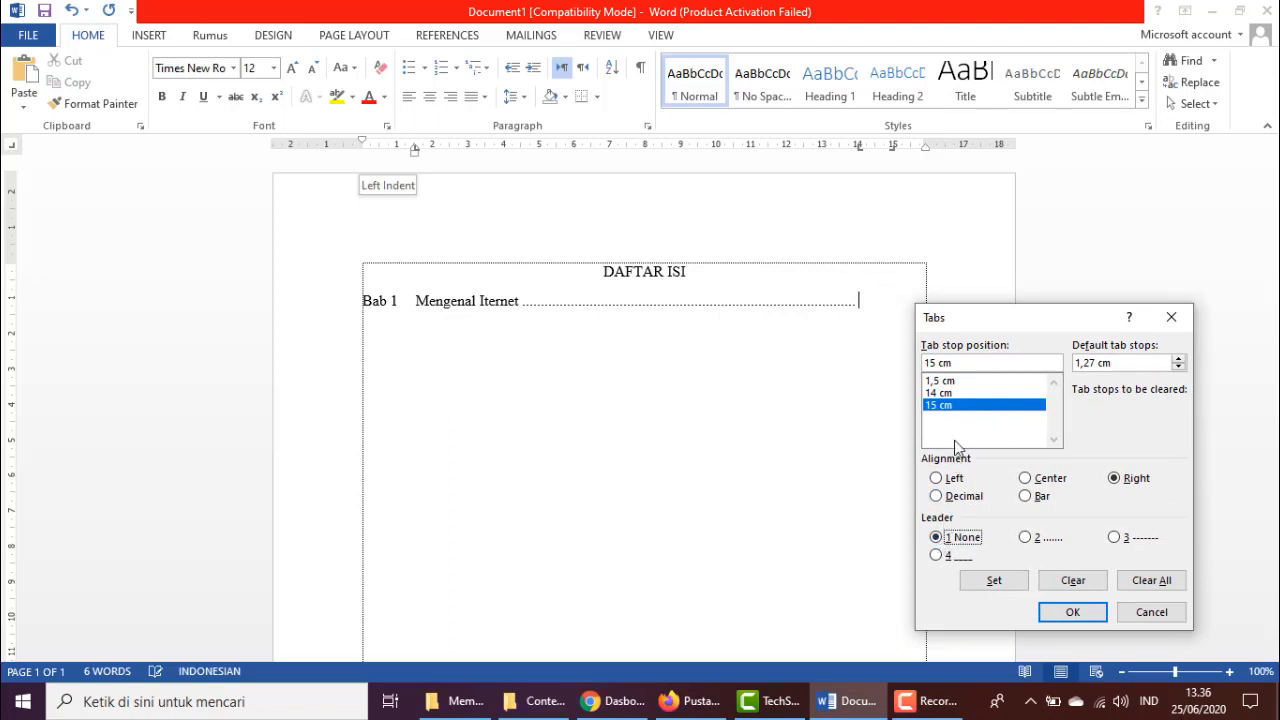
{"action": "left_click", "coordinate": [953, 407]}
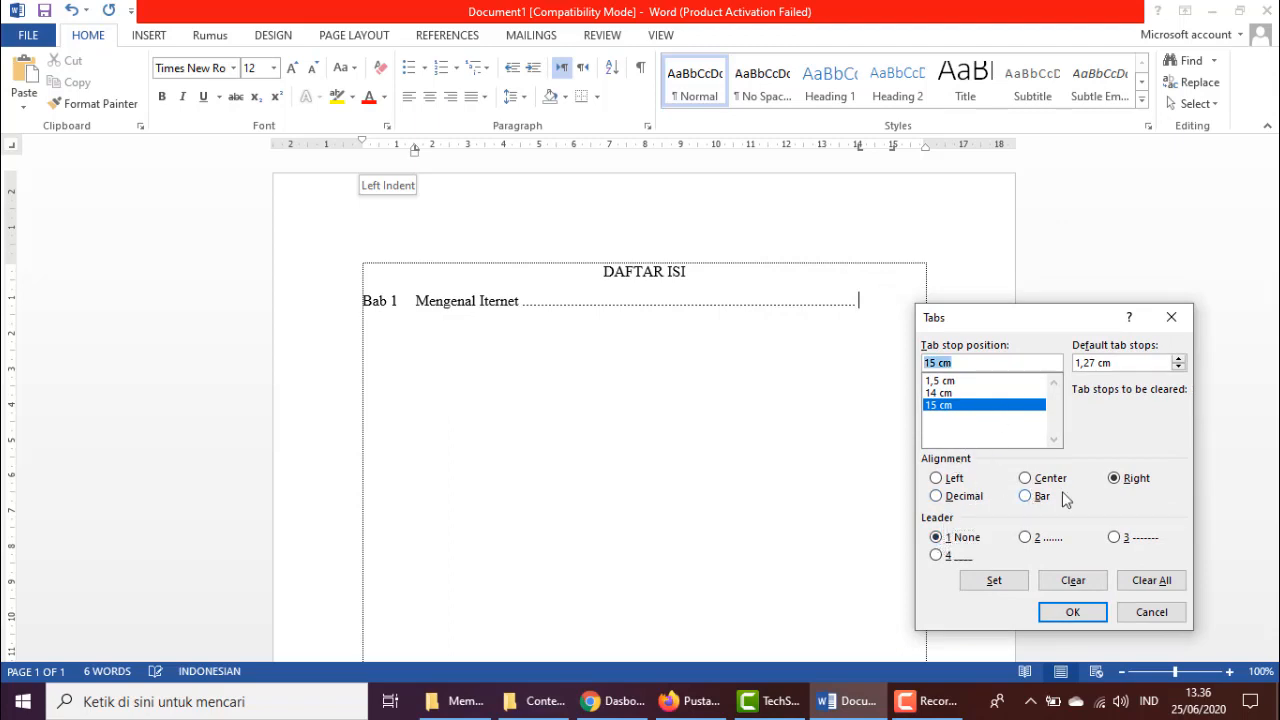
{"action": "left_click", "coordinate": [1118, 484]}
{"action": "left_click", "coordinate": [994, 583]}
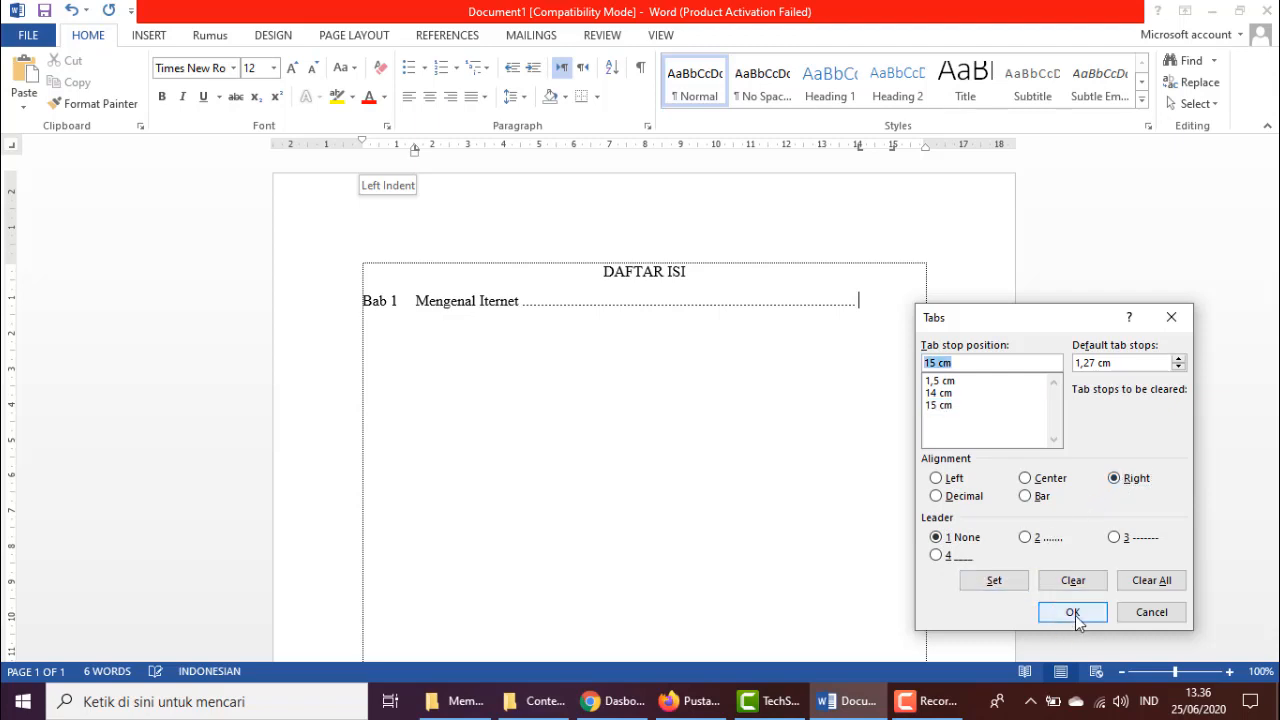
{"action": "left_click", "coordinate": [1053, 615]}
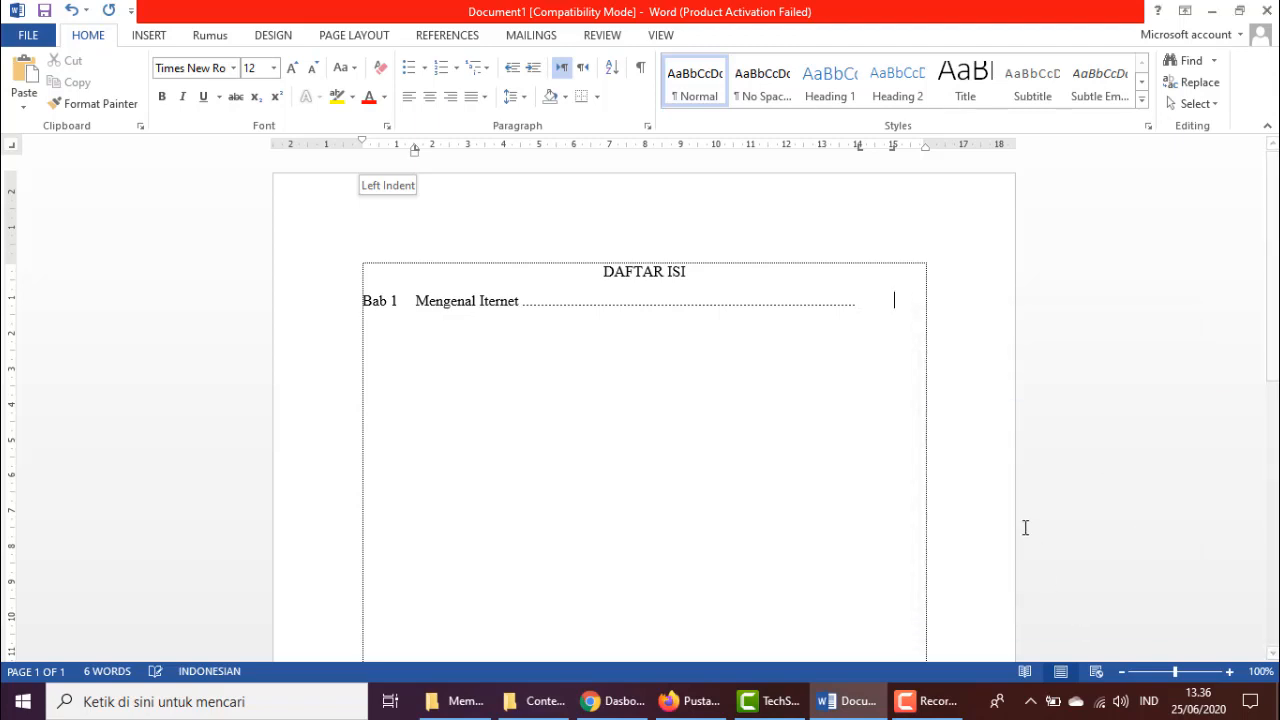
Enter page number 1 at the right tab stop and move the dot leader's tab stop to about 14.25 cm.
{"action": "type", "text": "1"}
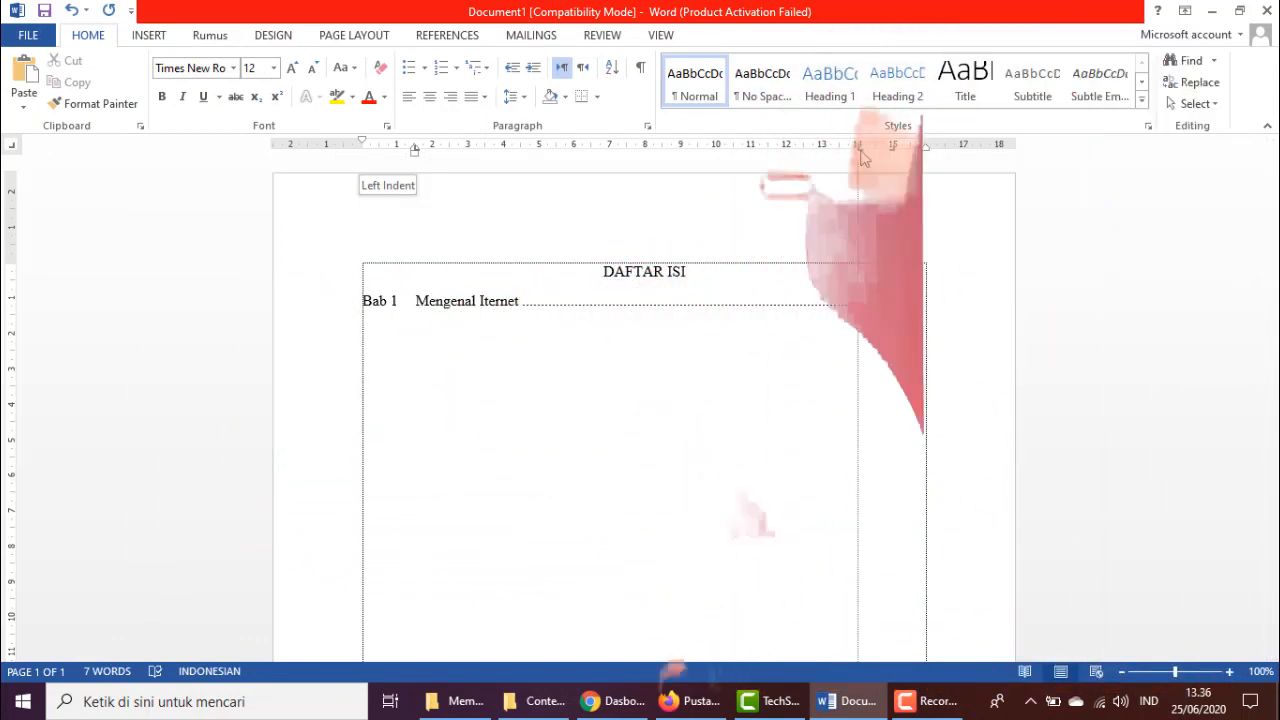
{"action": "left_click_drag", "start_coordinate": [862, 157], "coordinate": [876, 161]}
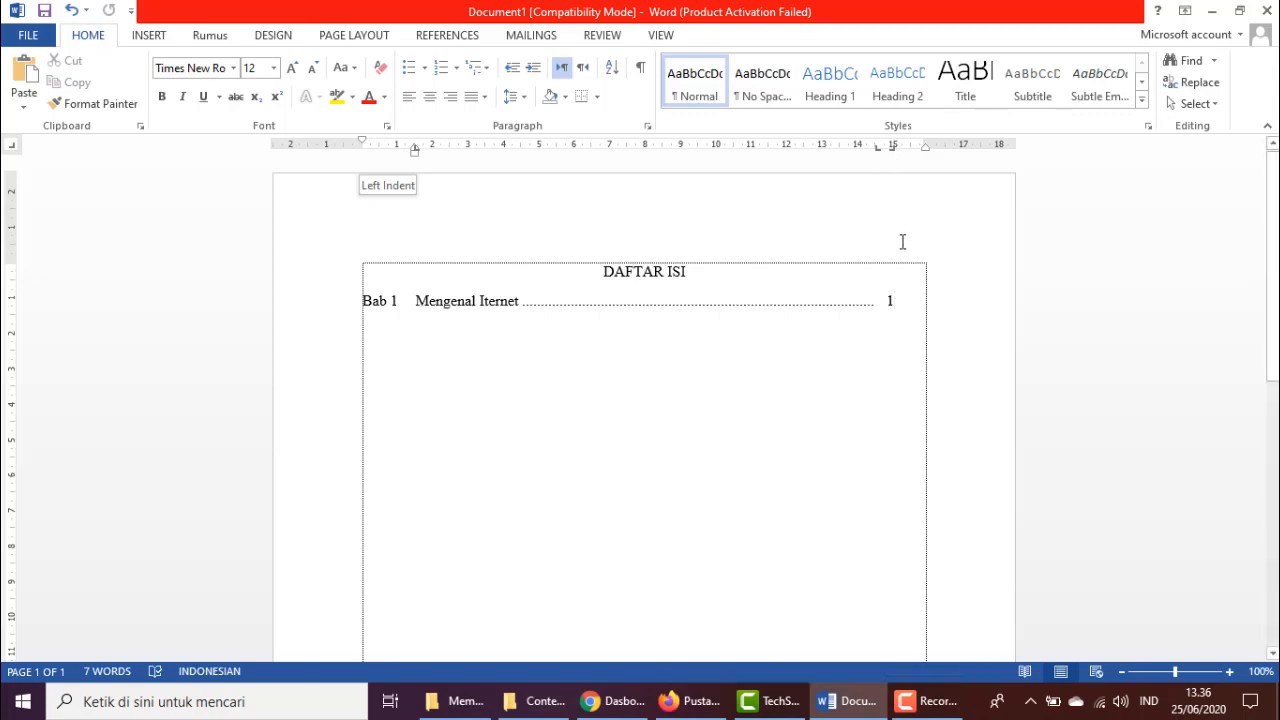
{"action": "left_click_drag", "start_coordinate": [879, 150], "coordinate": [868, 150]}
{"action": "left_click_drag", "start_coordinate": [367, 302], "coordinate": [891, 302]}
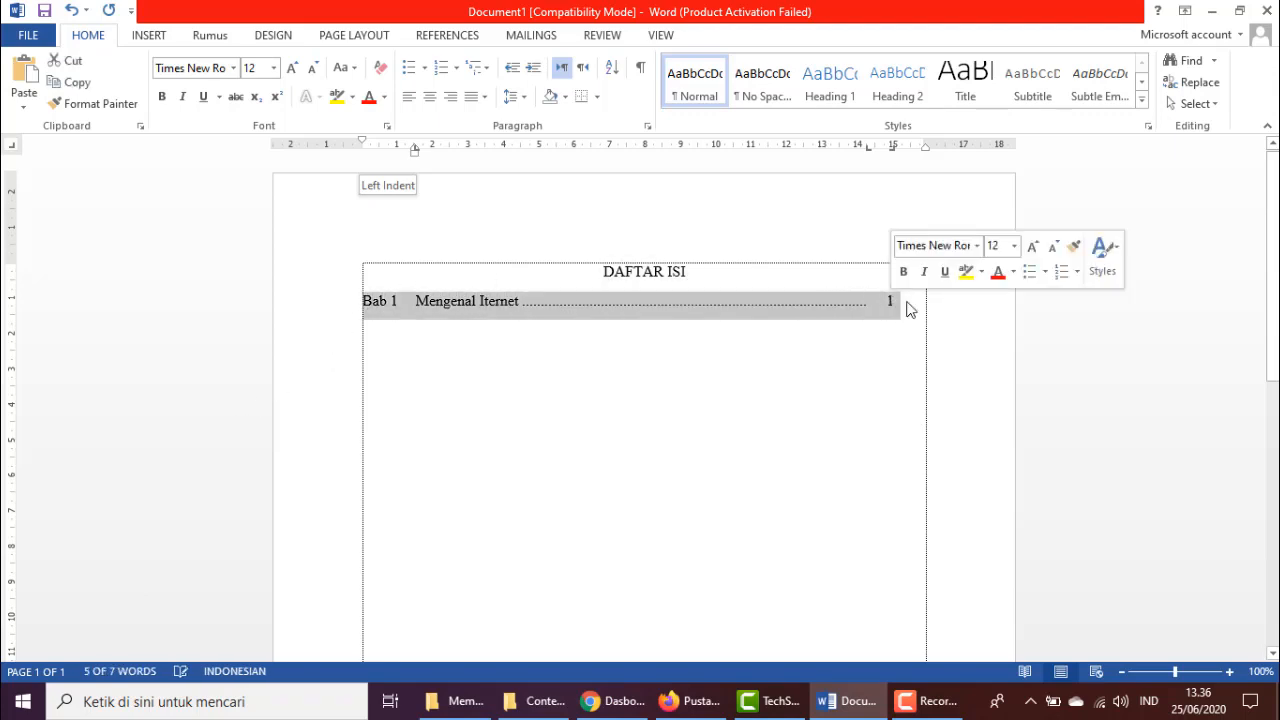
{"action": "left_click", "coordinate": [939, 290]}
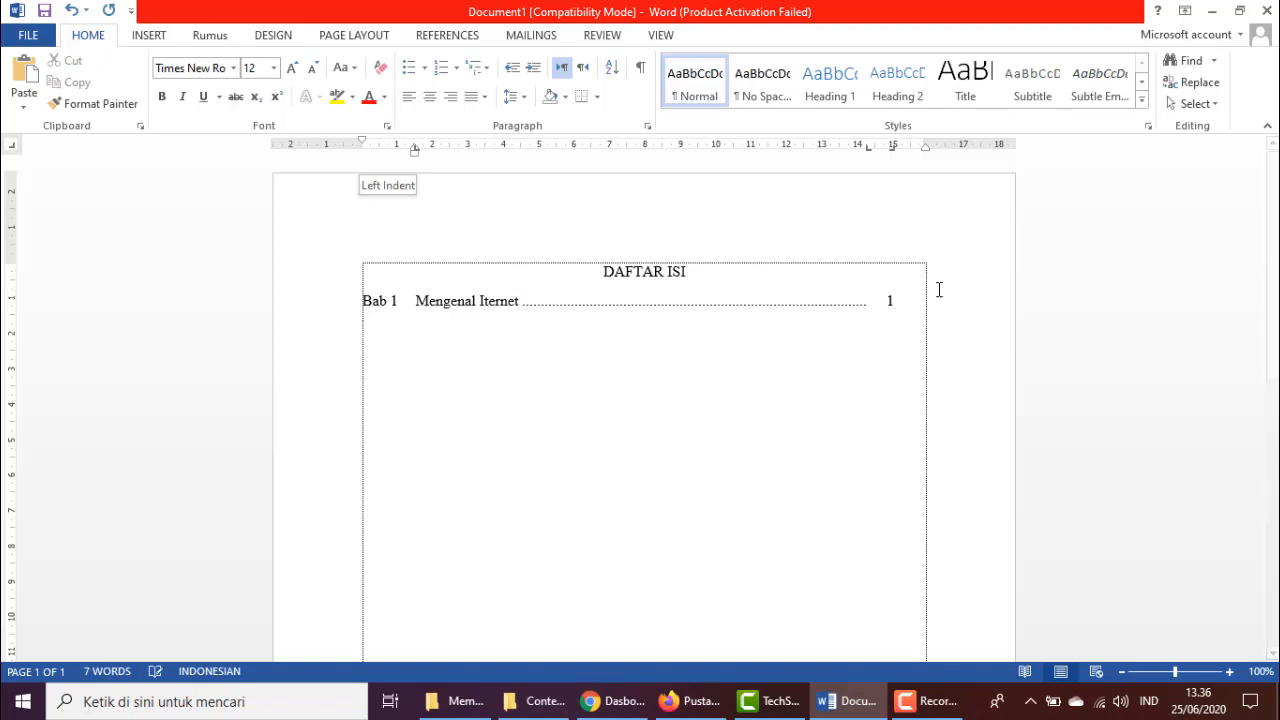
Add a "Bab 2" line with the tabbed title "Komponen Internet", a dot leader and page number 25.
{"action": "key", "text": "Return"}
{"action": "type", "text": "Bab 2"}
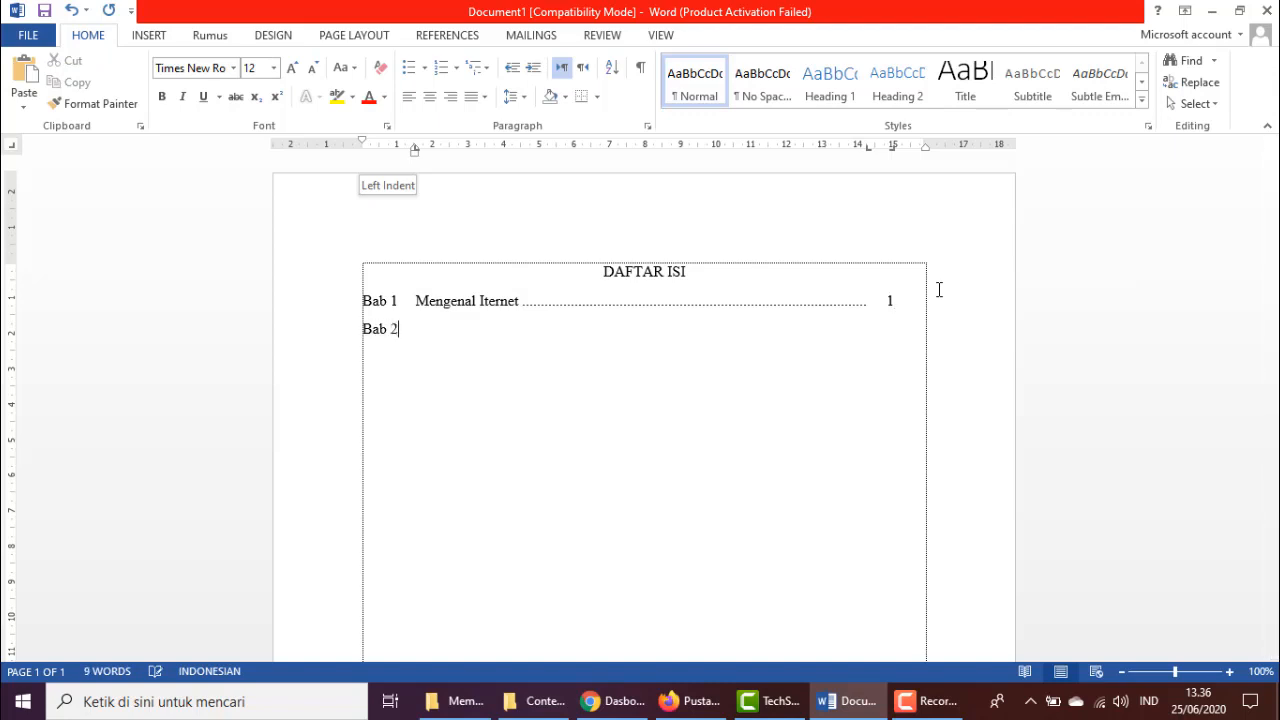
{"action": "key", "text": "Tab"}
{"action": "type", "text": "Komponen"}
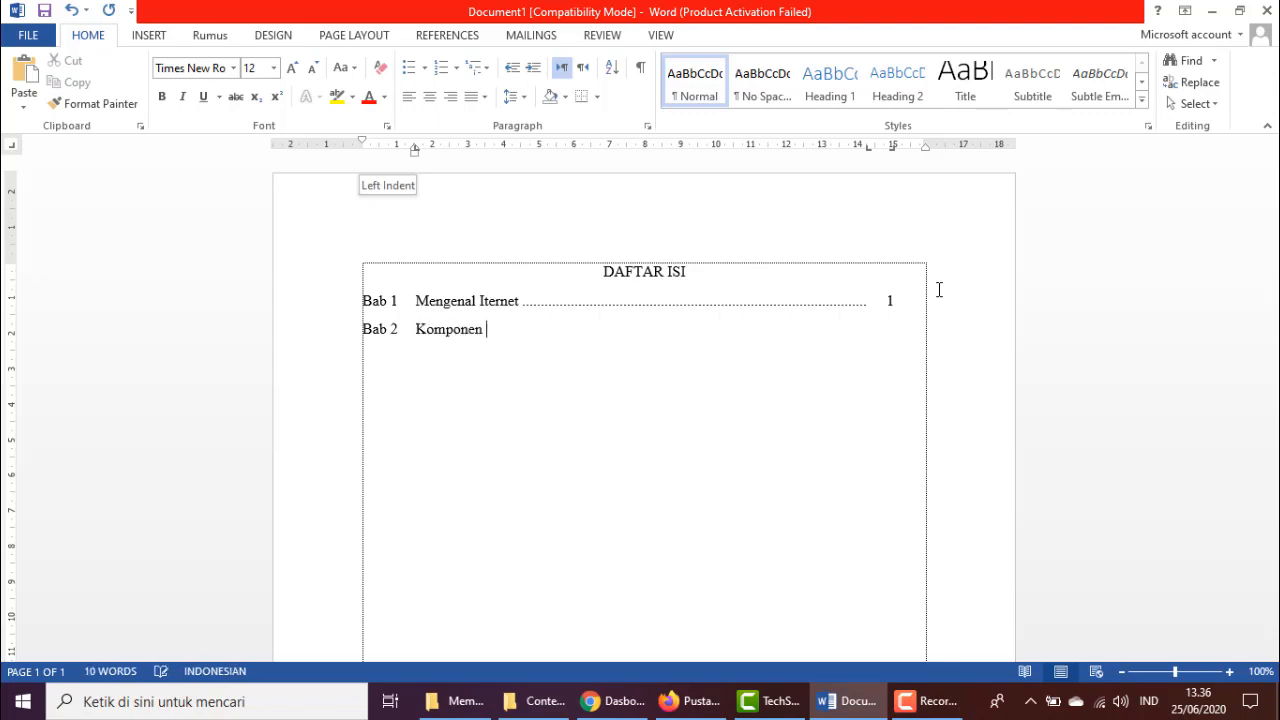
{"action": "type", "text": " Internet"}
{"action": "key", "text": "Tab"}
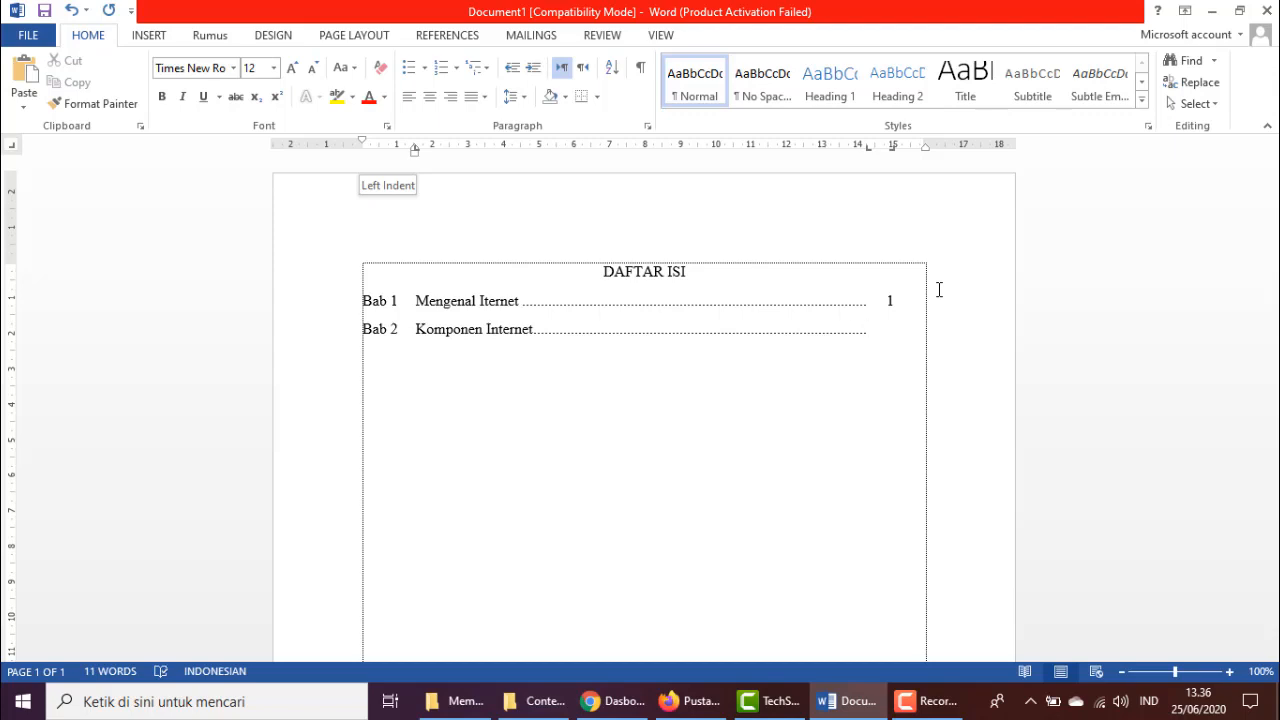
{"action": "key", "text": "Tab"}
{"action": "type", "text": "25"}
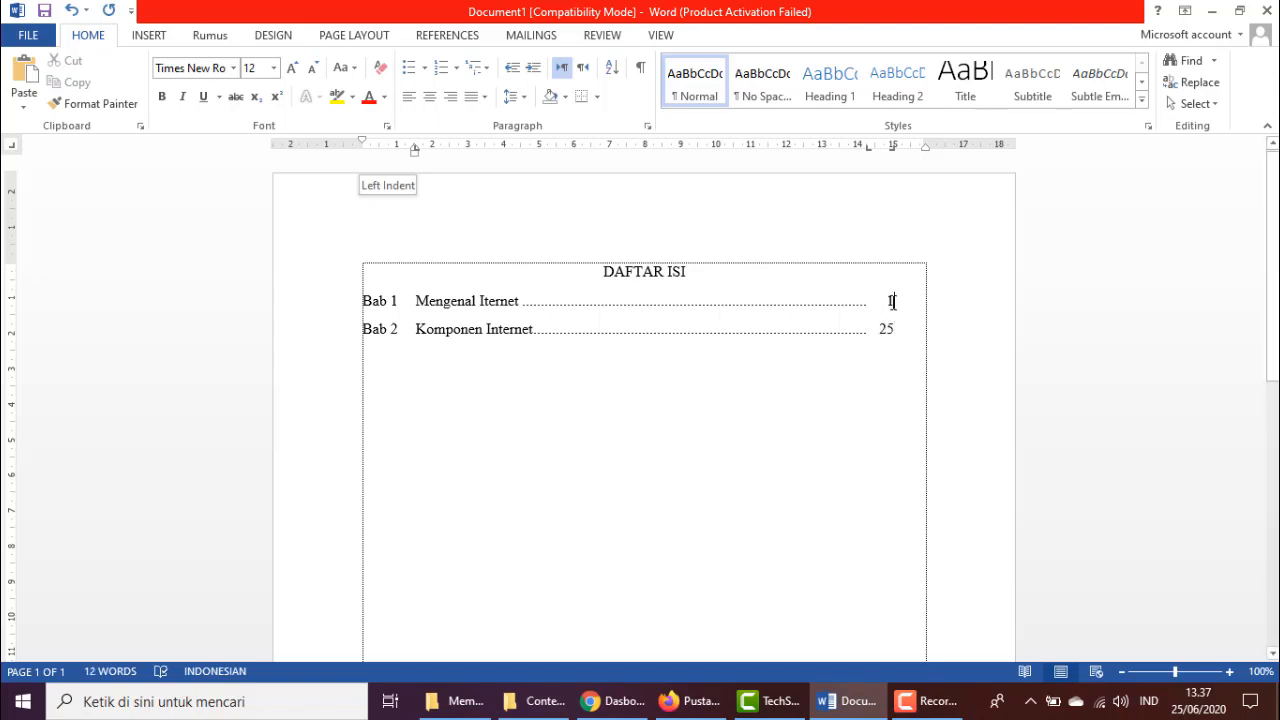
{"action": "left_click", "coordinate": [893, 301]}
Add a "Bab 3" line with the tabbed title "Cara Kerja Internet", a dot leader and page number 335.
{"action": "left_click", "coordinate": [896, 327]}
{"action": "key", "text": "Return"}
{"action": "type", "text": "Bab "}
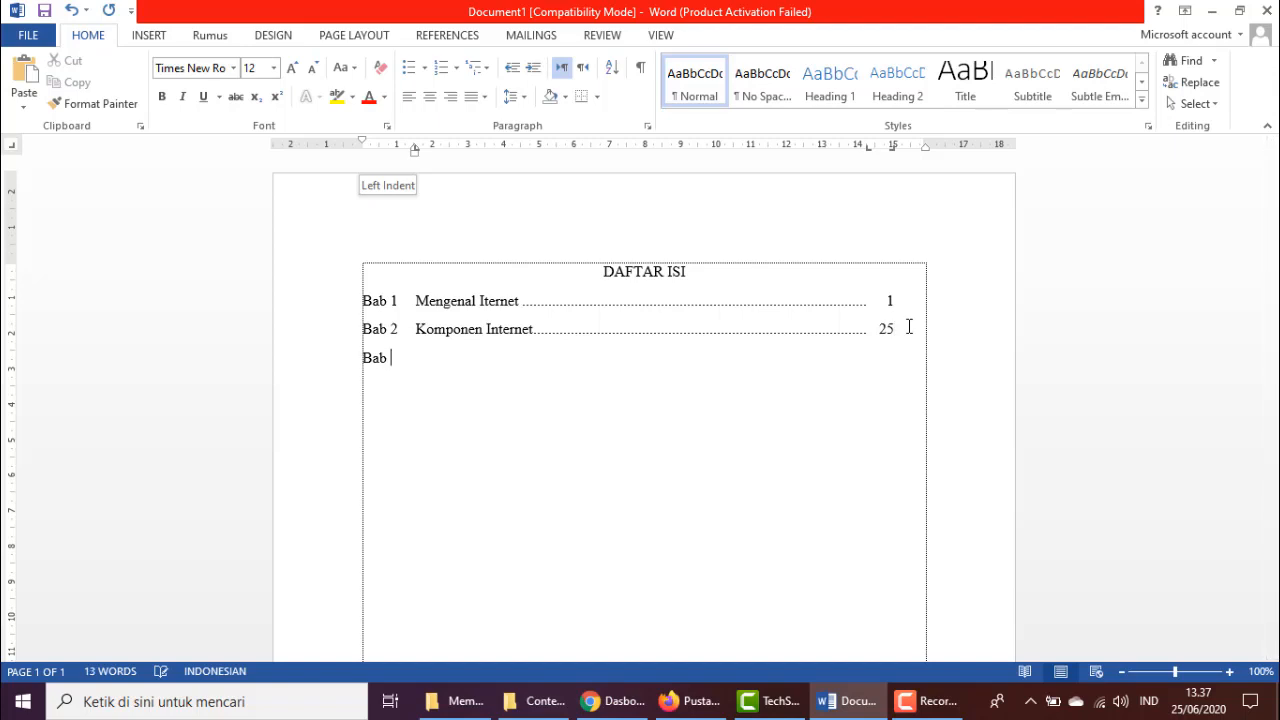
{"action": "type", "text": "3"}
{"action": "key", "text": "Tab"}
{"action": "type", "text": "Cara Kerja Internet"}
{"action": "key", "text": "Tab"}
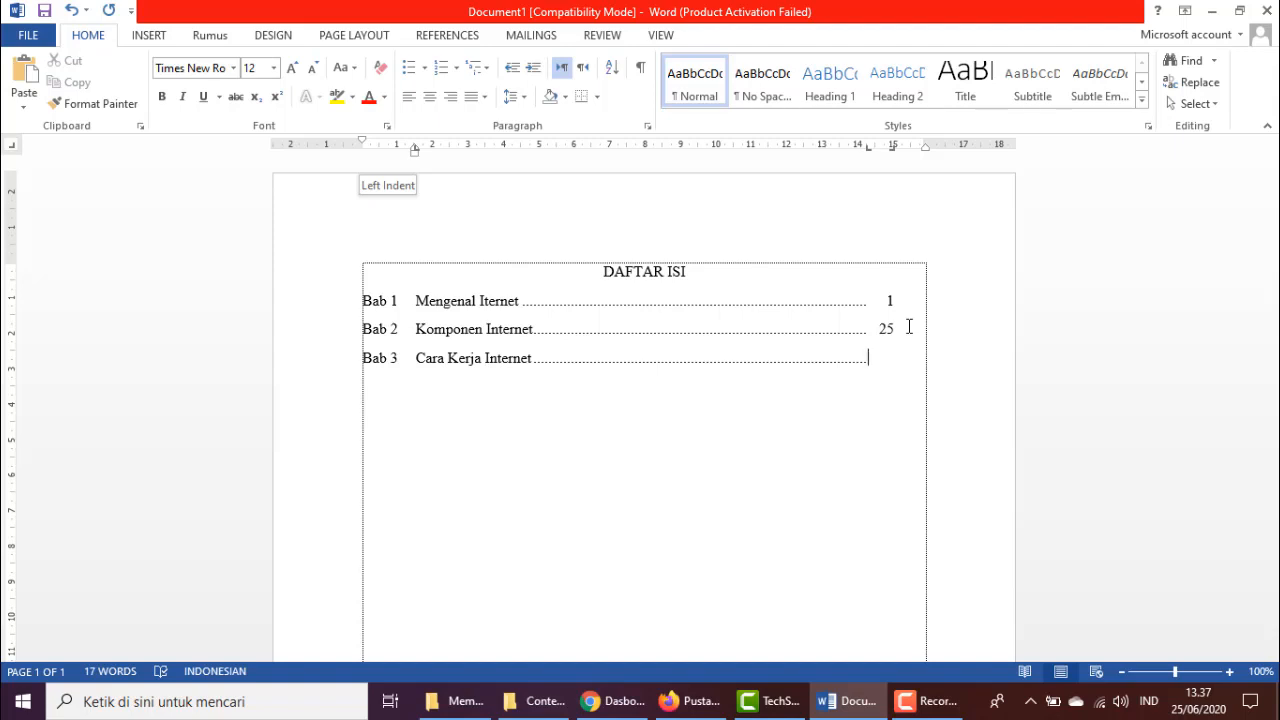
{"action": "key", "text": "Tab"}
{"action": "type", "text": "335"}
{"action": "double_click", "coordinate": [884, 358]}
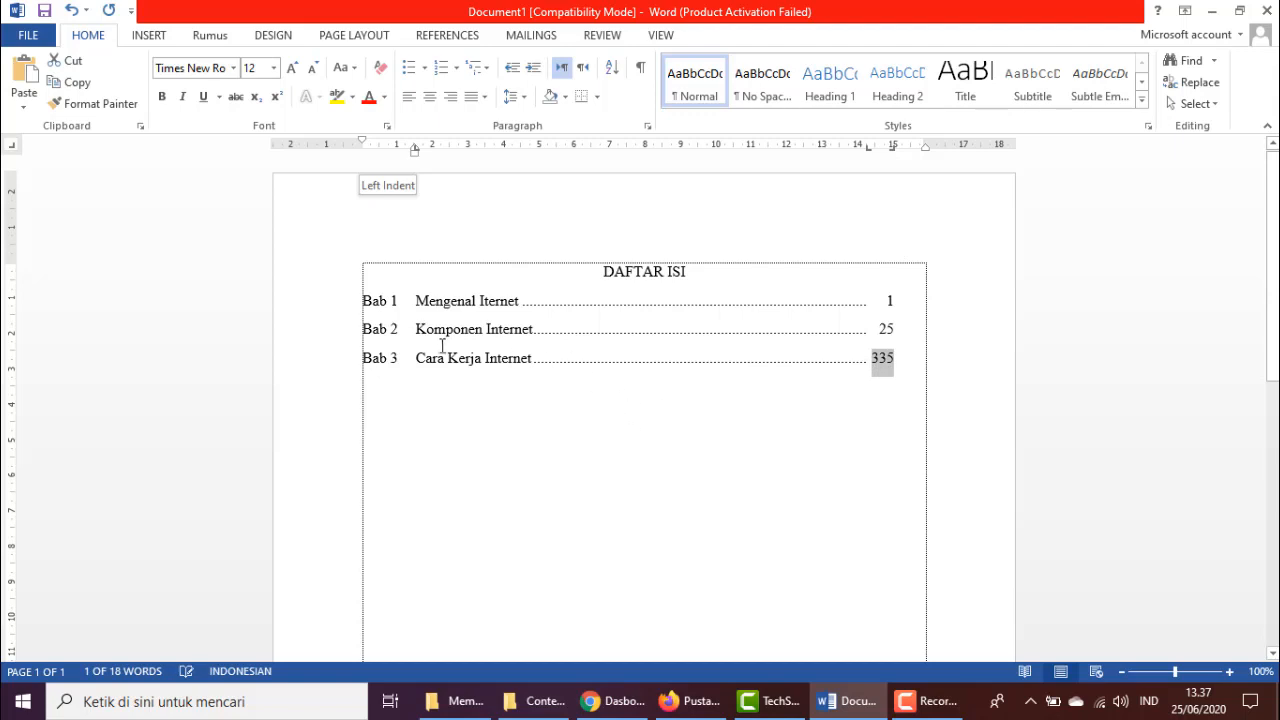
{"action": "left_click", "coordinate": [403, 318]}
{"action": "left_click_drag", "start_coordinate": [363, 300], "coordinate": [900, 362]}
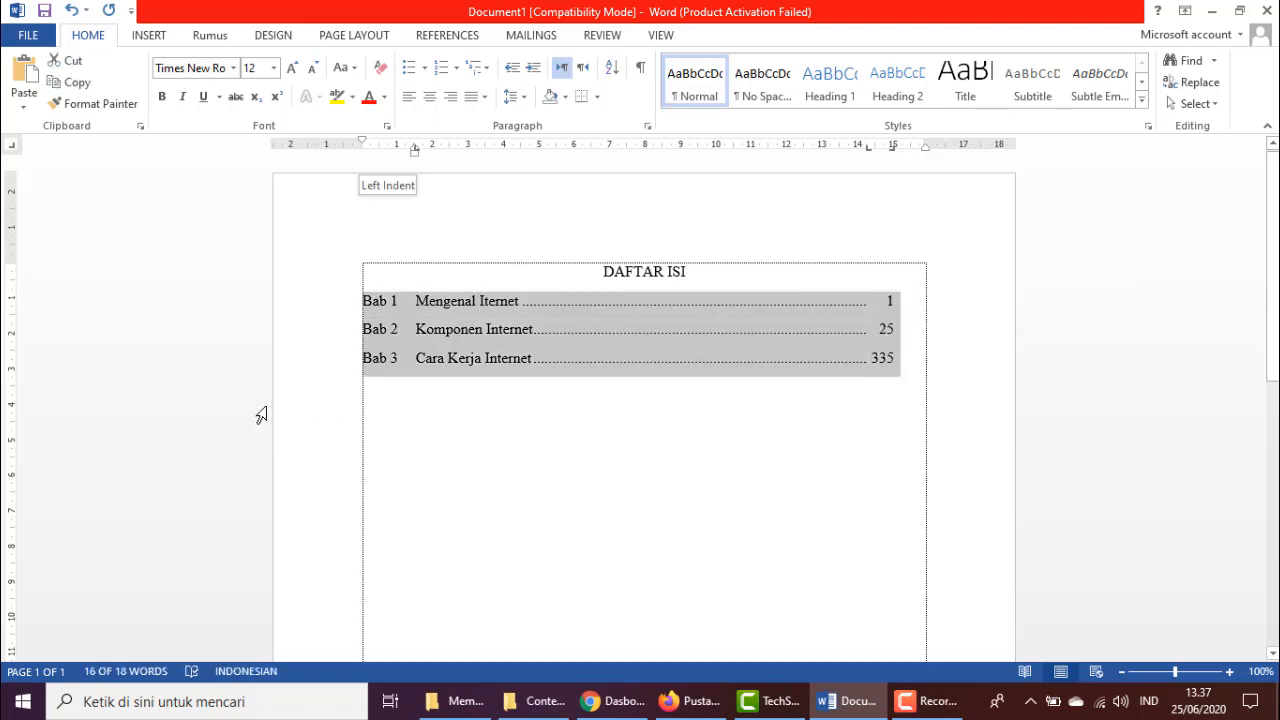
{"action": "left_click", "coordinate": [366, 304]}
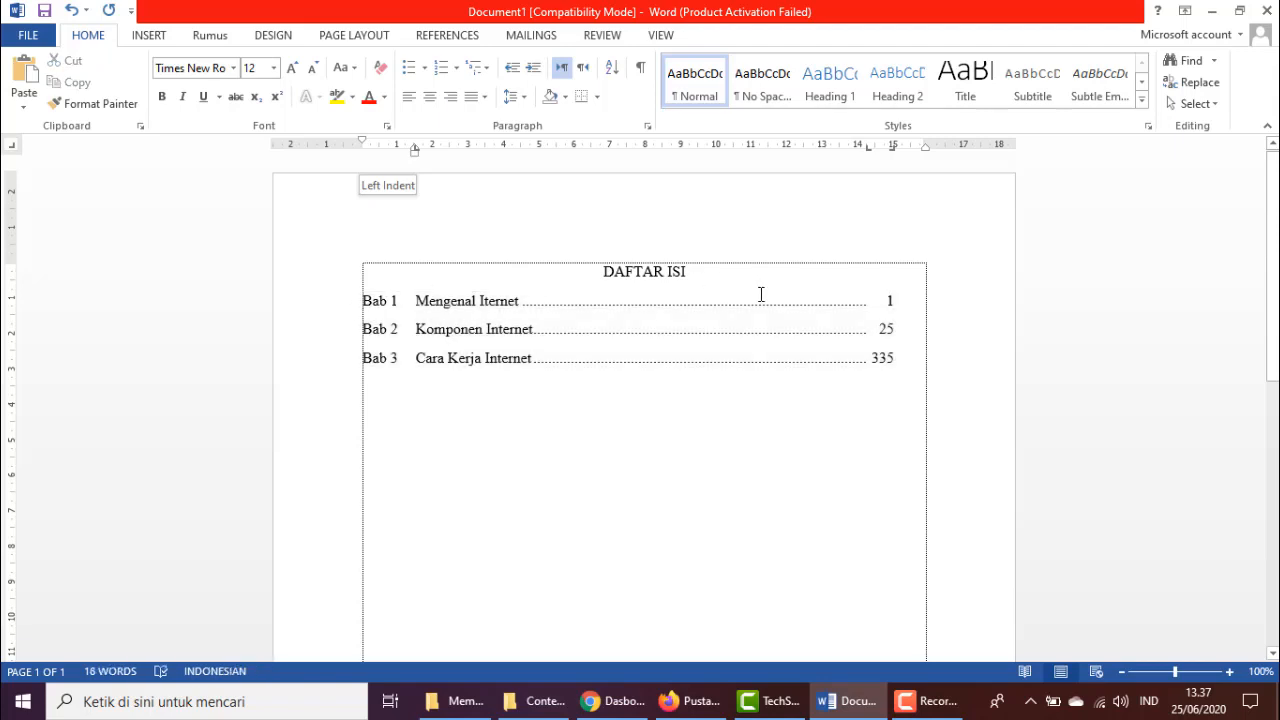
Insert a line below the Bab 1 entry with a first-line indent of about 1.5 cm and a hanging indent at about 2.25 cm.
{"action": "left_click", "coordinate": [896, 300]}
{"action": "key", "text": "Return"}
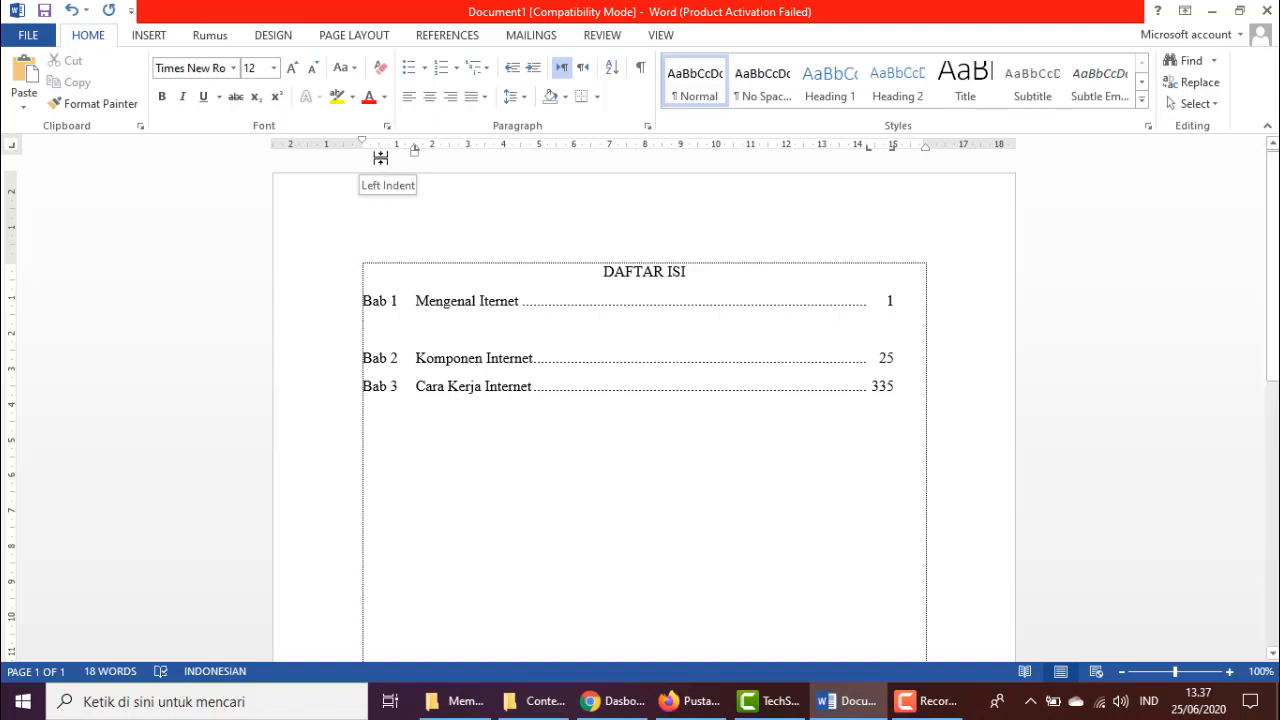
{"action": "left_click_drag", "start_coordinate": [418, 153], "coordinate": [449, 158]}
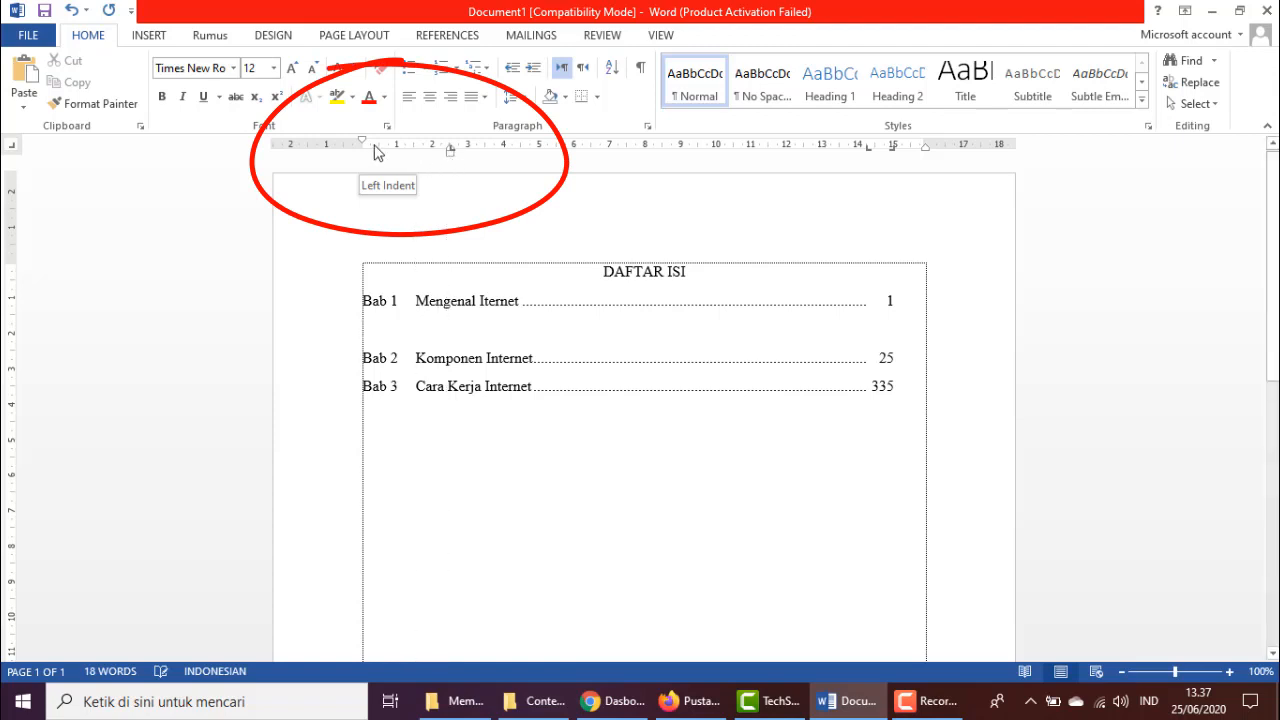
{"action": "left_click_drag", "start_coordinate": [364, 146], "coordinate": [417, 152]}
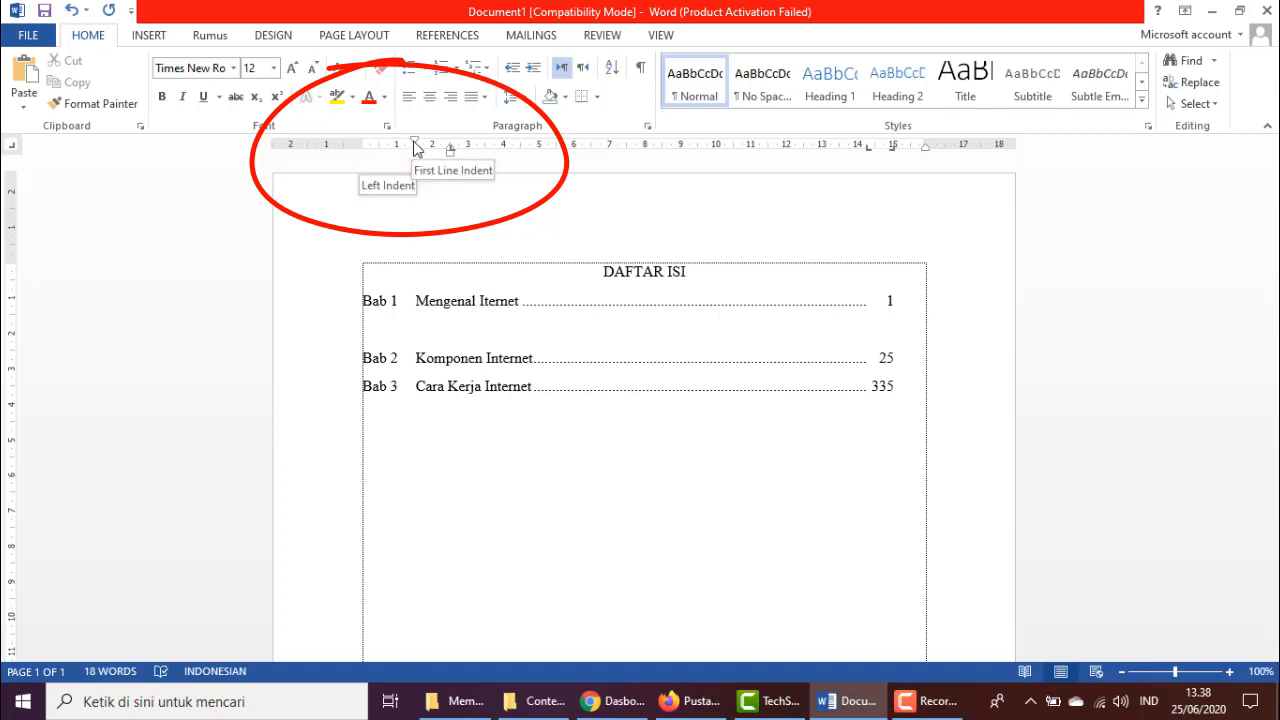
{"action": "left_click_drag", "start_coordinate": [415, 140], "coordinate": [420, 142]}
{"action": "left_click_drag", "start_coordinate": [450, 149], "coordinate": [432, 149]}
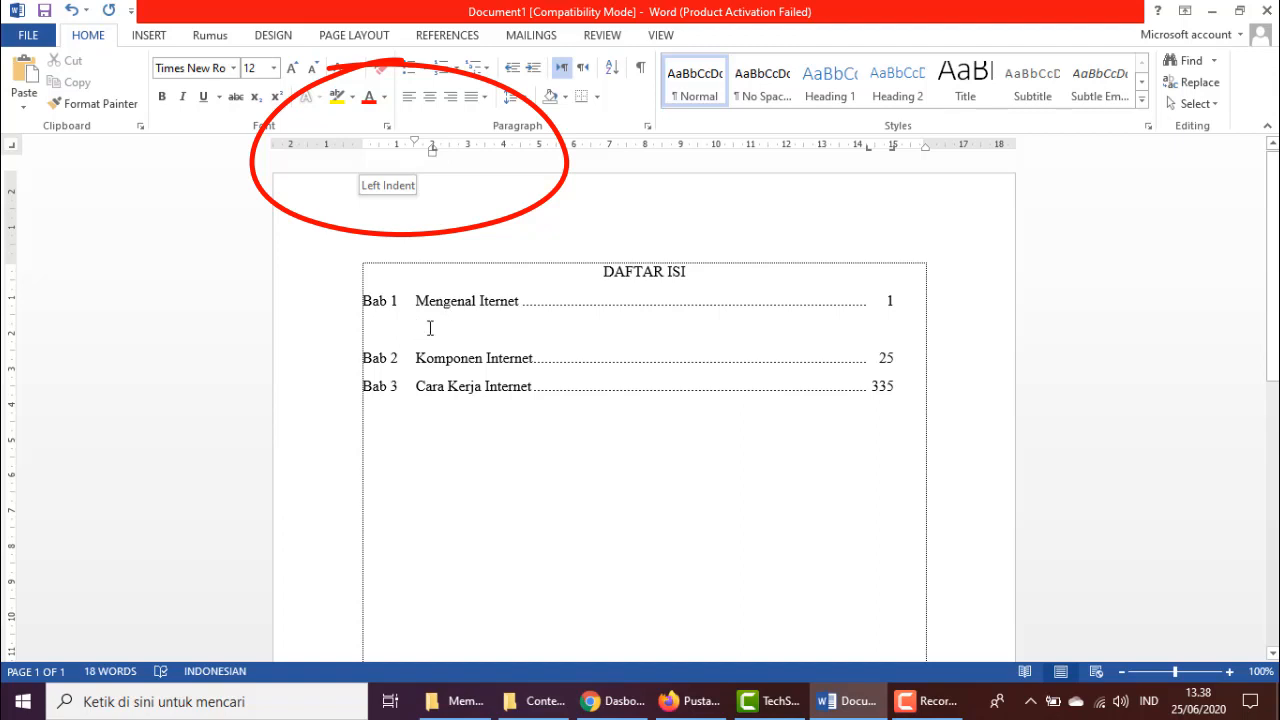
{"action": "left_click_drag", "start_coordinate": [431, 152], "coordinate": [440, 150]}
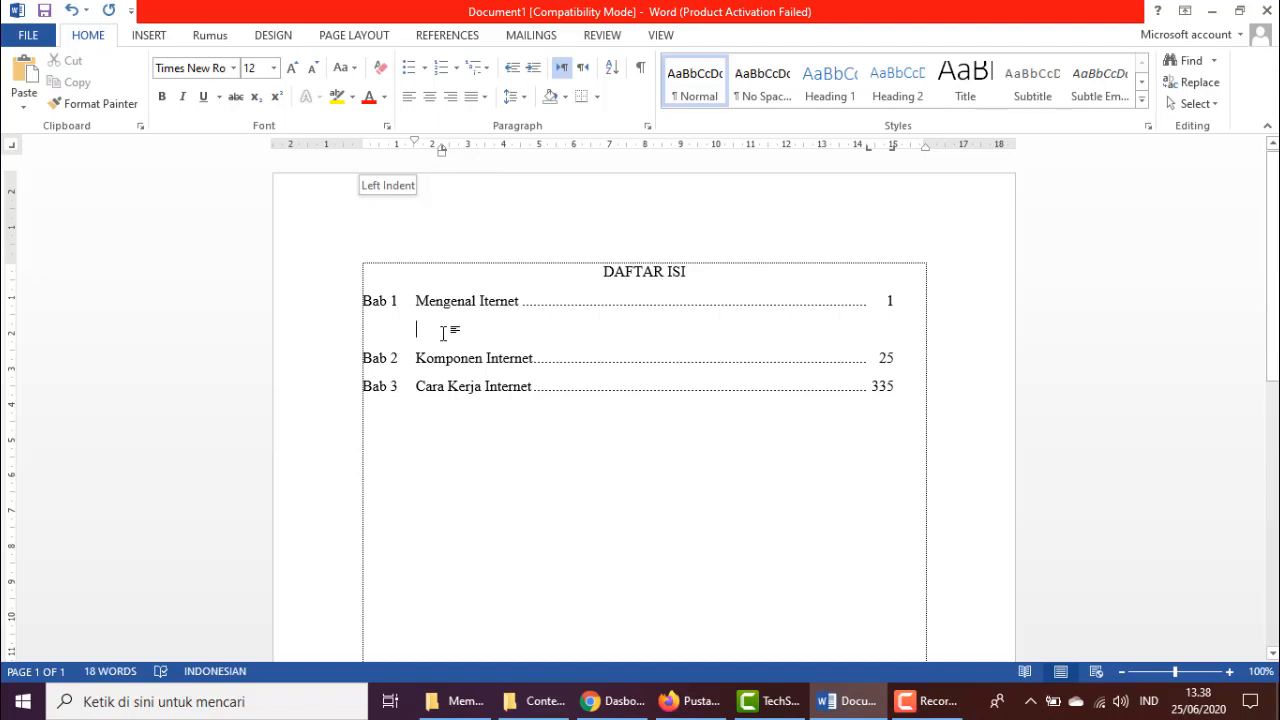
Add sub-entry 1.1 "Latar Belakang Munculnya Internet" with a dot leader and page number 1, followed by a new line.
{"action": "type", "text": ".1"}
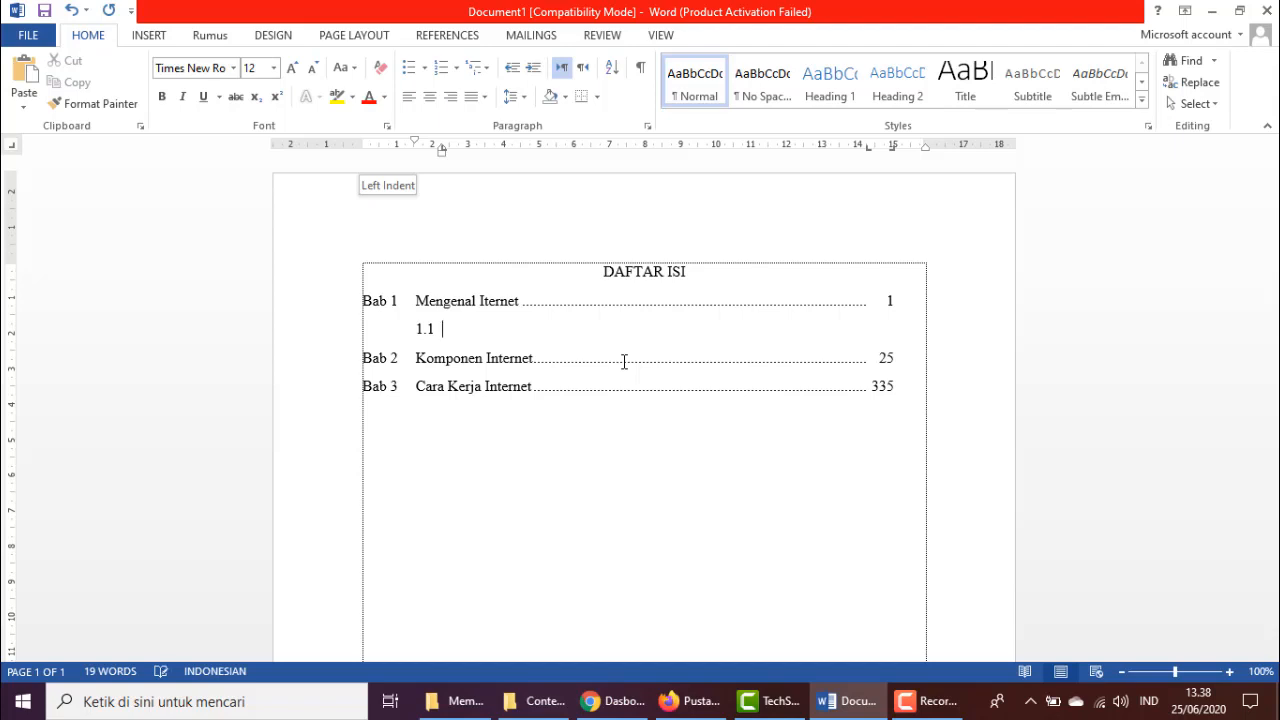
{"action": "type", "text": "Latar Belakang Mu"}
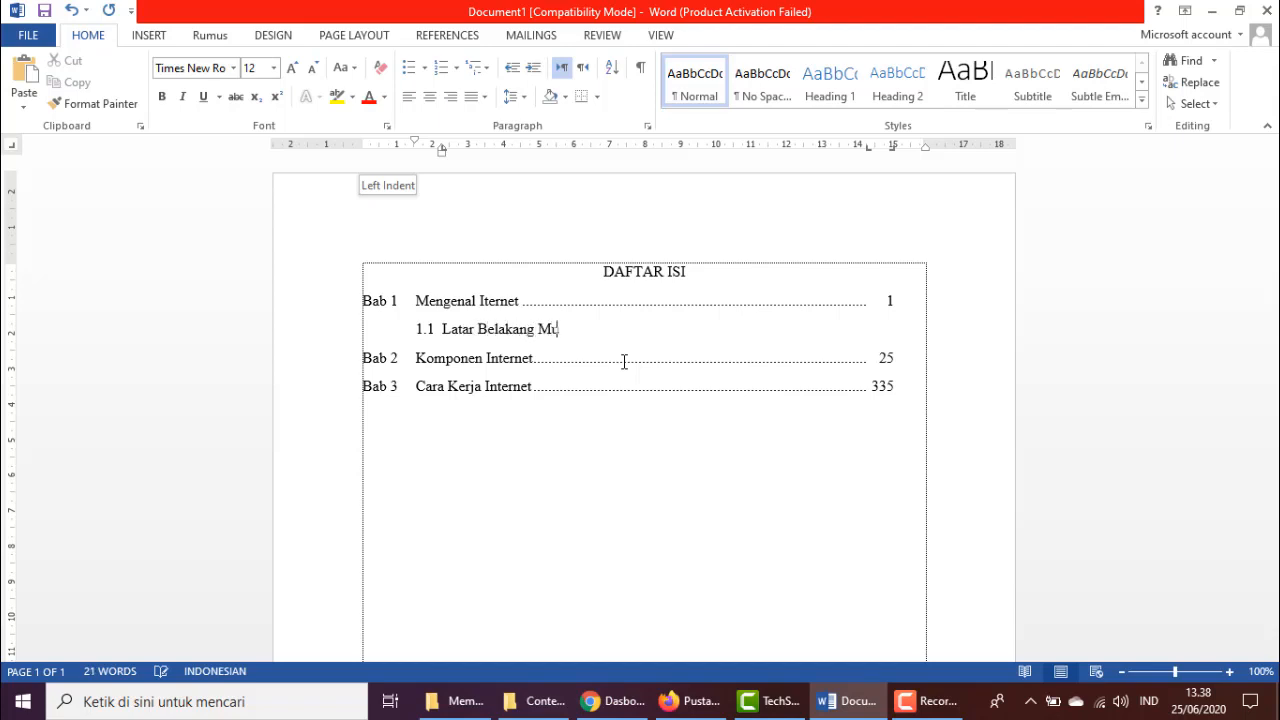
{"action": "type", "text": "nculnya Internet"}
{"action": "key", "text": "Tab"}
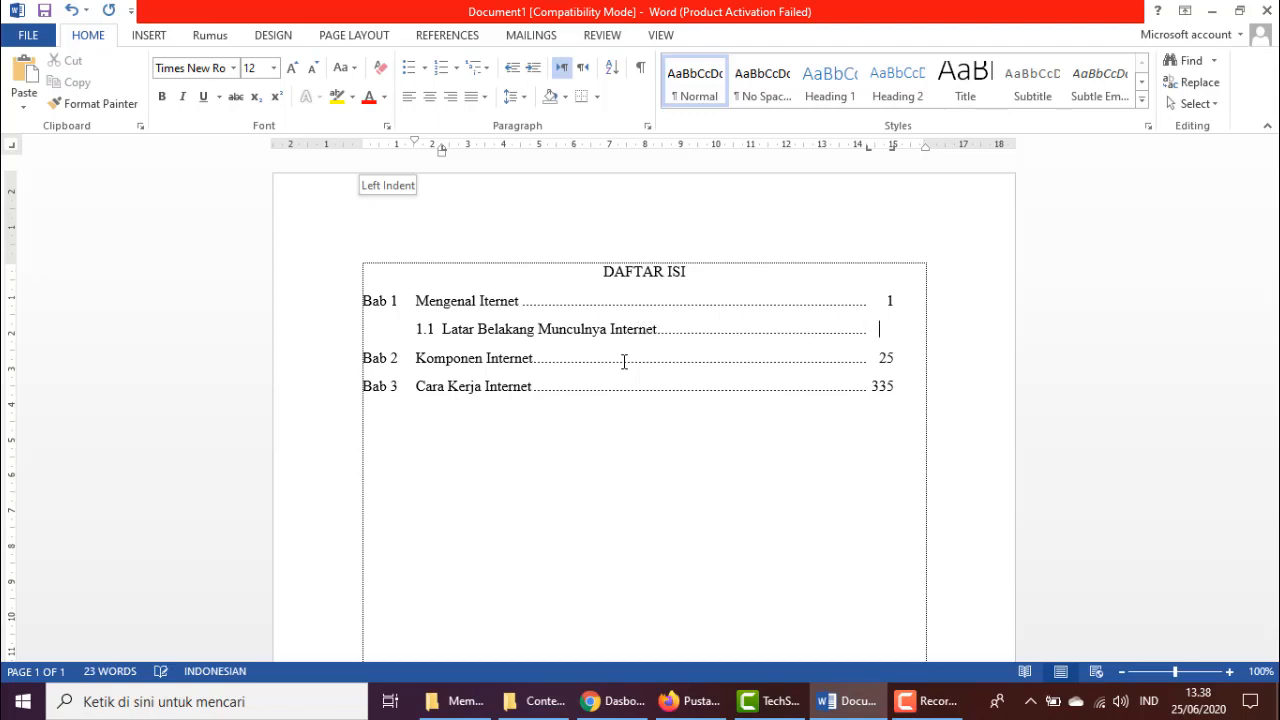
{"action": "type", "text": "1"}
{"action": "key", "text": "Return"}
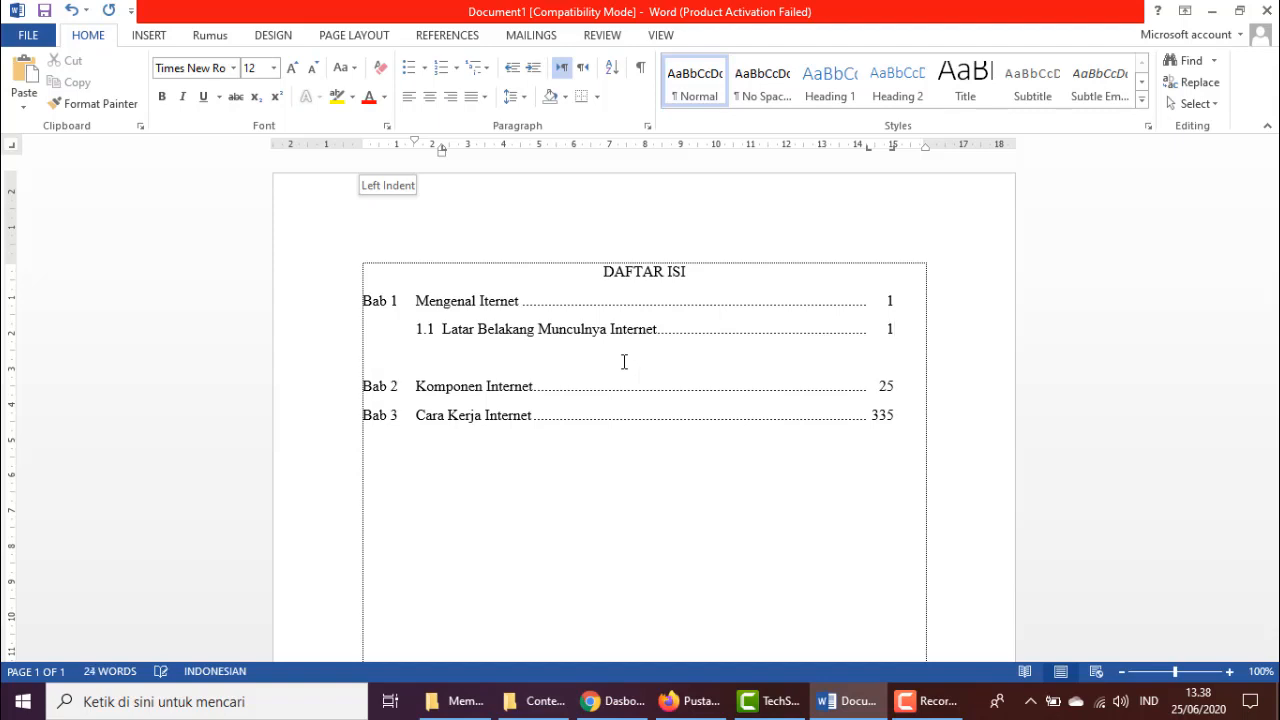
Add sub-entry 1.2 "Definisi Internet" with a dot leader and page number 3, followed by a new line.
{"action": "type", "text": "1.2"}
{"action": "key", "text": "Tab"}
{"action": "type", "text": "Definisi Intene"}
{"action": "key", "text": "BackSpace"}
{"action": "key", "text": "BackSpace"}
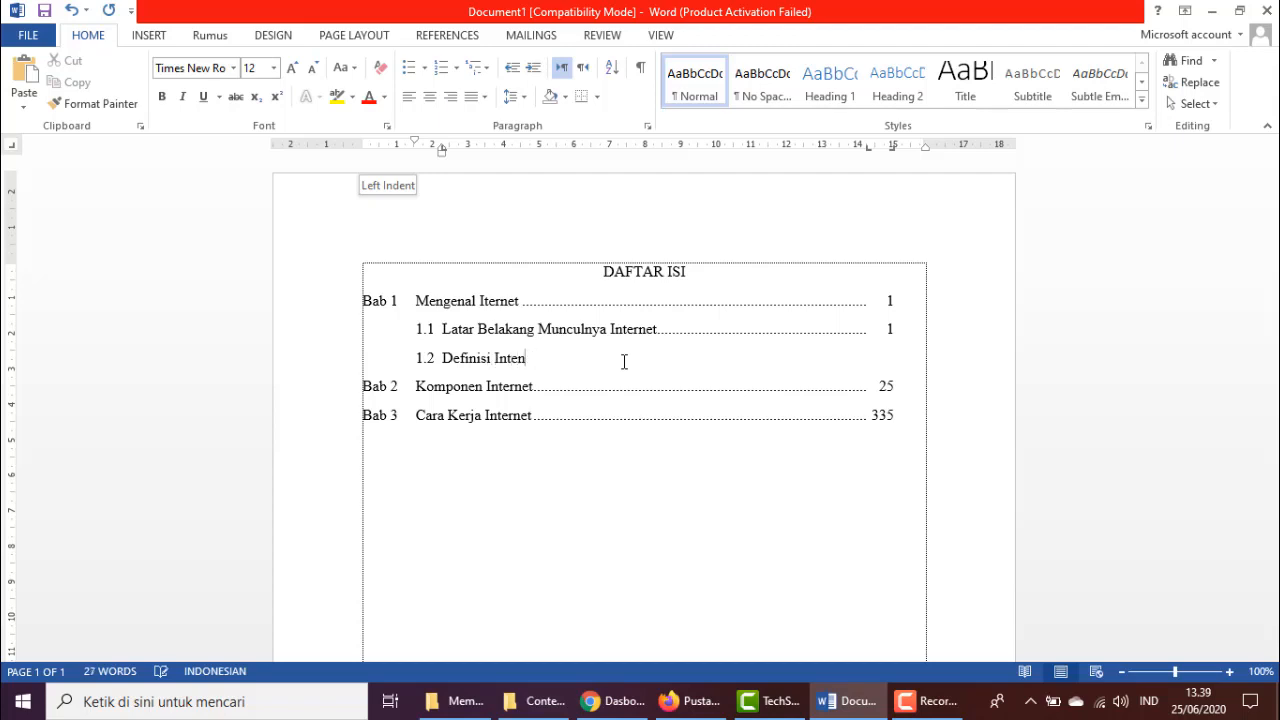
{"action": "type", "text": "rnet"}
{"action": "key", "text": "Tab"}
{"action": "key", "text": "Tab"}
{"action": "type", "text": "3"}
{"action": "key", "text": "Return"}
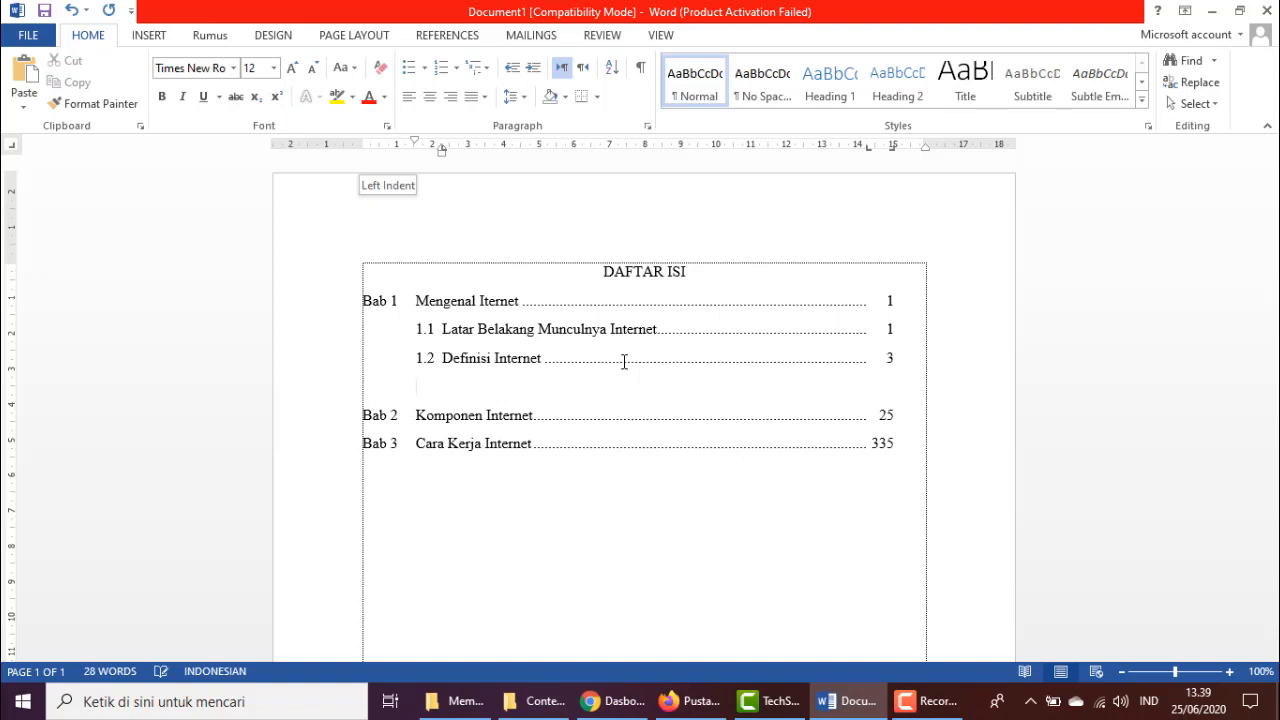
Add sub-entry 1.3 "Manfaat Internet" with a dot leader and page number 4.
{"action": "type", "text": "1.3"}
{"action": "type", "text": "Nabi"}
{"action": "key", "text": "BackSpace"}
{"action": "key", "text": "BackSpace"}
{"action": "key", "text": "BackSpace"}
{"action": "key", "text": "BackSpace"}
{"action": "type", "text": "Manf"}
{"action": "key", "text": "BackSpace"}
{"action": "key", "text": "BackSpace"}
{"action": "type", "text": "nfaat Internet"}
{"action": "key", "text": "Tab"}
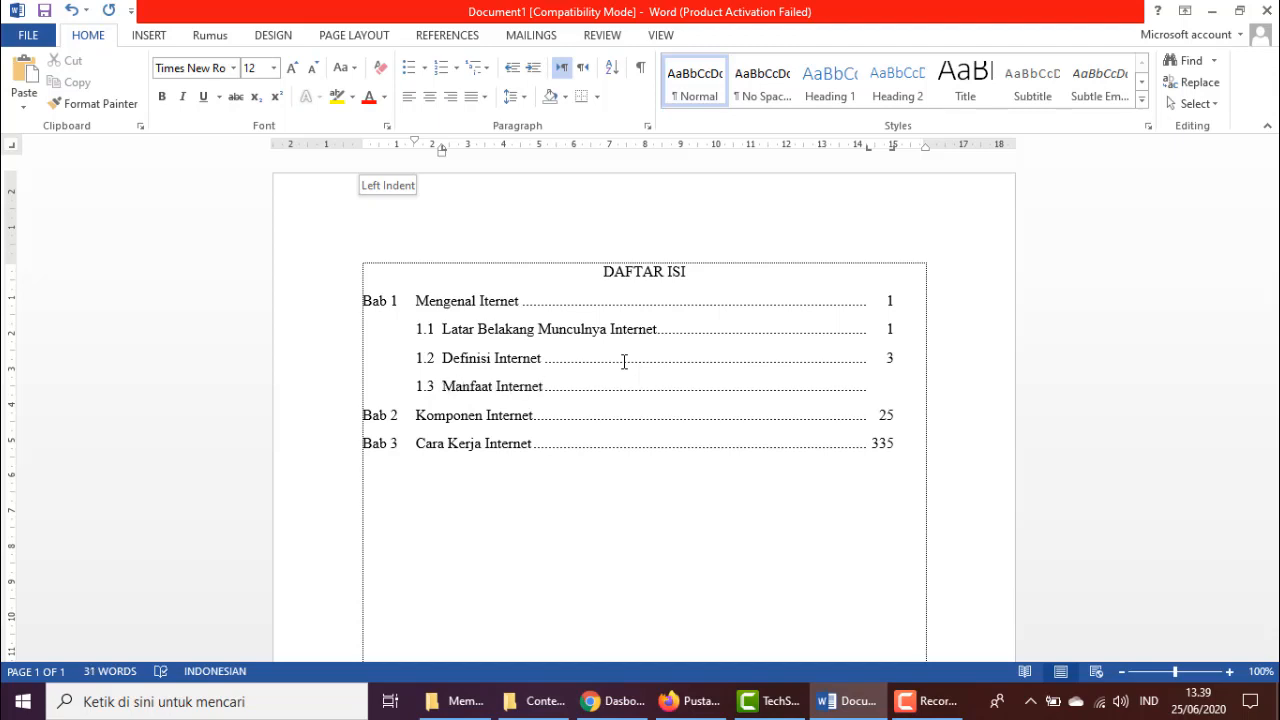
{"action": "key", "text": "Tab"}
{"action": "type", "text": "4"}
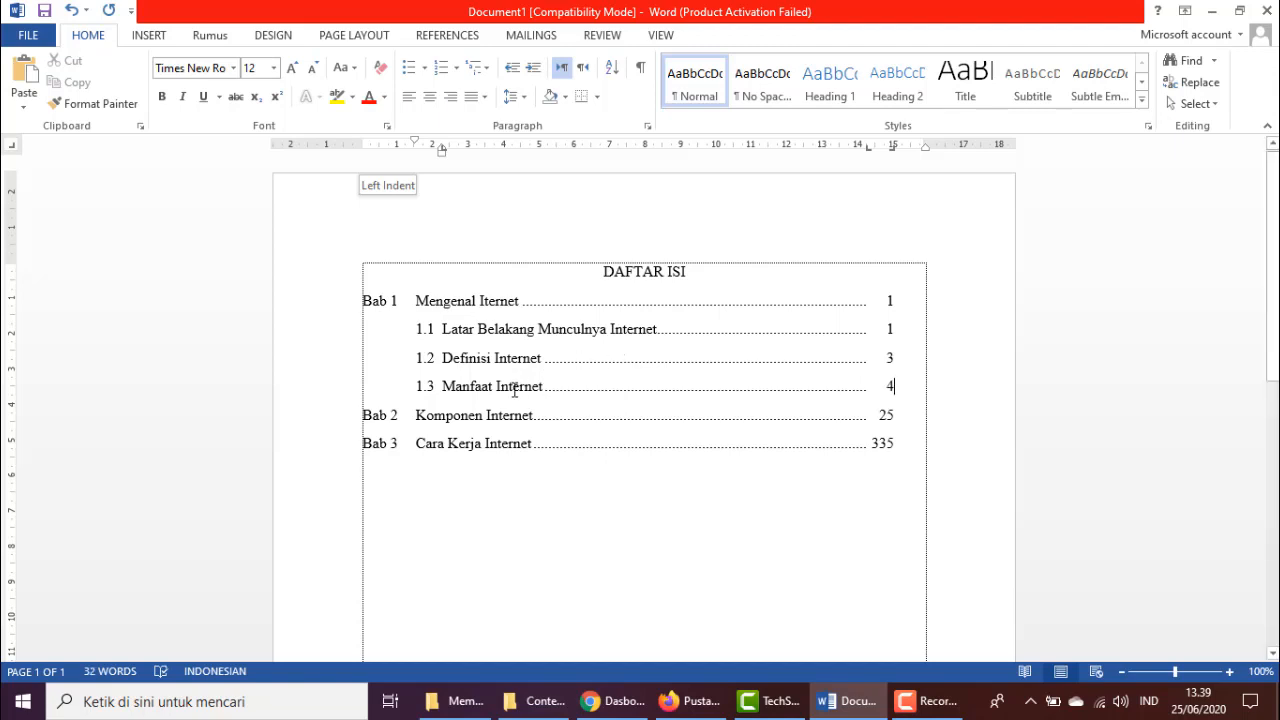
Insert a line below the Bab 2 entry reading 2.1 "Komponen Perangkat Keras" with a dot leader and page number 25.
{"action": "left_click", "coordinate": [909, 415]}
{"action": "key", "text": "Return"}
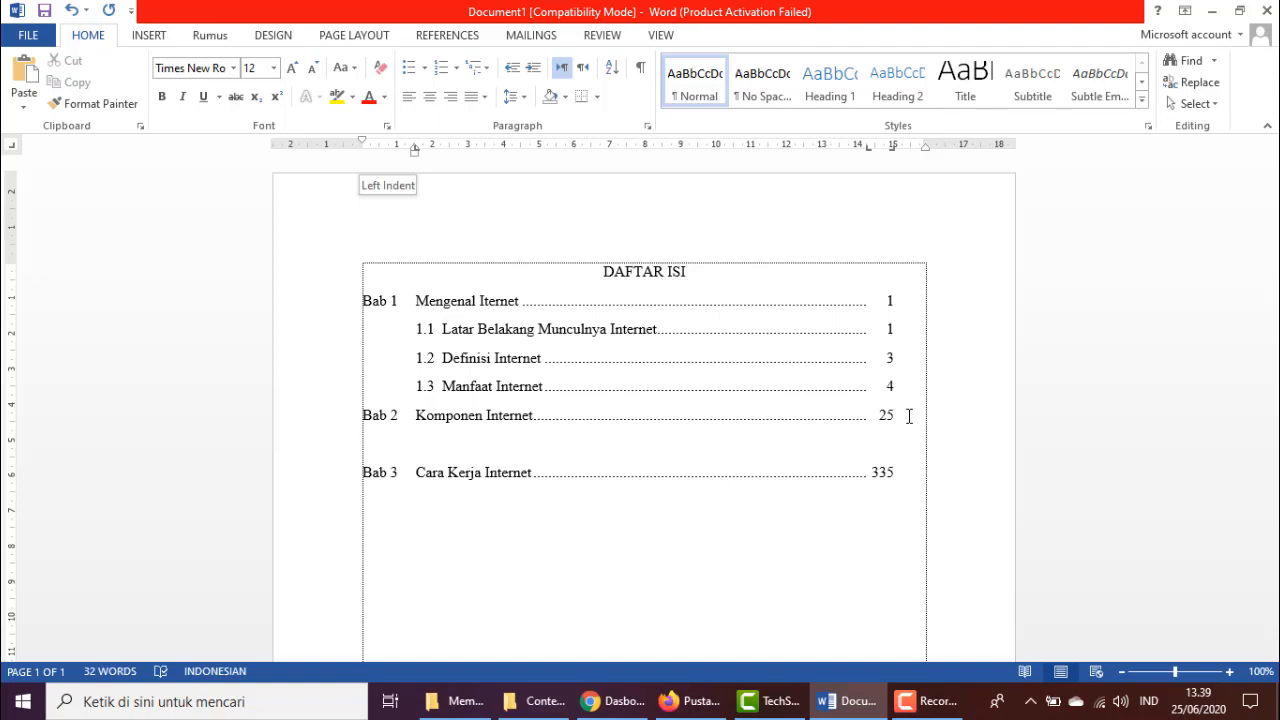
{"action": "type", "text": "2.1"}
{"action": "key", "text": "Tab"}
{"action": "type", "text": "Komponen Perangkat Keras"}
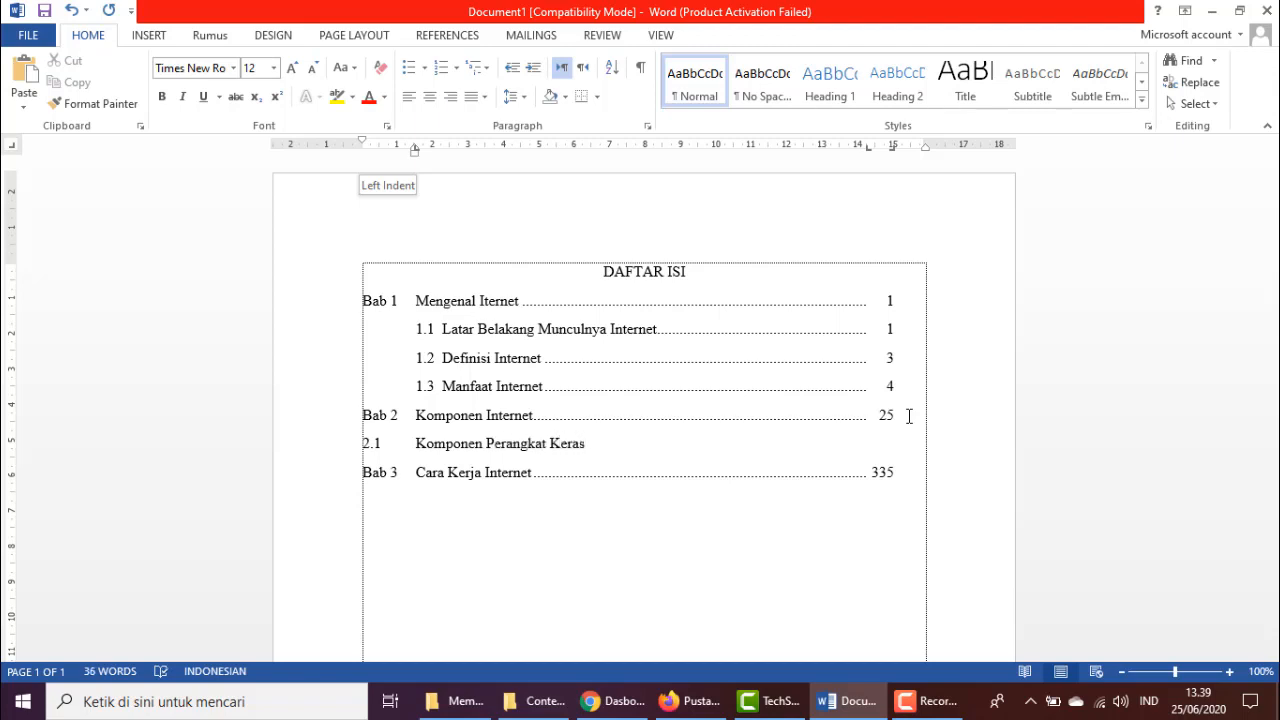
{"action": "key", "text": "Tab"}
{"action": "key", "text": "Tab"}
{"action": "type", "text": "25"}
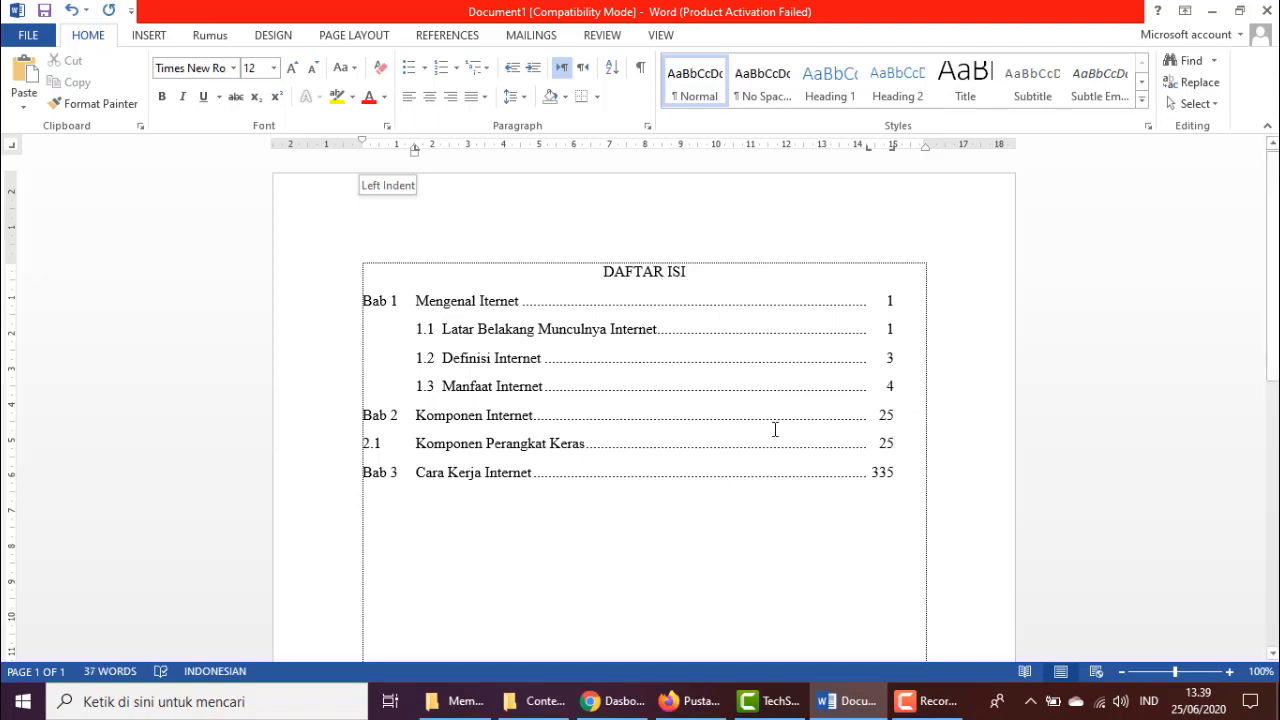
Copy the paragraph formatting of sub-entry 1.1 onto the 2.1 line with Format Painter.
{"action": "left_click", "coordinate": [418, 336]}
{"action": "left_click", "coordinate": [417, 358]}
{"action": "left_click", "coordinate": [414, 329]}
{"action": "left_click", "coordinate": [84, 108]}
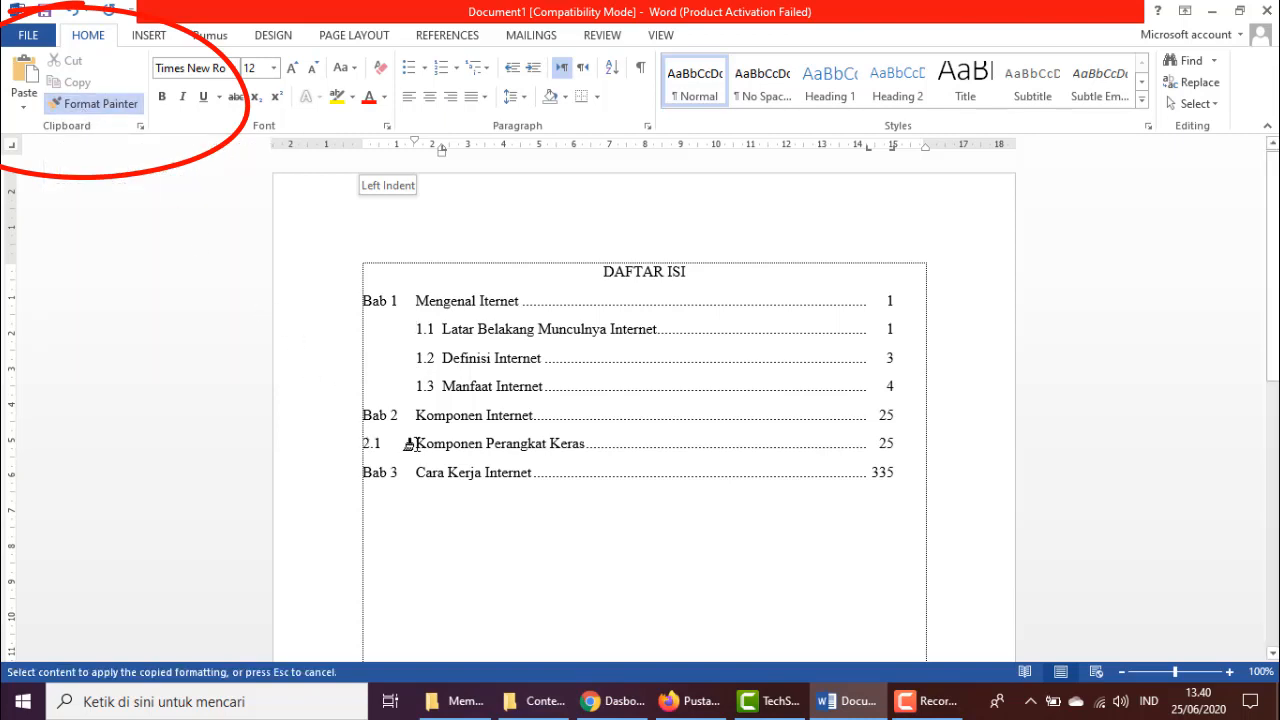
{"action": "left_click", "coordinate": [410, 444]}
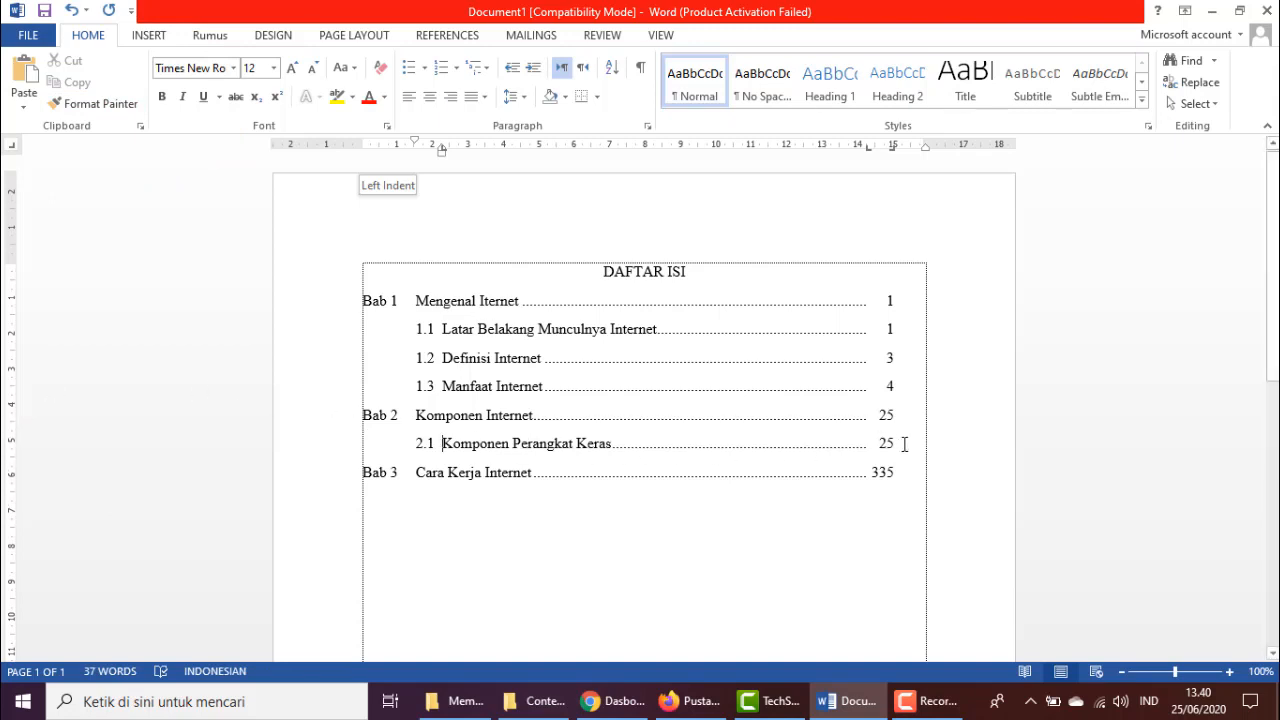
Start a 2.1.1 line below entry 2.1 with a first-line indent of about 2.25 cm and a hanging indent at about 3.5 cm.
{"action": "key", "text": "Return"}
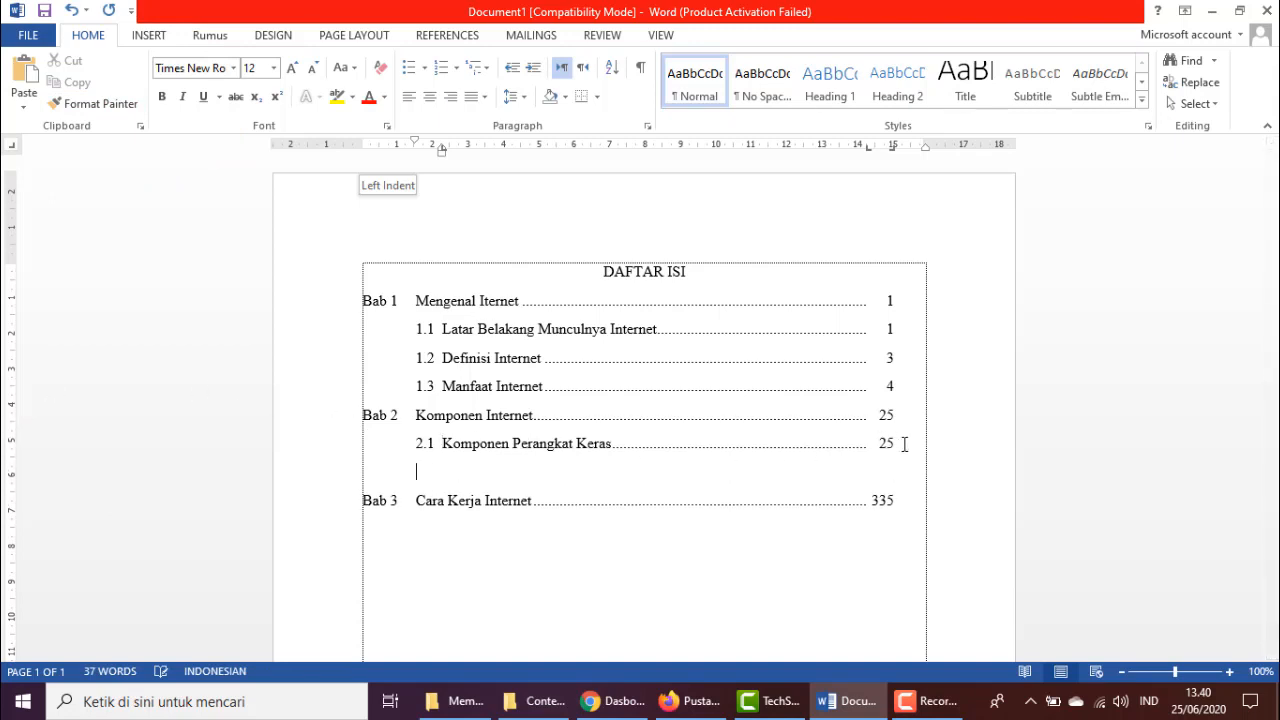
{"action": "type", "text": "2.1.1"}
{"action": "mouse_move", "coordinate": [443, 151]}
{"action": "left_mouse_down"}
{"action": "mouse_move", "coordinate": [460, 157]}
{"action": "mouse_move", "coordinate": [421, 146]}
{"action": "mouse_move", "coordinate": [484, 160]}
{"action": "left_mouse_up"}
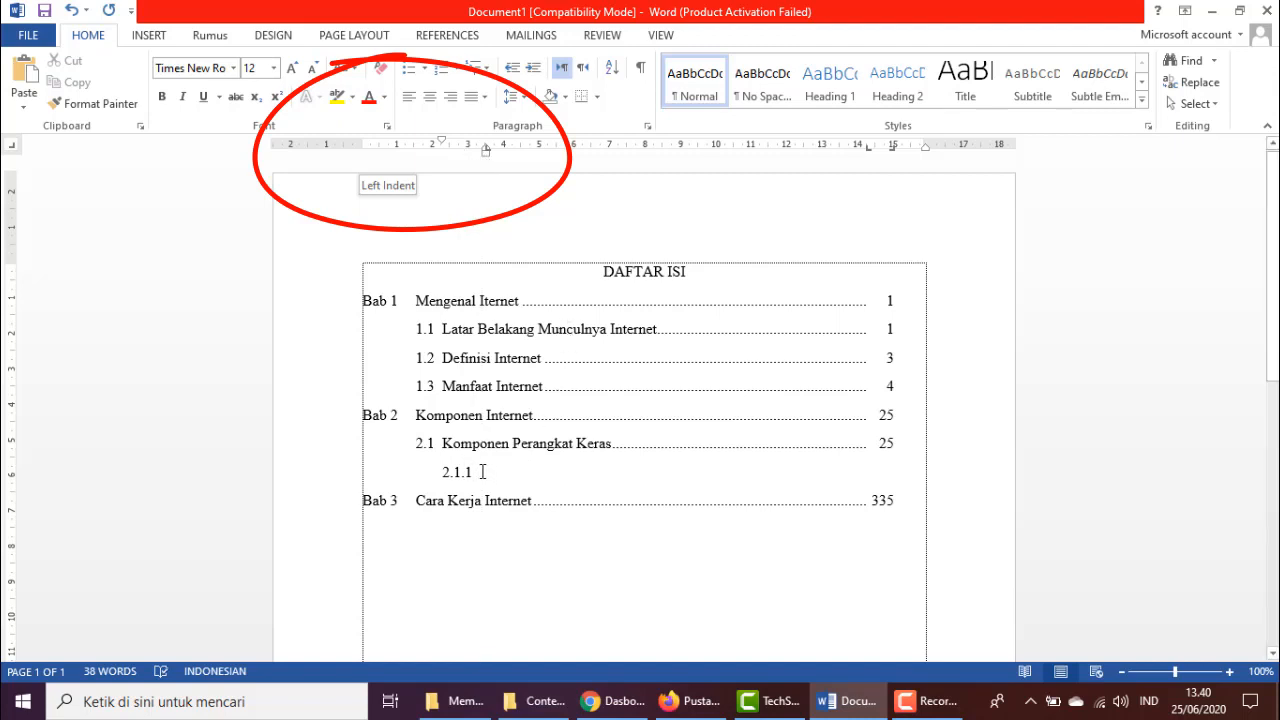
Complete the 2.1.1 line with the tabbed title "Local Area Network (LAN)", a dot leader and page number 25, followed by a new line.
{"action": "key", "text": "Tab"}
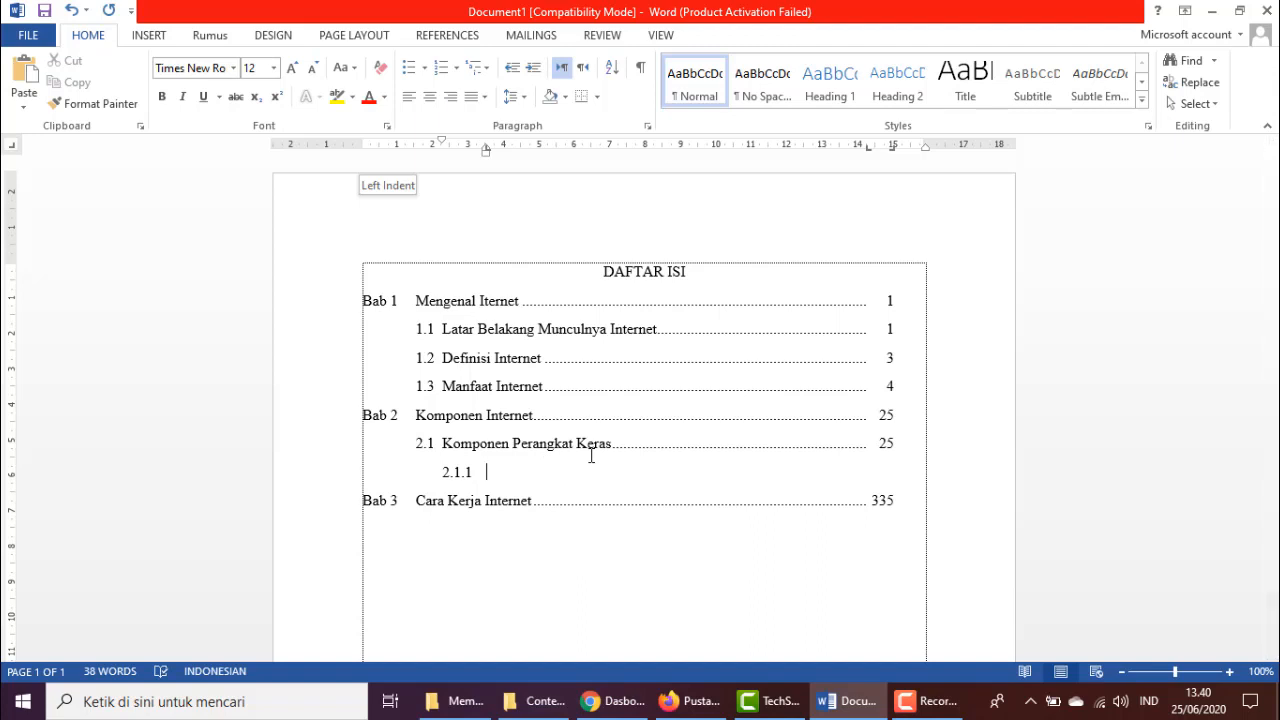
{"action": "type", "text": "Local Area Network (LAN)"}
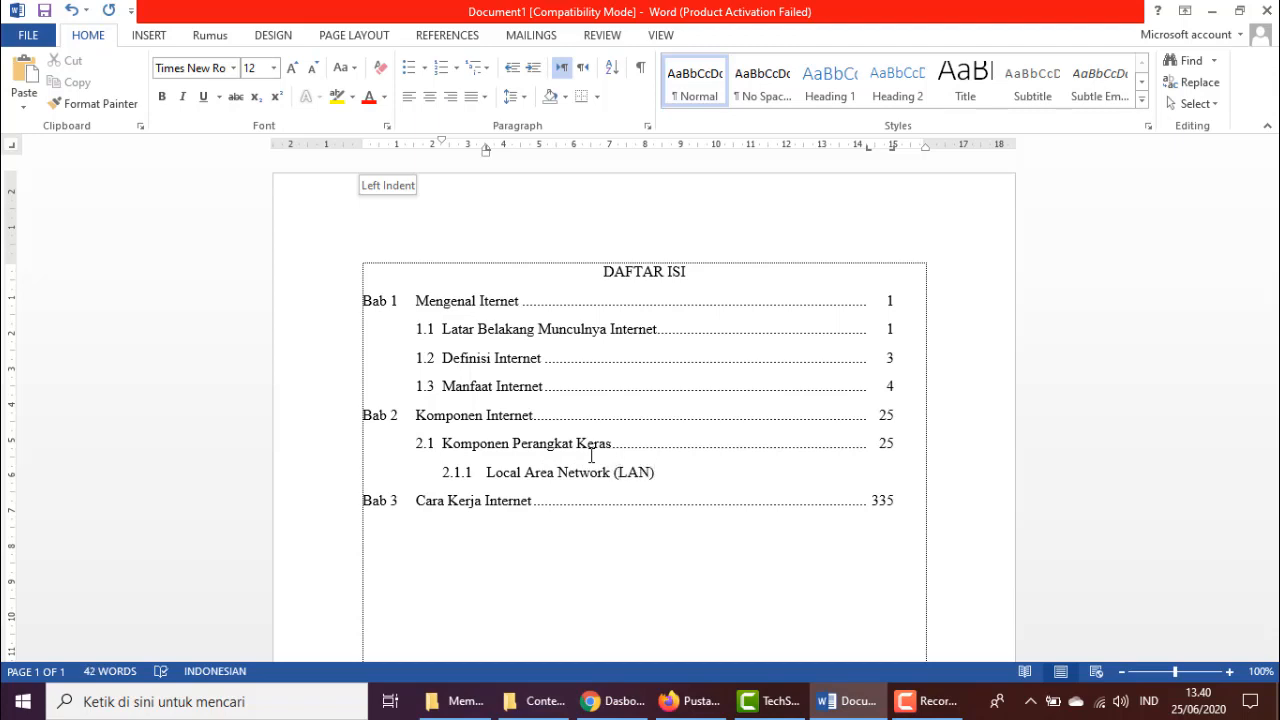
{"action": "key", "text": "Tab"}
{"action": "key", "text": "Tab"}
{"action": "type", "text": "25"}
{"action": "key", "text": "Return"}
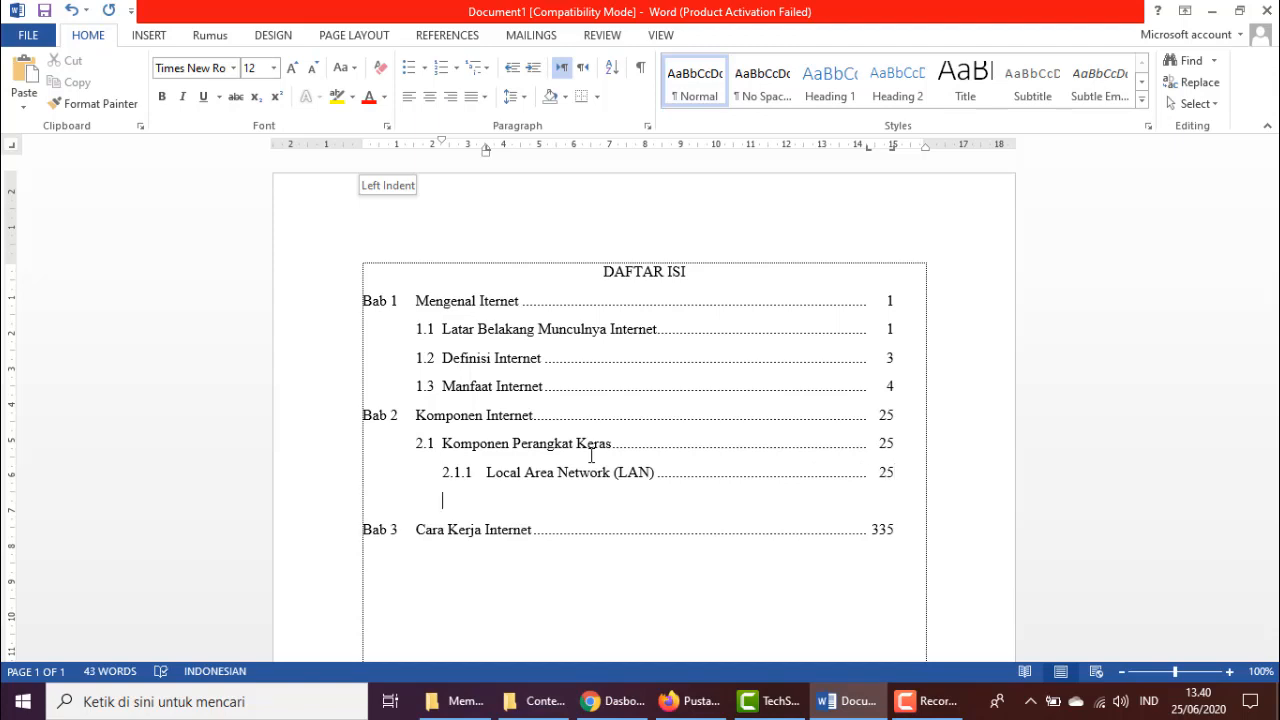
Add sub-entry 2.1.2 "Client/Server" with a dot leader and page number 26.
{"action": "type", "text": "2.1.2"}
{"action": "key", "text": "Tab"}
{"action": "type", "text": "Client/Server"}
{"action": "key", "text": "Tab"}
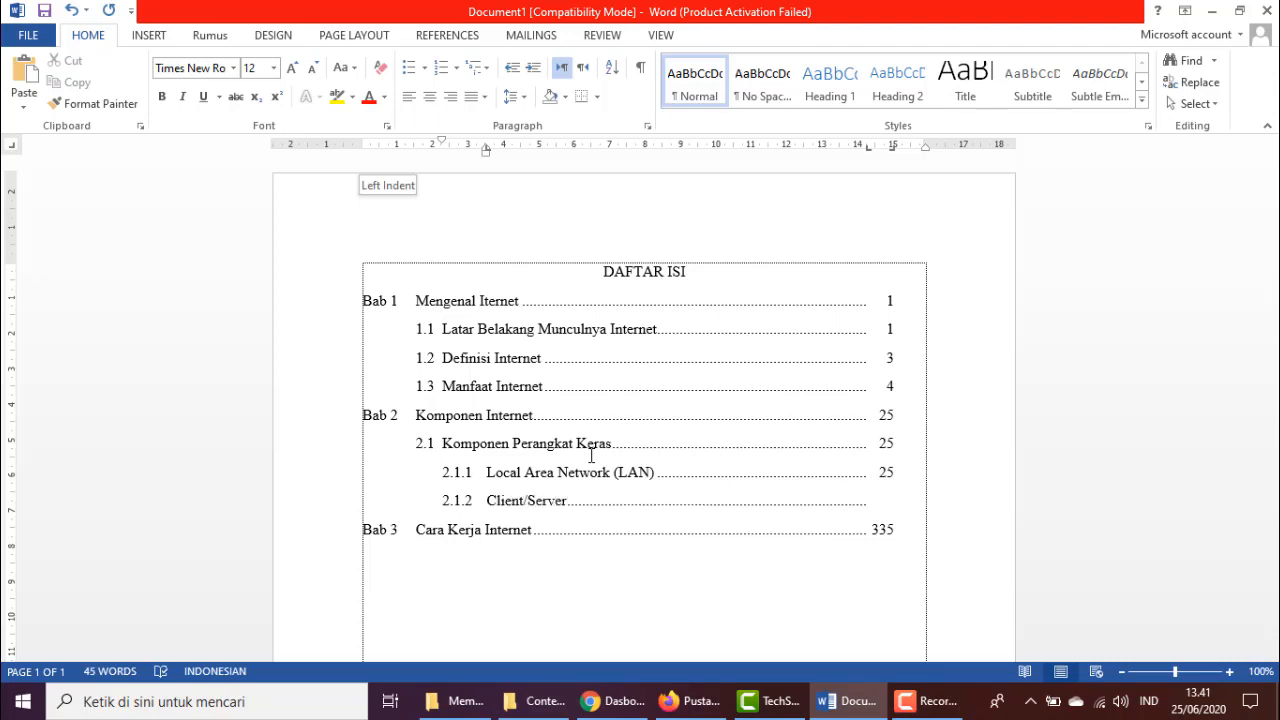
{"action": "type", "text": "26"}
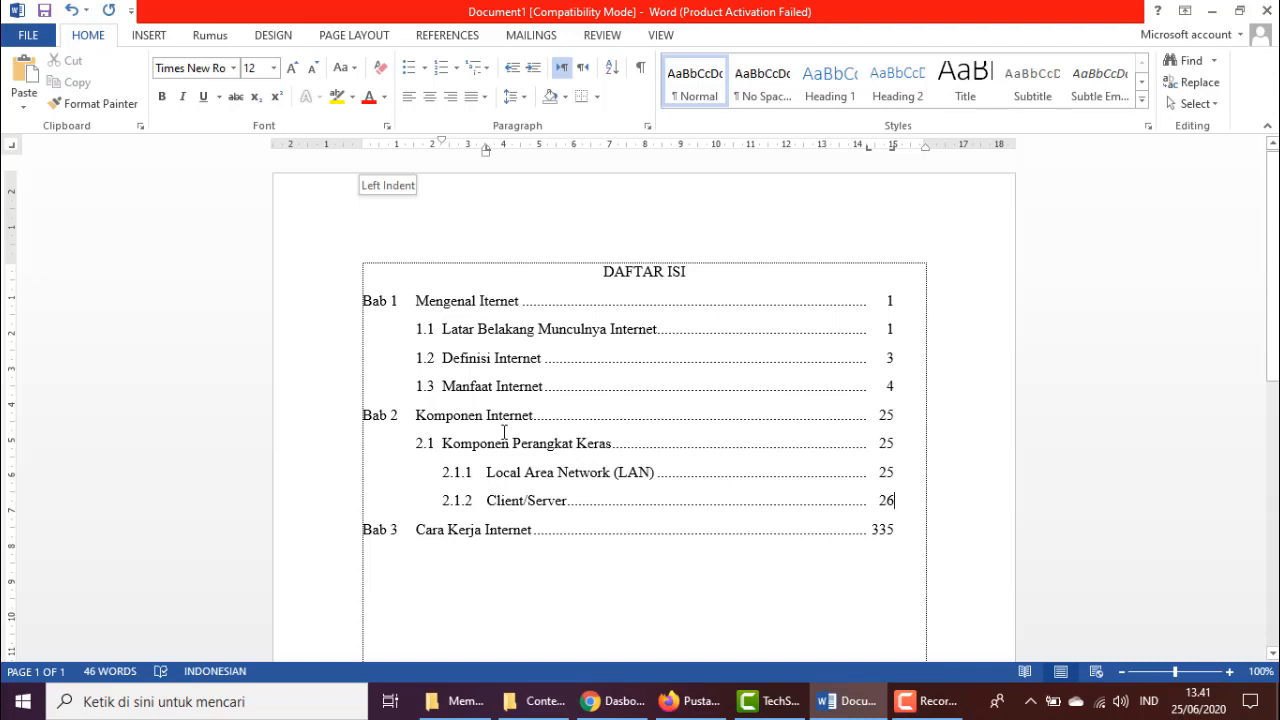
Make the title "DAFTAR ISI" bold.
{"action": "left_click", "coordinate": [327, 286]}
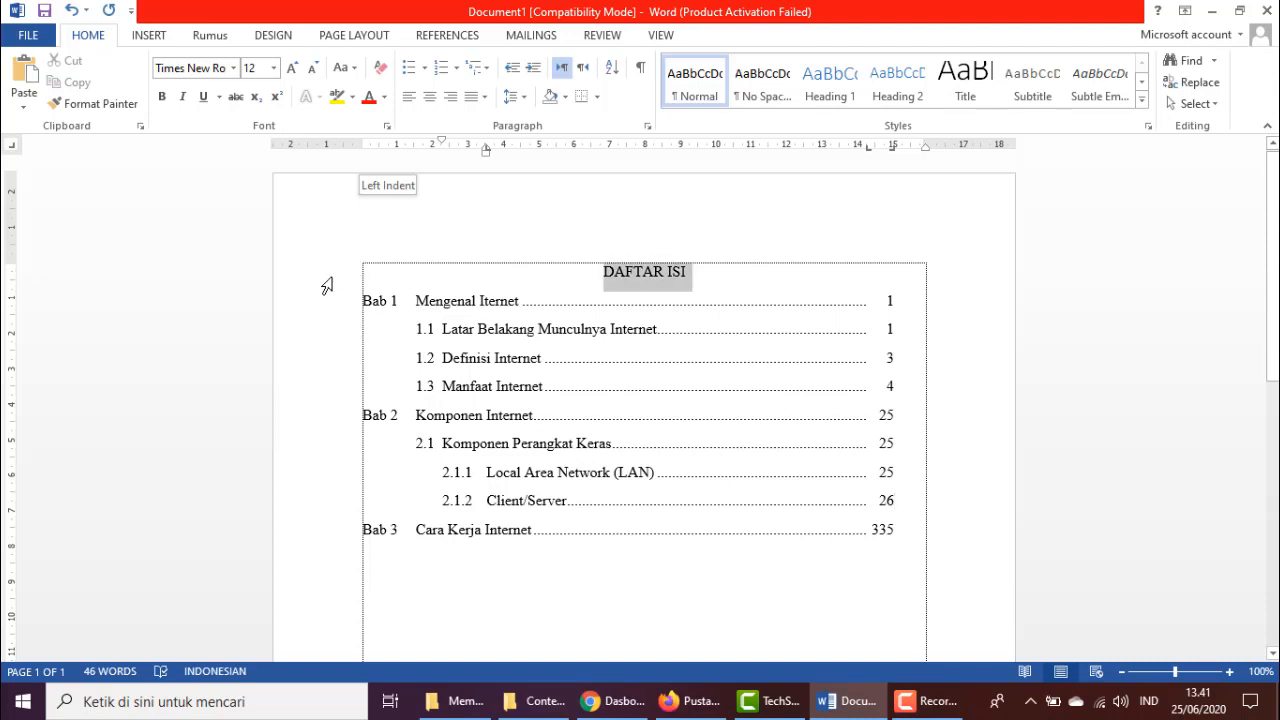
{"action": "key", "text": "ctrl+b"}
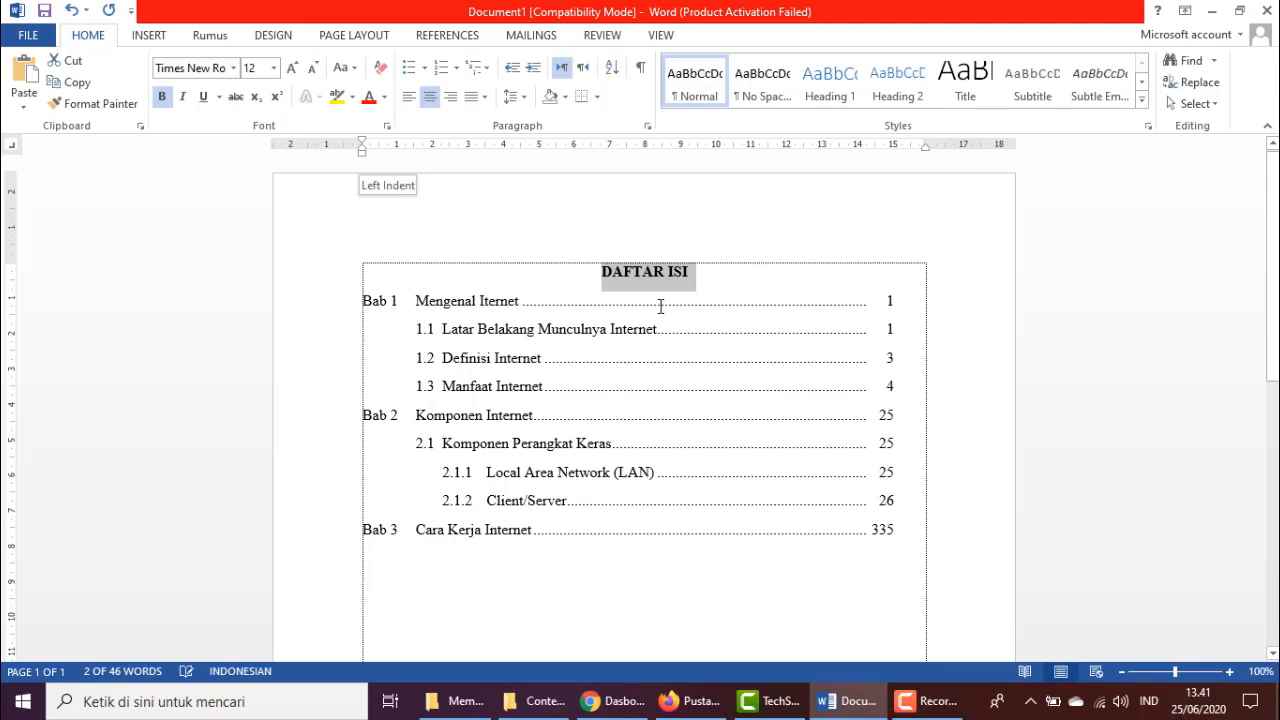
{"action": "left_click", "coordinate": [689, 280]}
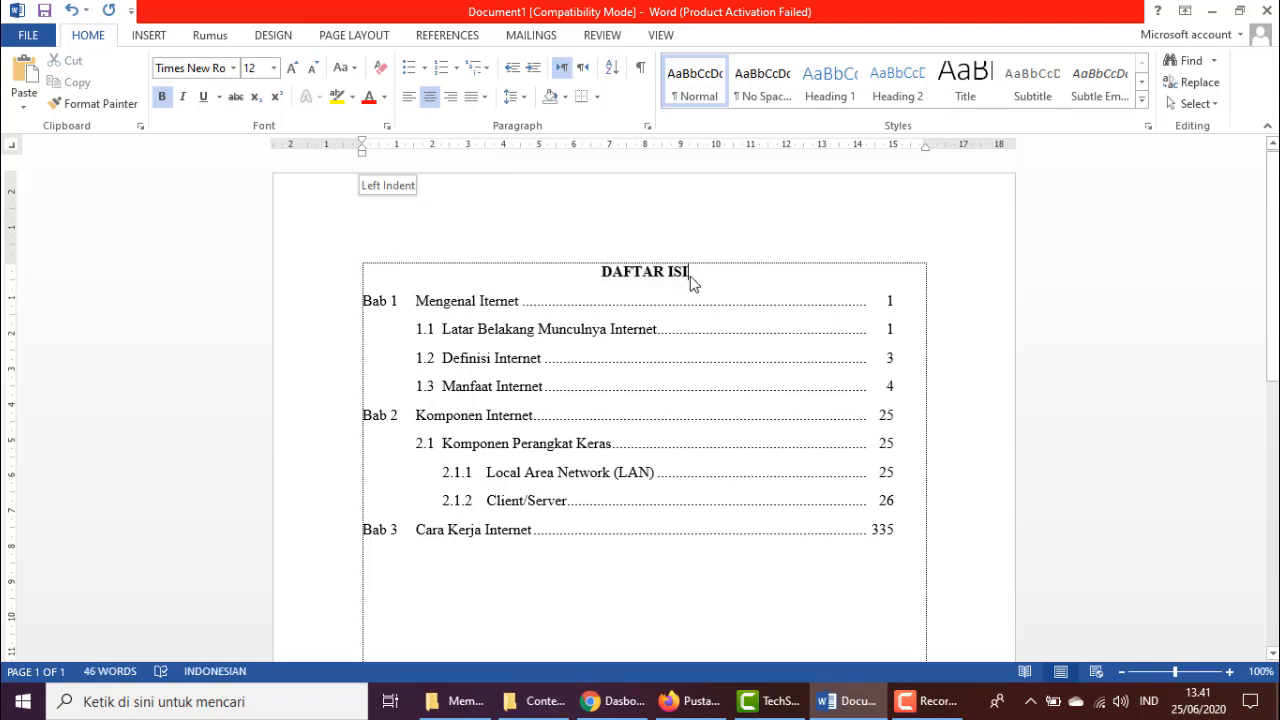
{"action": "left_click", "coordinate": [363, 305]}
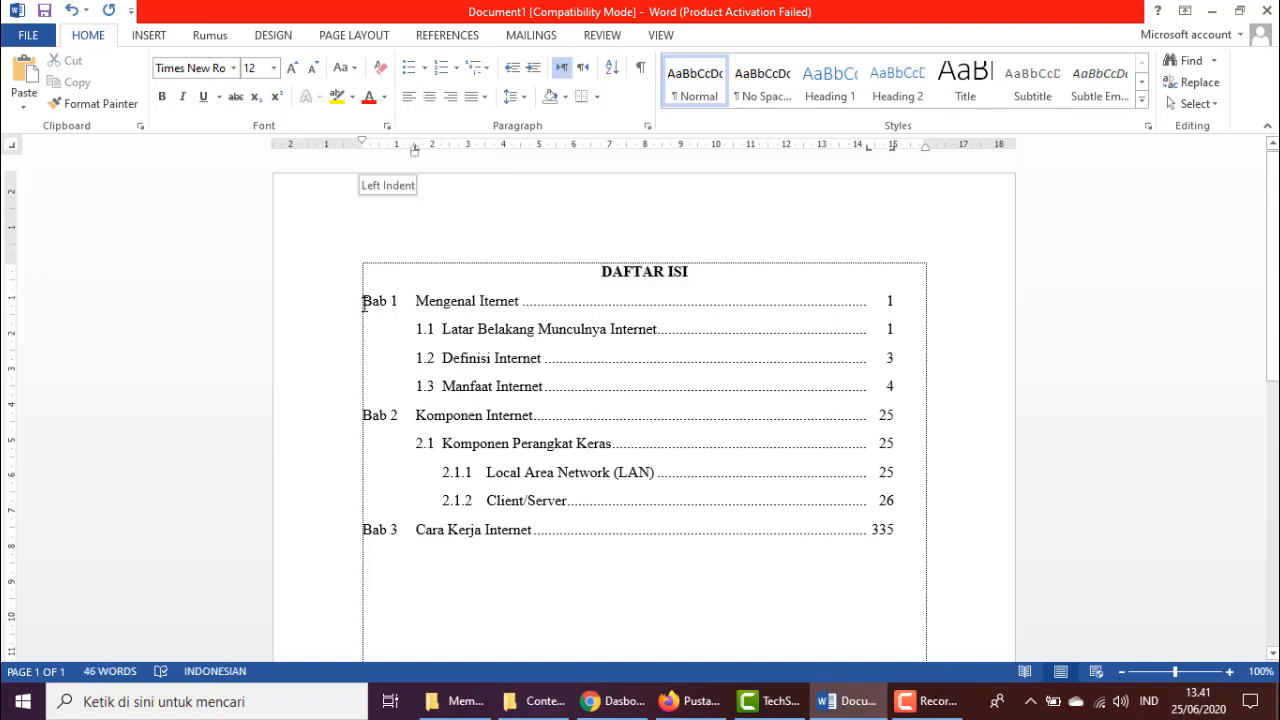
{"action": "left_click", "coordinate": [779, 298]}
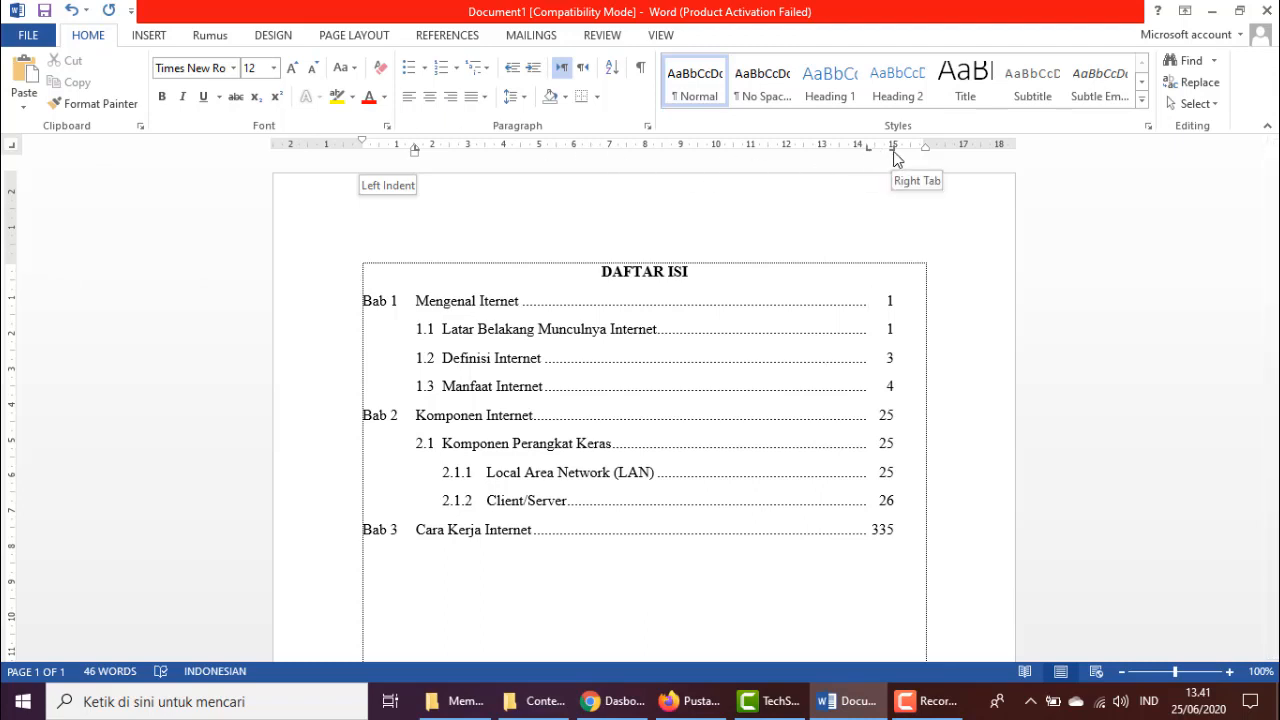
{"action": "left_click", "coordinate": [416, 300]}
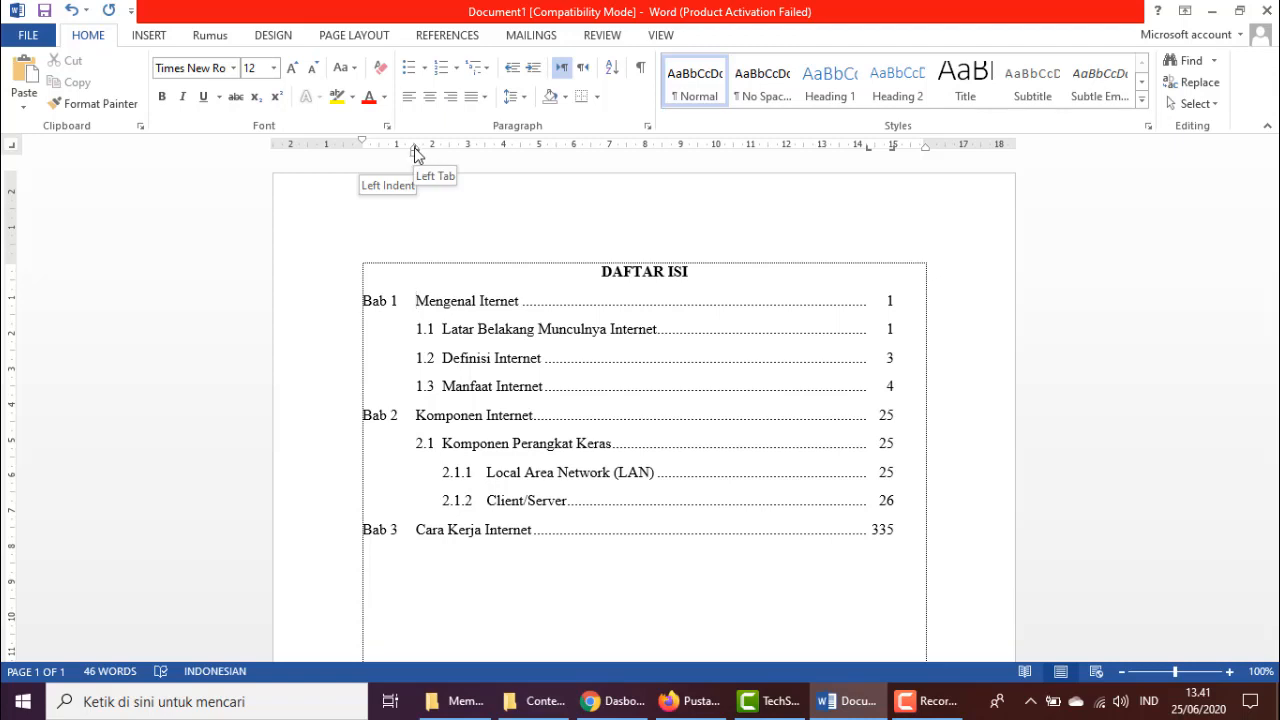
{"action": "left_click", "coordinate": [533, 418]}
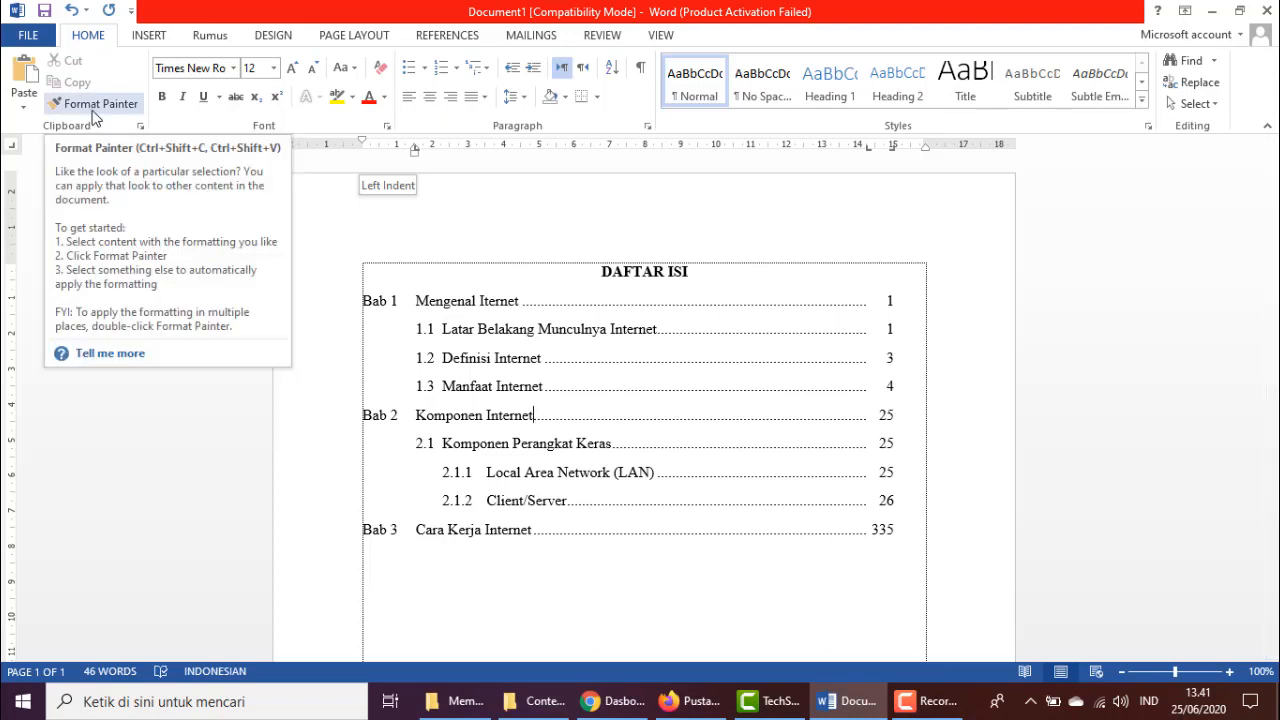
Add a line below Bab 3 with the number 3.1, tabbed title "Standar Pada Internet", a dot leader and page number 336.
{"action": "scroll", "coordinate": [615, 418], "scroll_direction": "down", "scroll_amount": 2}
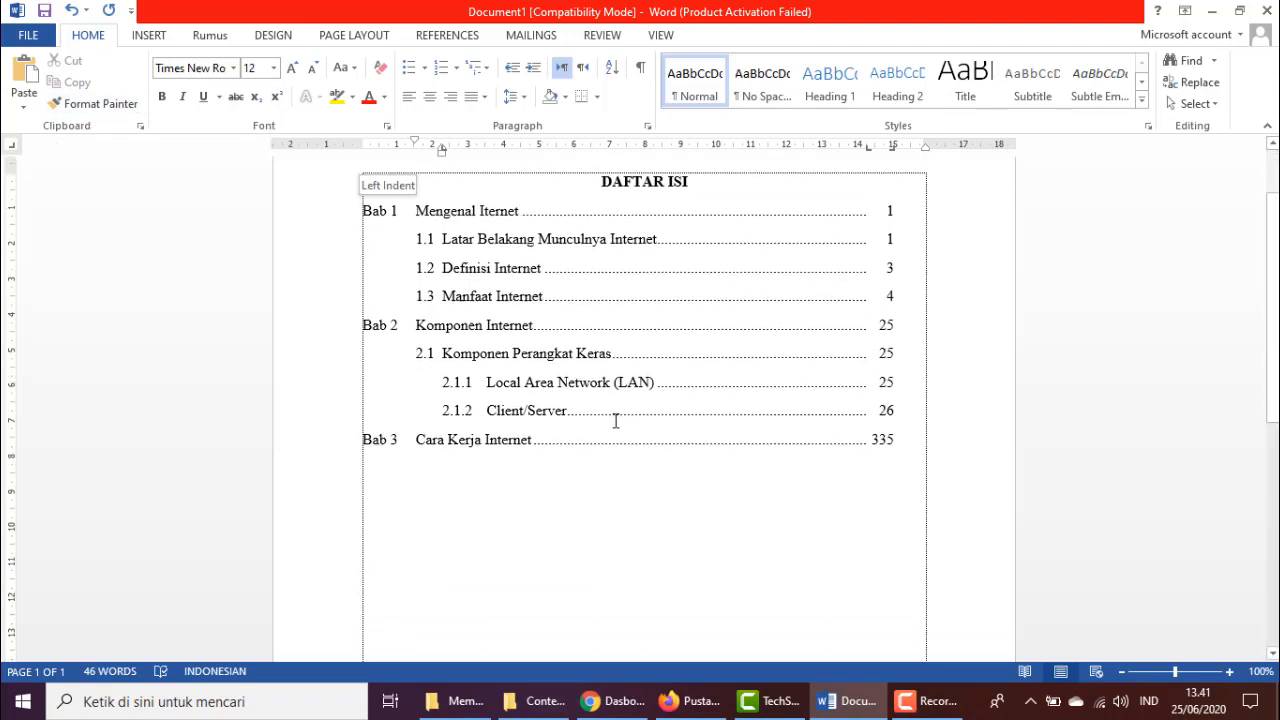
{"action": "left_click", "coordinate": [912, 420]}
{"action": "left_click", "coordinate": [906, 439]}
{"action": "key", "text": "Return"}
{"action": "type", "text": "3."}
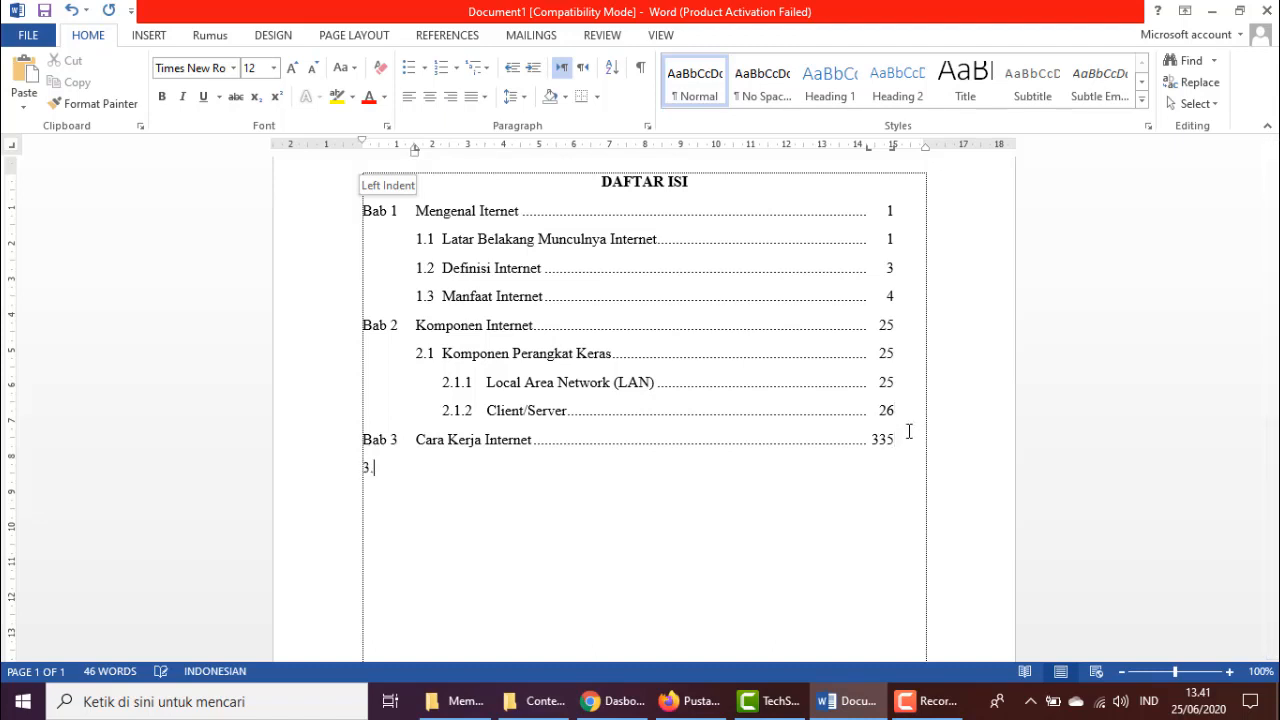
{"action": "type", "text": "1"}
{"action": "type", "text": "Standar Pada In"}
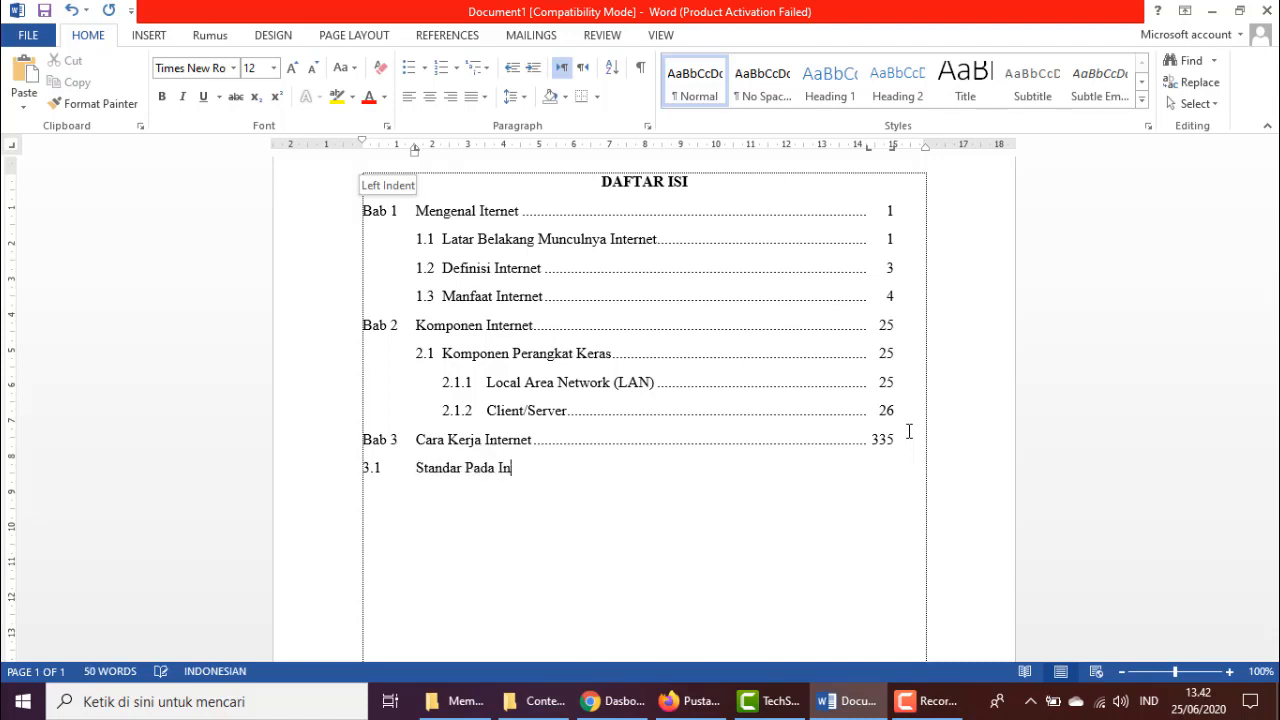
{"action": "type", "text": "ternet"}
{"action": "key", "text": "Tab"}
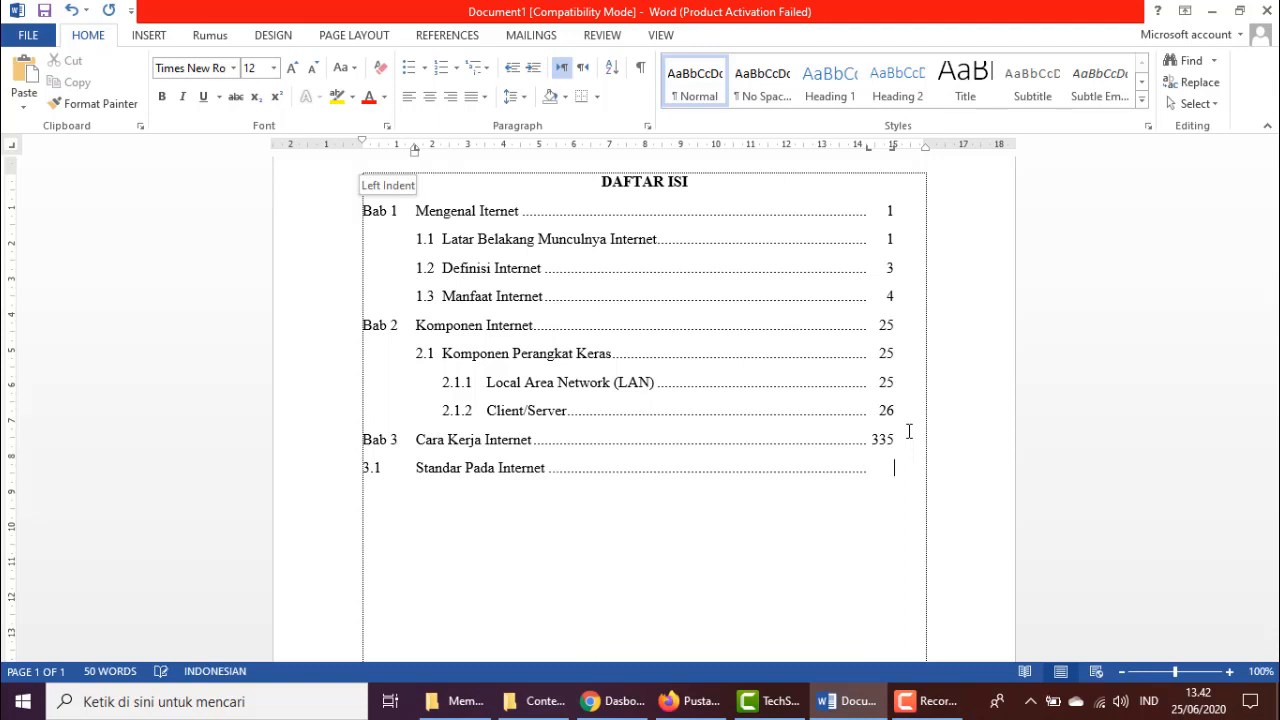
{"action": "type", "text": "336"}
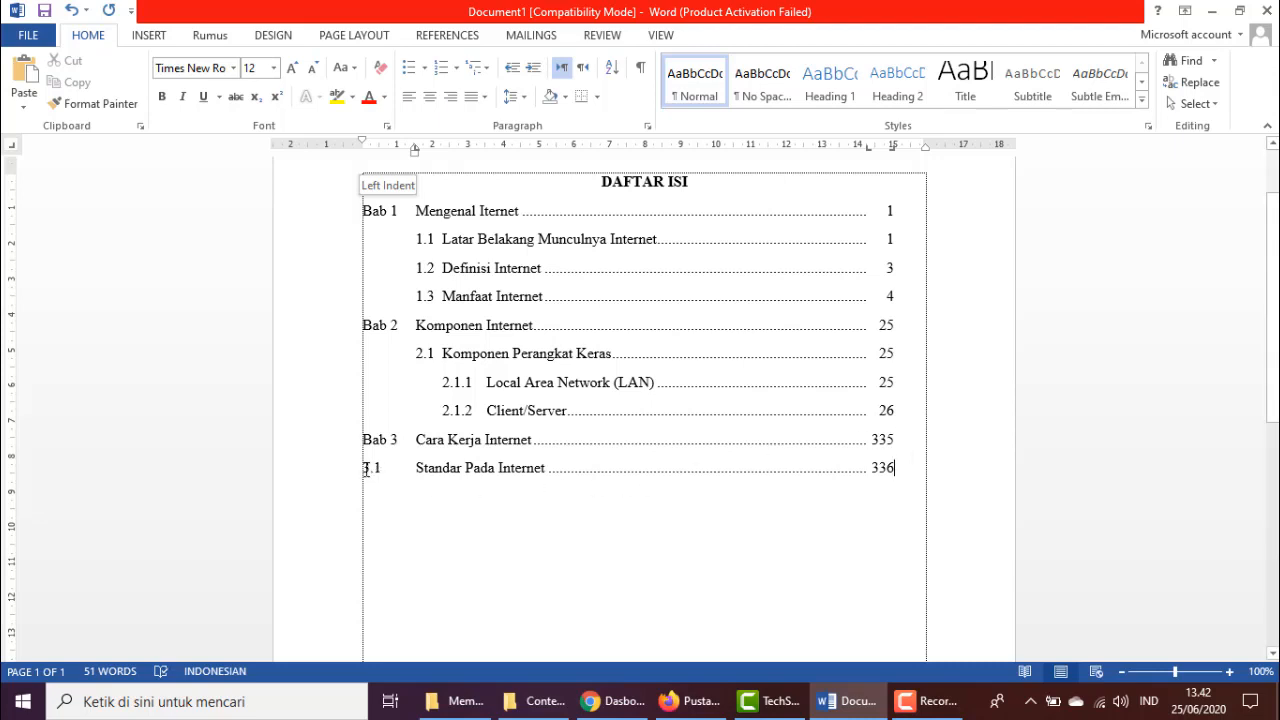
Copy the paragraph formatting of entry 1.1 onto the 3.1 line with Format Painter.
{"action": "left_click", "coordinate": [418, 353]}
{"action": "left_click", "coordinate": [418, 239]}
{"action": "left_click", "coordinate": [98, 104]}
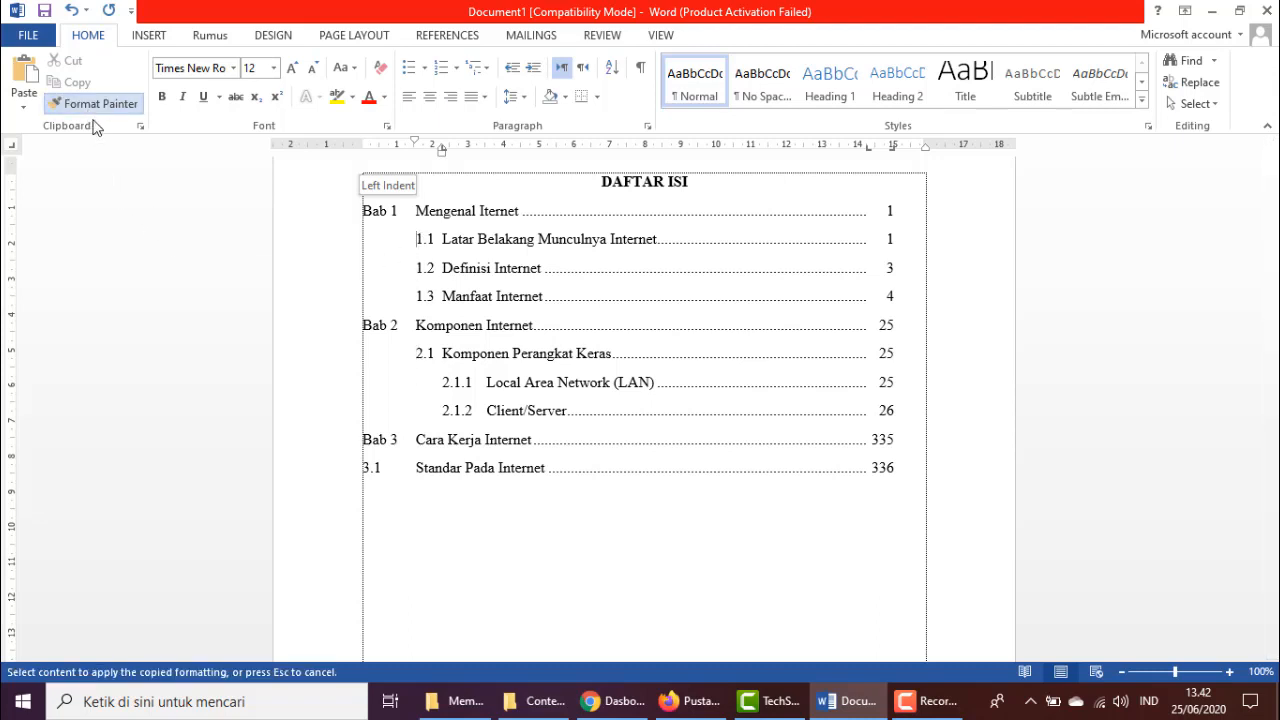
{"action": "left_click", "coordinate": [354, 467]}
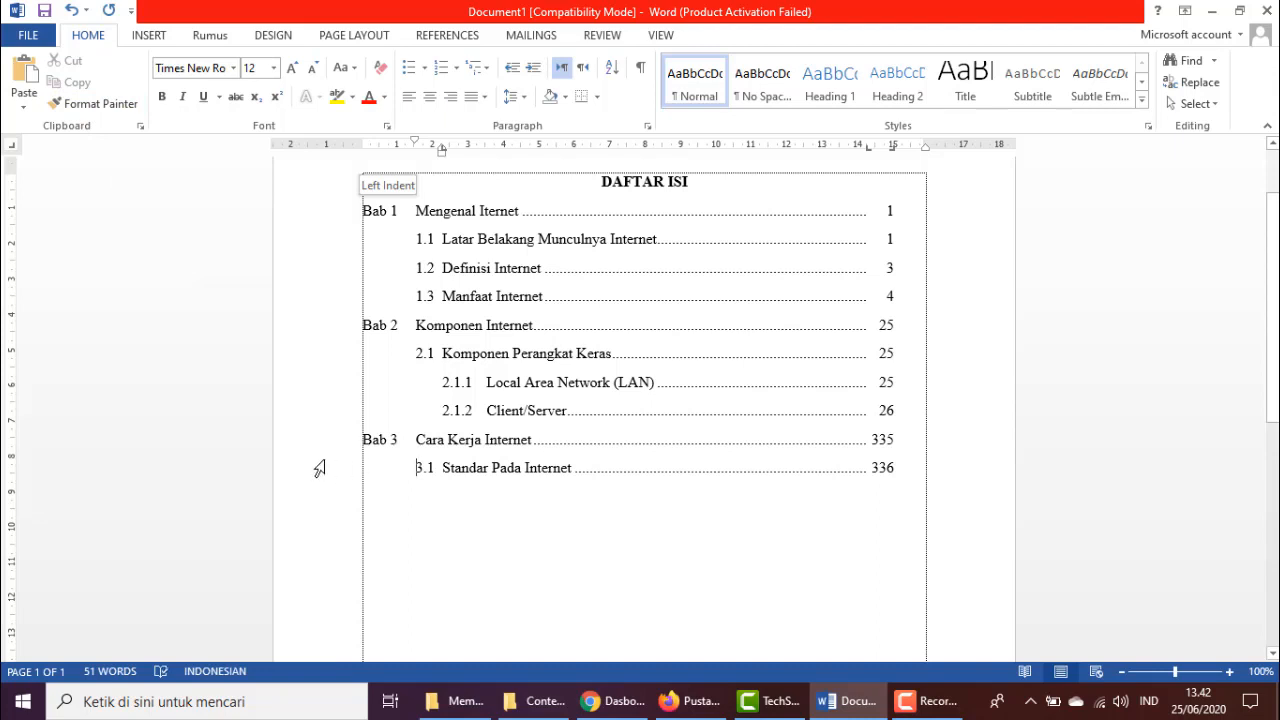
{"action": "scroll", "coordinate": [816, 330], "scroll_direction": "up", "scroll_amount": 2}
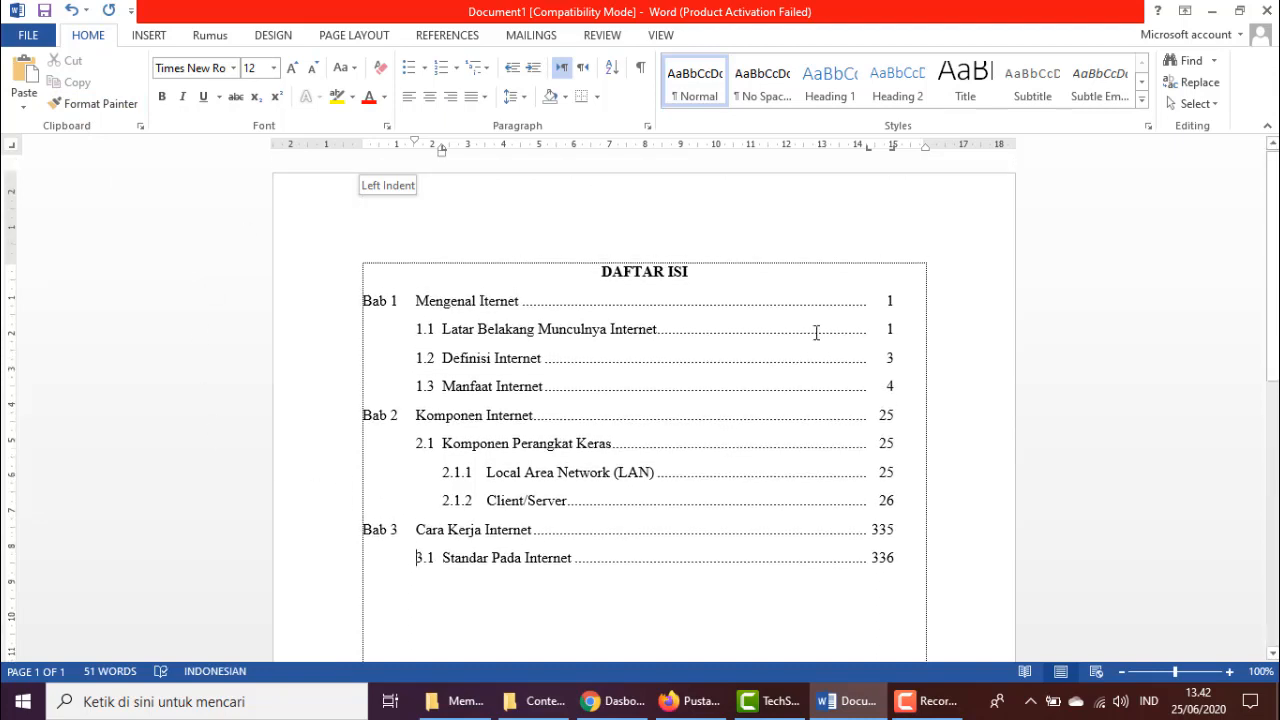
{"action": "scroll", "coordinate": [816, 332], "scroll_direction": "down", "scroll_amount": 2}
{"action": "scroll", "coordinate": [816, 332], "scroll_direction": "up", "scroll_amount": 2}
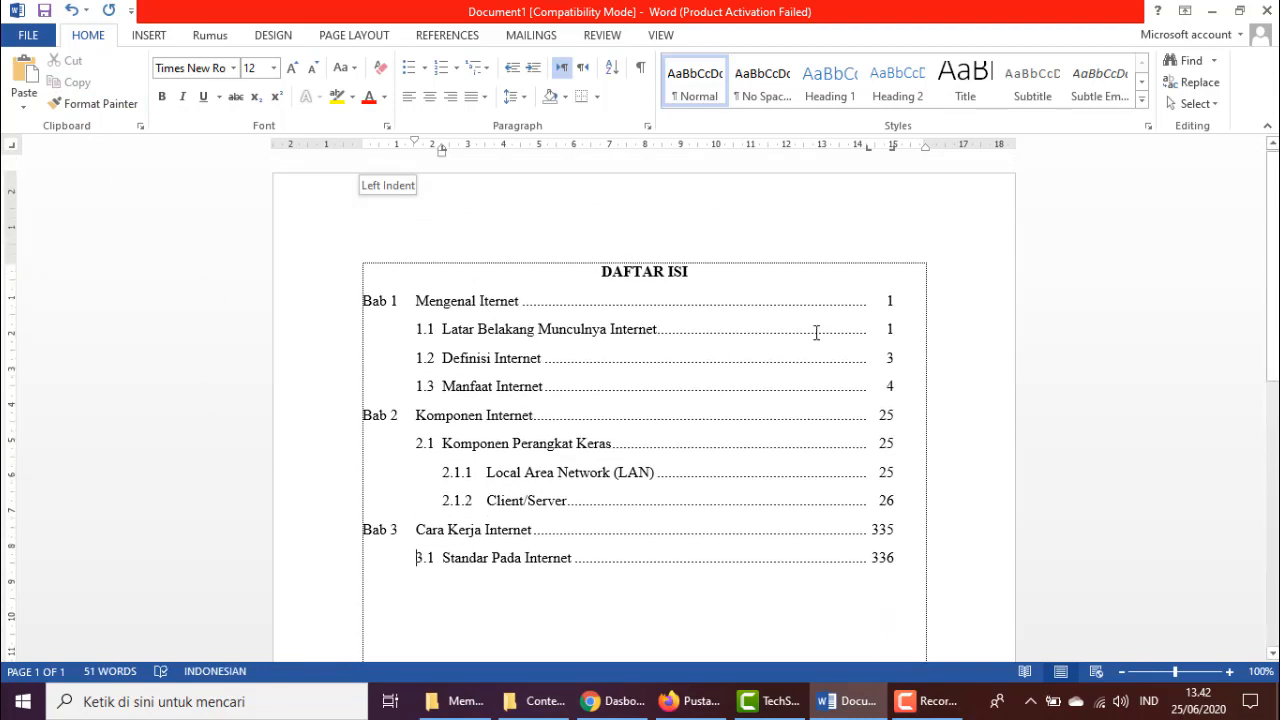